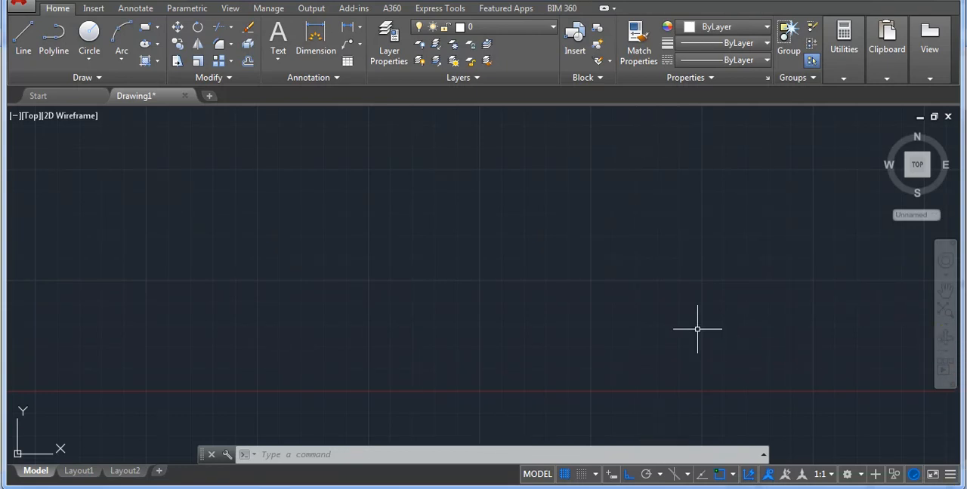
Switch the workspace from Drafting & Annotation to 3D Modeling.
{"action": "left_click", "coordinate": [862, 475]}
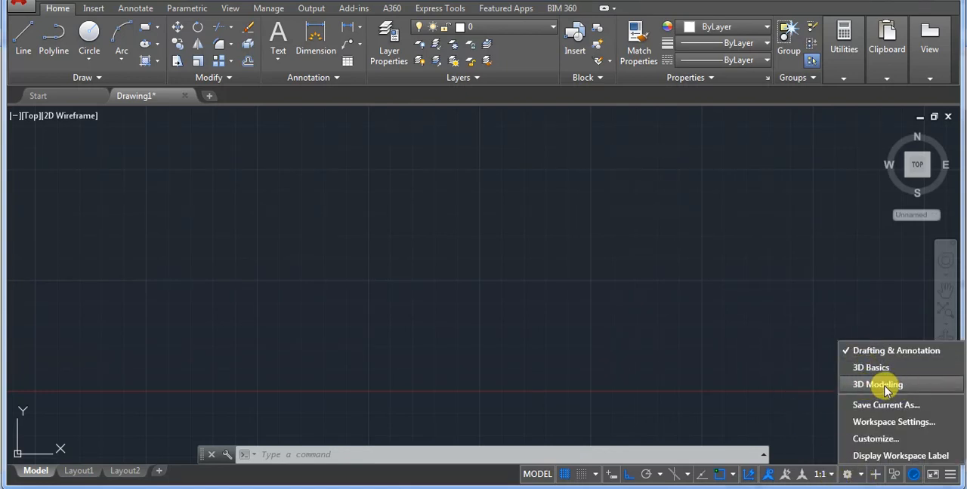
{"action": "left_click", "coordinate": [877, 385]}
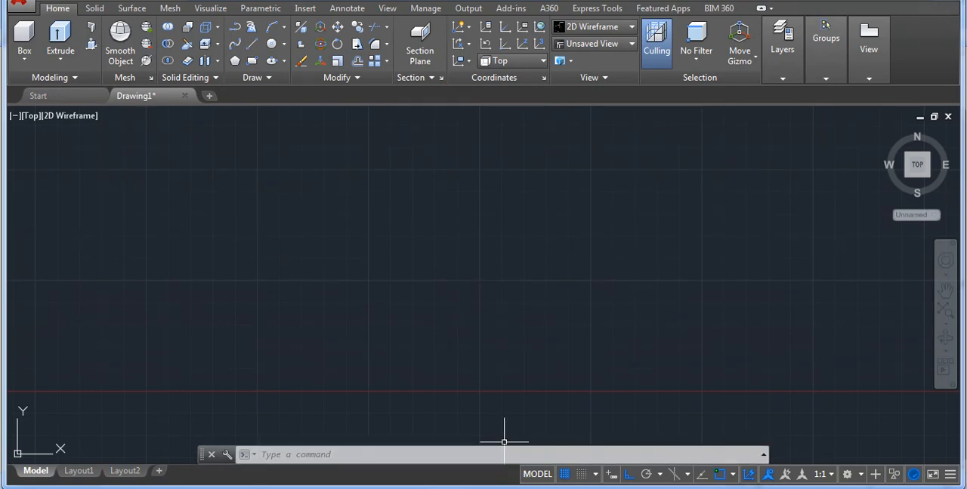
{"action": "left_click", "coordinate": [576, 487]}
{"action": "left_click", "coordinate": [576, 487]}
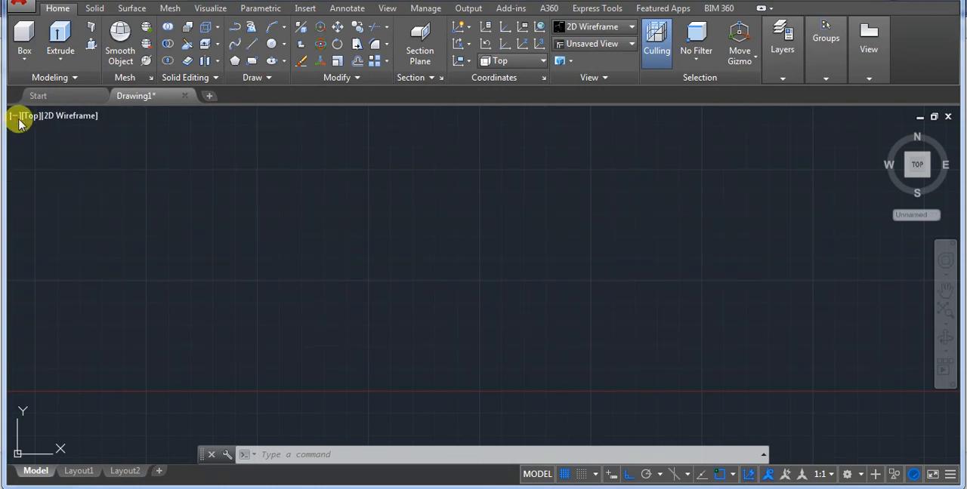
Set the viewport to the Top view with the 2D Wireframe visual style.
{"action": "left_click", "coordinate": [28, 118]}
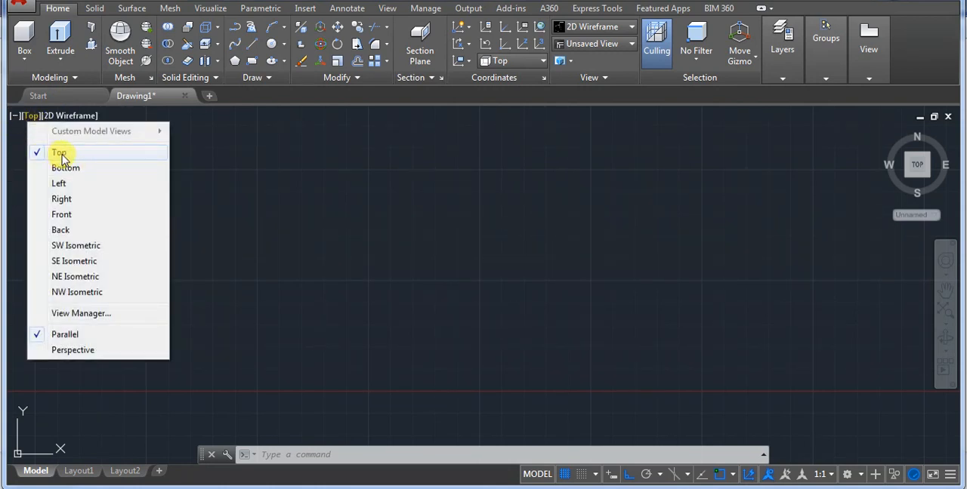
{"action": "left_click", "coordinate": [61, 154]}
{"action": "left_click", "coordinate": [64, 116]}
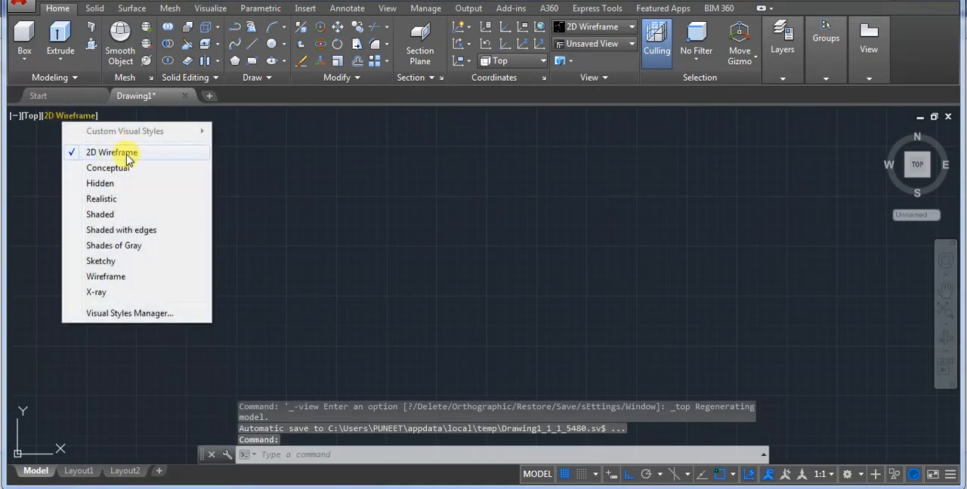
{"action": "left_click", "coordinate": [113, 152]}
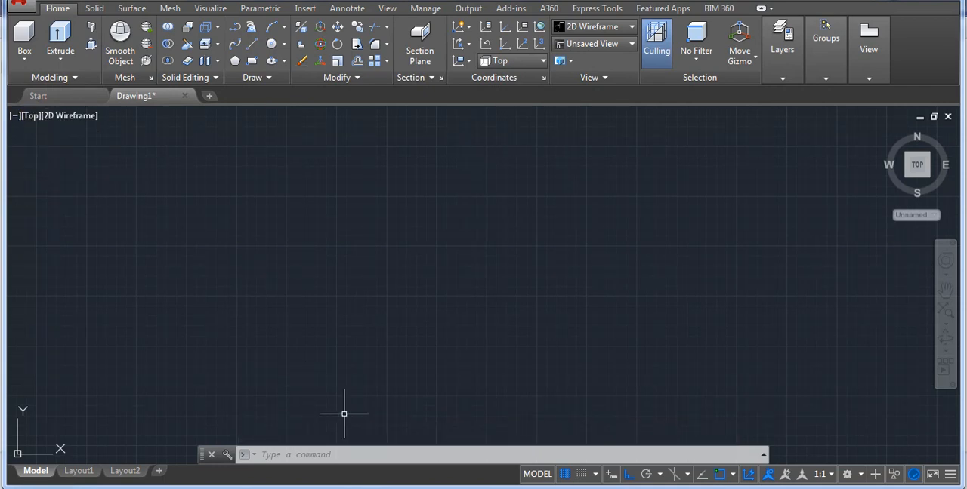
Consult the reference drawing and draw a vertical line 48 units long for the left edge of the plan view.
{"action": "key", "text": "alt+Tab"}
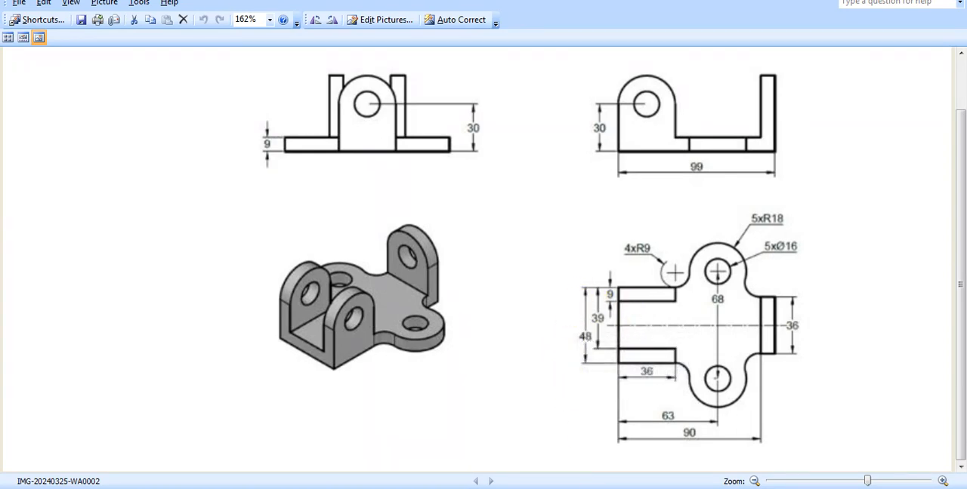
{"action": "key", "text": "alt+Tab"}
{"action": "type", "text": "l"}
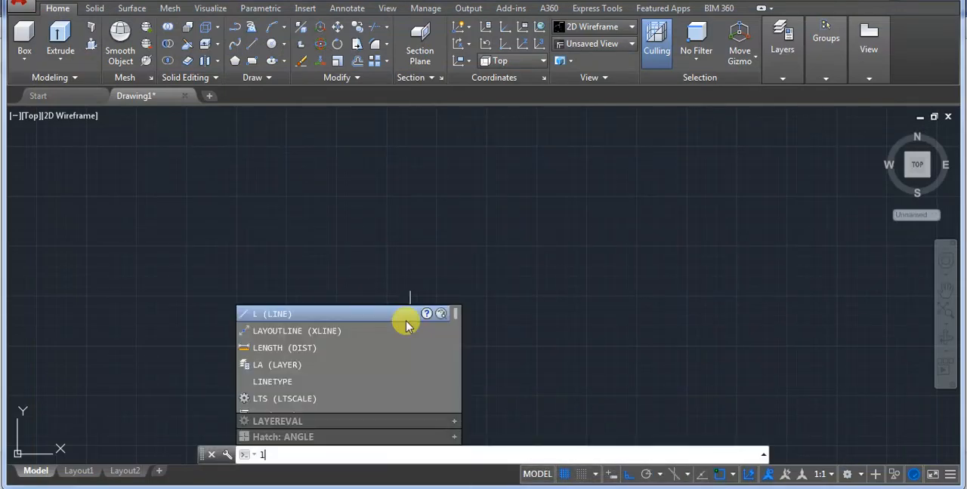
{"action": "key", "text": "Return"}
{"action": "left_click", "coordinate": [370, 336]}
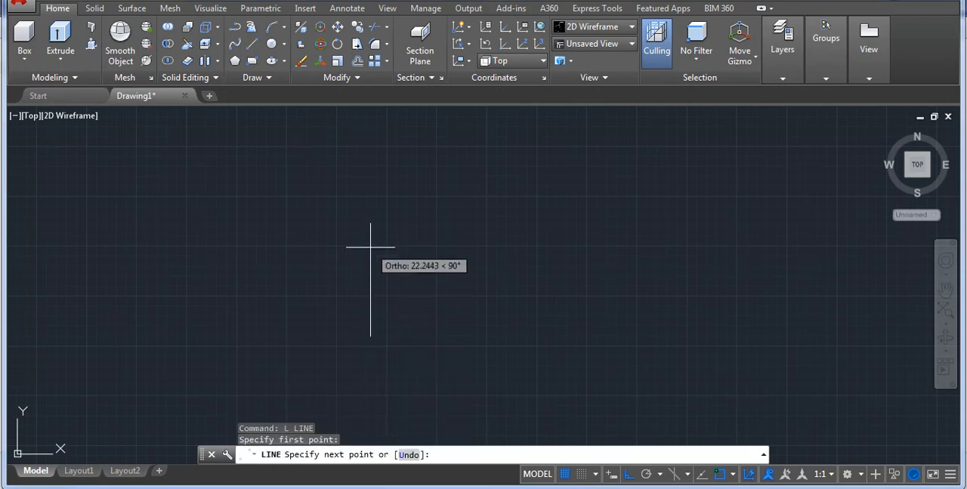
{"action": "type", "text": "48"}
{"action": "key", "text": "Return"}
{"action": "key", "text": "Return"}
{"action": "scroll", "coordinate": [330, 295], "scroll_direction": "down", "scroll_amount": 4}
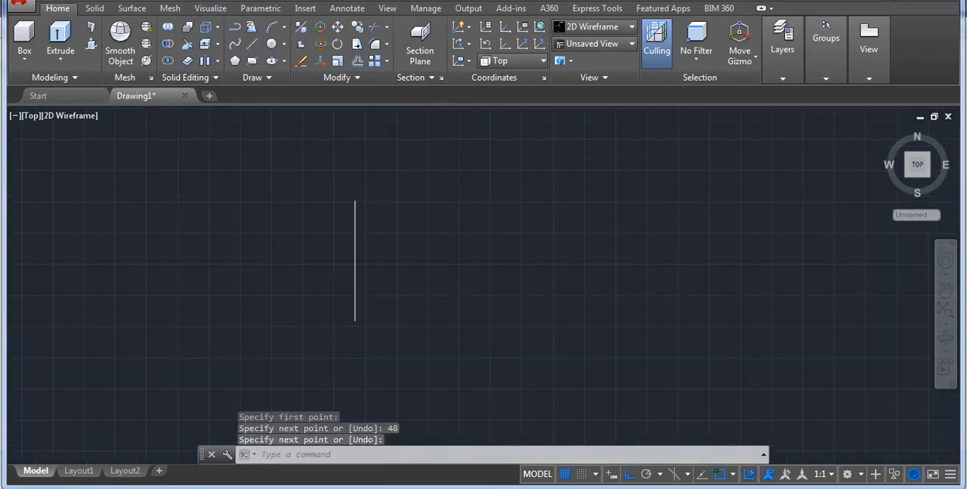
{"action": "middle_click_drag", "start_coordinate": [454, 266], "coordinate": [447, 267]}
{"action": "scroll", "coordinate": [310, 261], "scroll_direction": "up", "scroll_amount": 4}
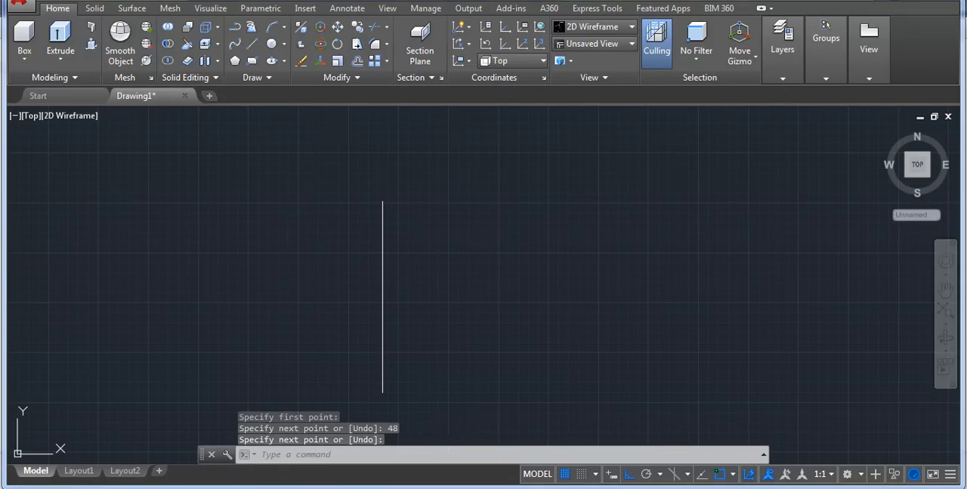
Check the reference drawing and draw a 36-unit horizontal line to the right from the vertical line's lower endpoint.
{"action": "left_click", "coordinate": [505, 488]}
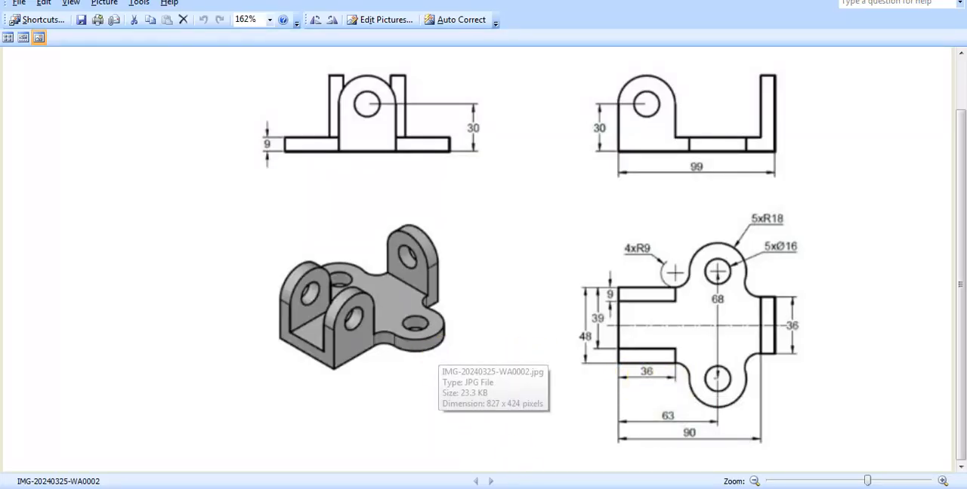
{"action": "left_click", "coordinate": [504, 488]}
{"action": "type", "text": "l"}
{"action": "key", "text": "Return"}
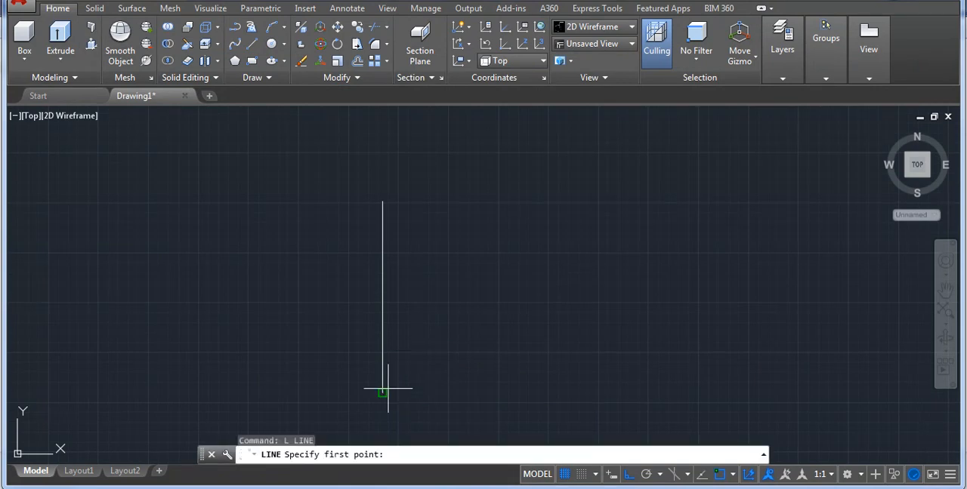
{"action": "left_click", "coordinate": [383, 392]}
{"action": "type", "text": "36"}
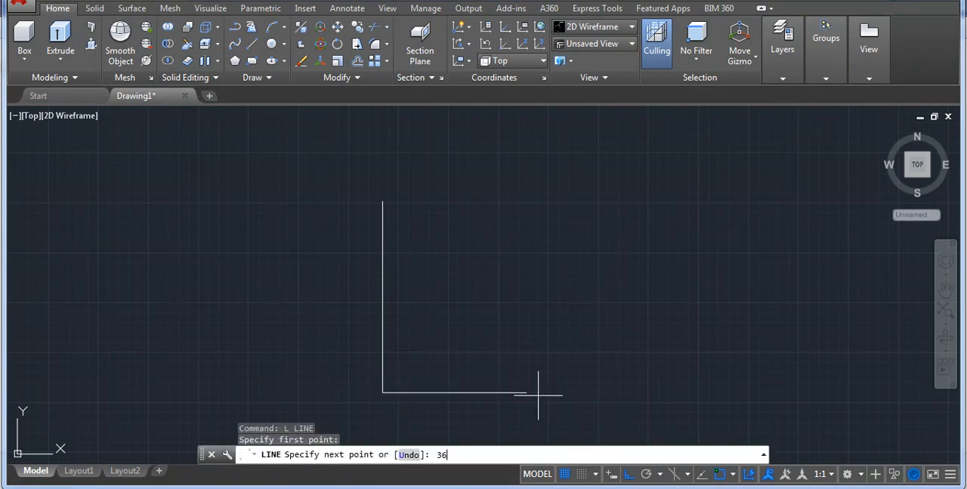
{"action": "key", "text": "Return"}
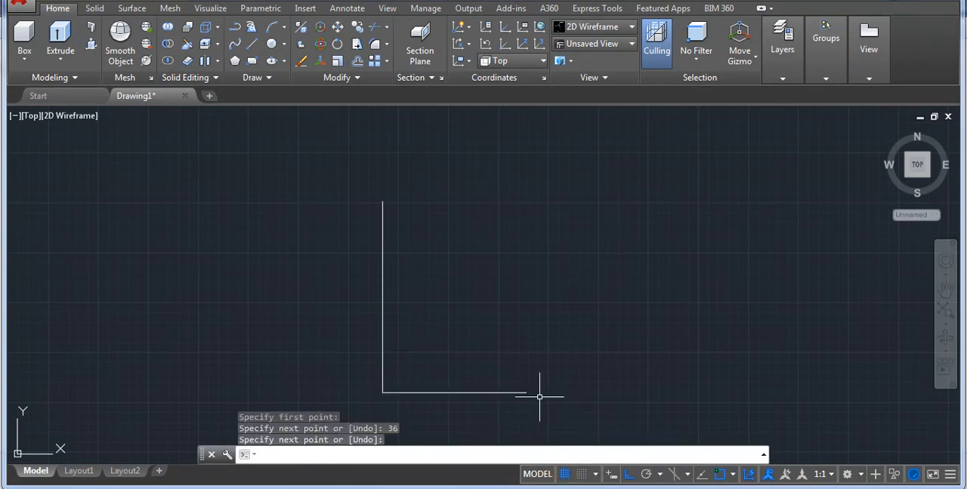
Offset the 36-unit horizontal line upward by 9.
{"action": "left_click", "coordinate": [542, 488]}
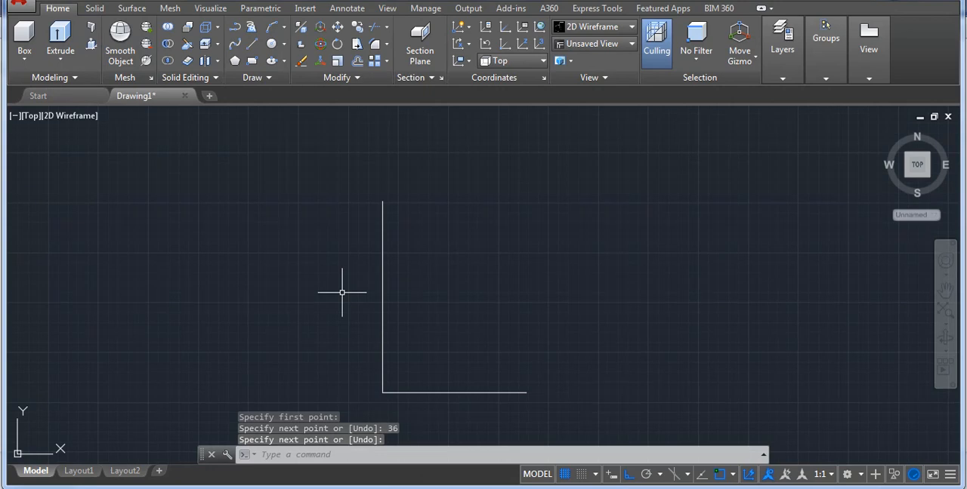
{"action": "key", "text": "Escape"}
{"action": "type", "text": "o"}
{"action": "key", "text": "Return"}
{"action": "type", "text": "9"}
{"action": "key", "text": "Return"}
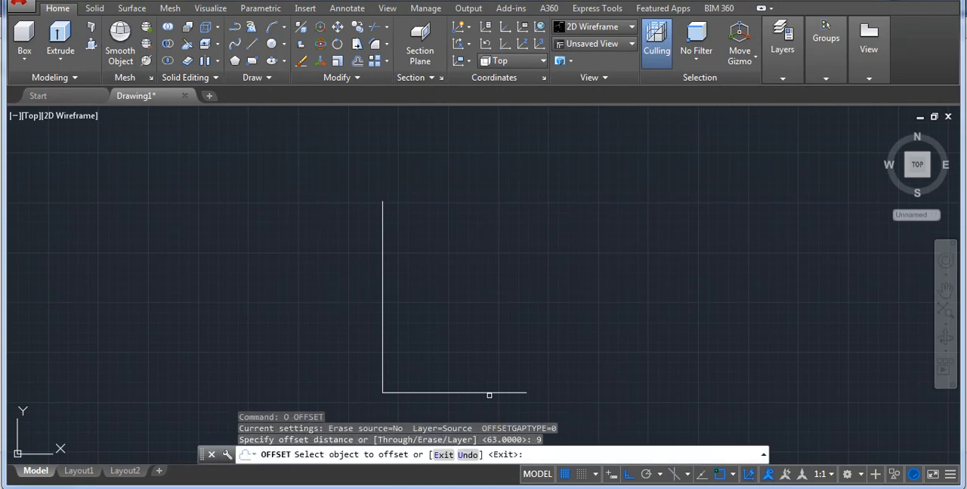
{"action": "left_click", "coordinate": [489, 393]}
{"action": "left_click", "coordinate": [487, 296]}
{"action": "key", "text": "Return"}
Close the right end of the lower arm with a vertical line joining the two horizontal lines' endpoints.
{"action": "type", "text": "m"}
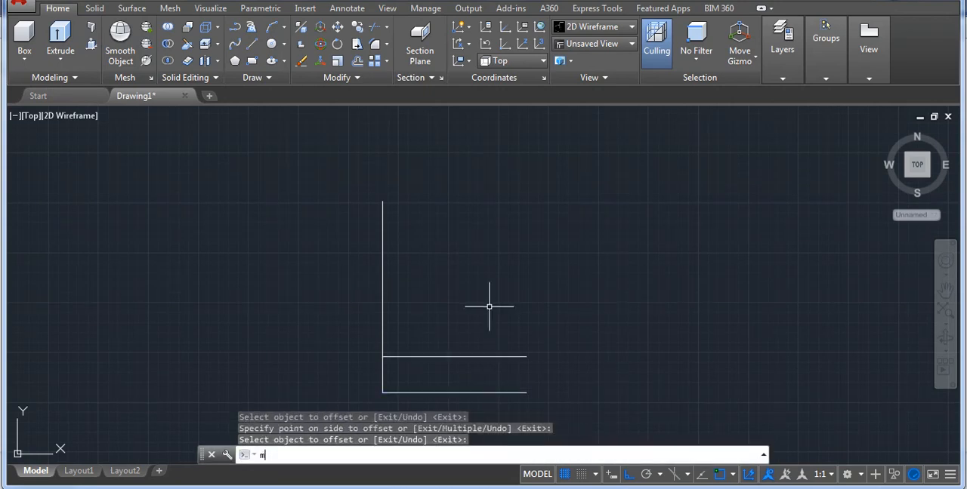
{"action": "key", "text": "BackSpace"}
{"action": "type", "text": "l"}
{"action": "key", "text": "Return"}
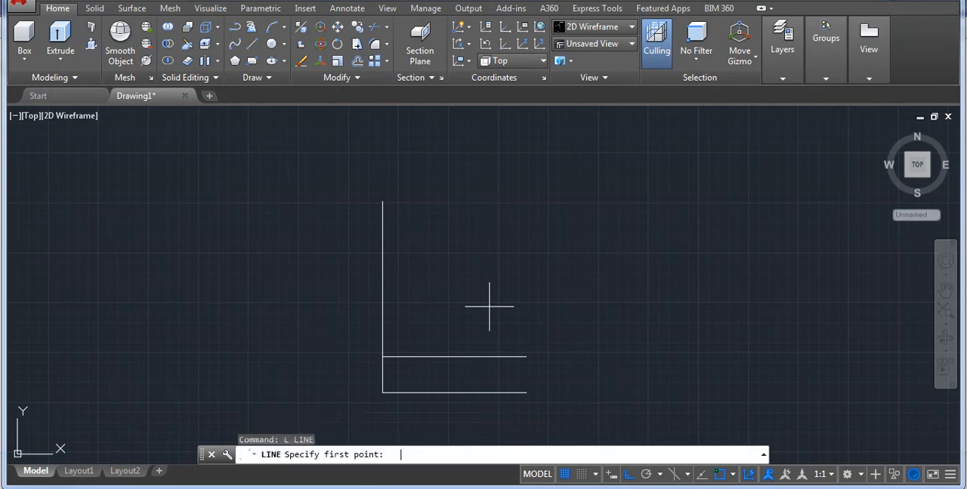
{"action": "left_click", "coordinate": [526, 356]}
{"action": "left_click", "coordinate": [526, 393]}
{"action": "key", "text": "Return"}
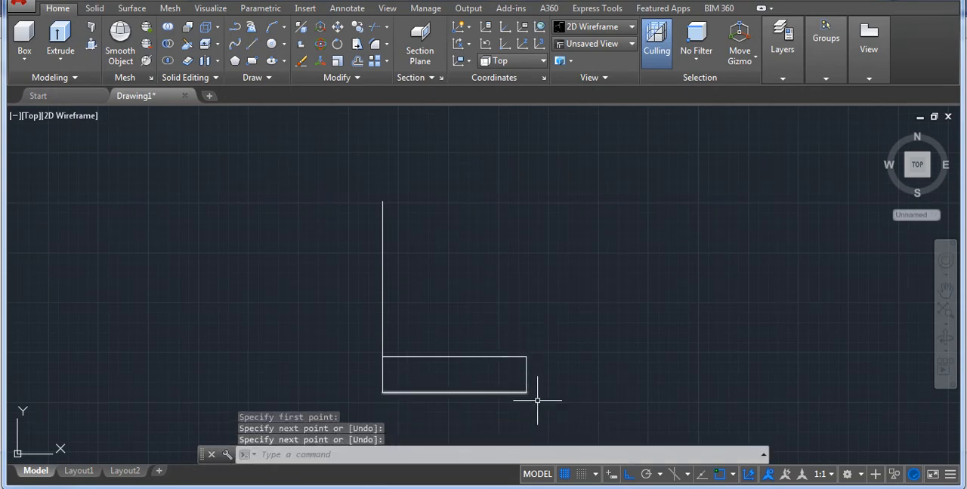
Mirror the three lines of the lower arm about a horizontal axis through the left edge's midpoint, keeping the originals.
{"action": "left_click", "coordinate": [557, 416]}
{"action": "left_click", "coordinate": [486, 328]}
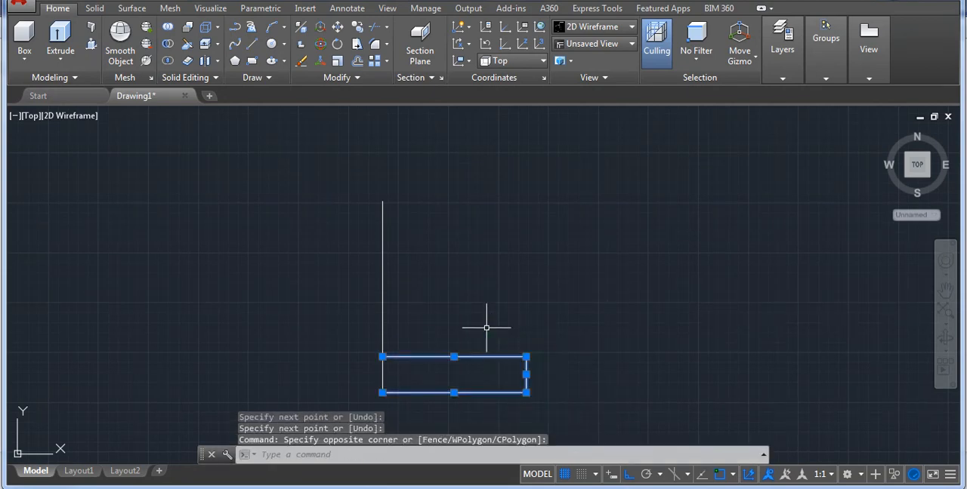
{"action": "type", "text": "mi"}
{"action": "key", "text": "Return"}
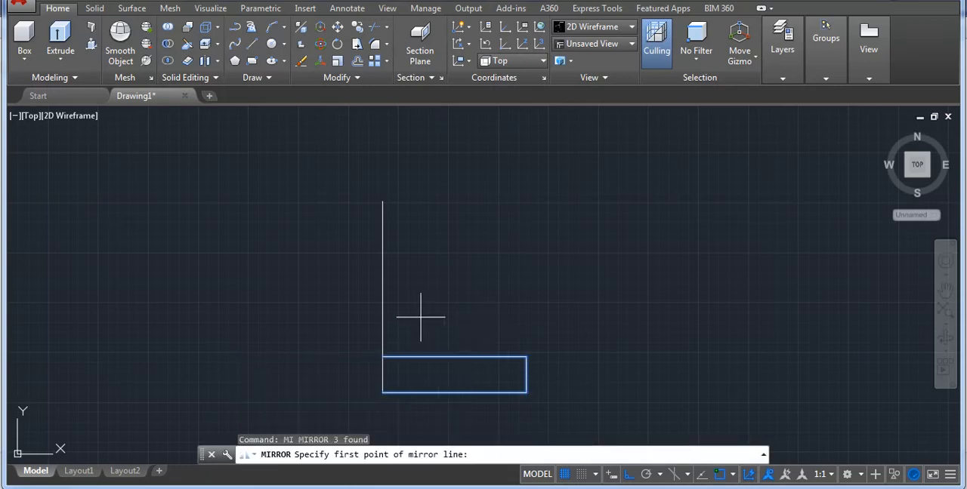
{"action": "left_click", "coordinate": [383, 297]}
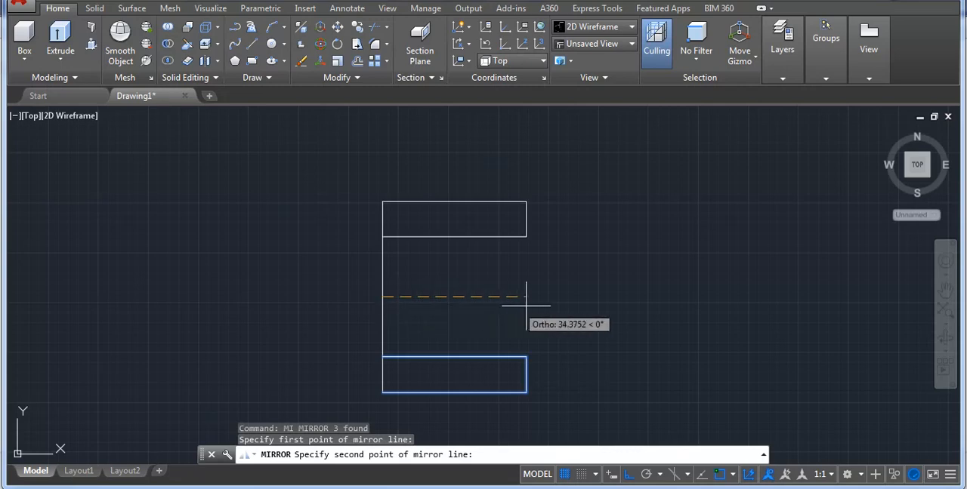
{"action": "left_click", "coordinate": [696, 306]}
{"action": "key", "text": "Return"}
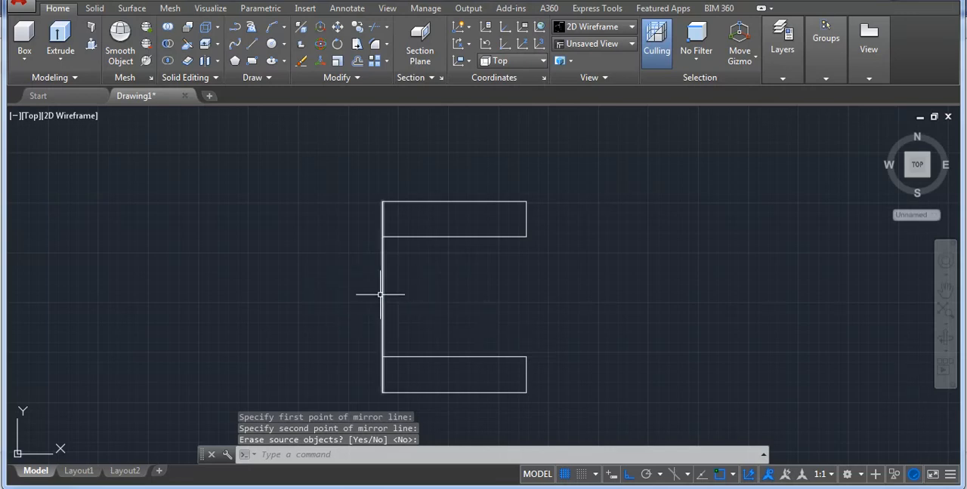
Review which object snap modes are enabled.
{"action": "left_click", "coordinate": [733, 476]}
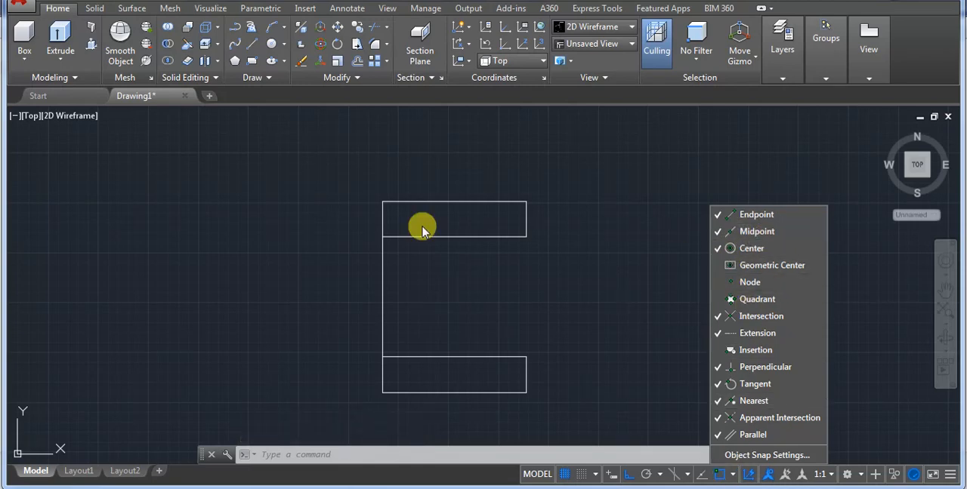
{"action": "left_click", "coordinate": [496, 321]}
{"action": "left_click", "coordinate": [506, 286]}
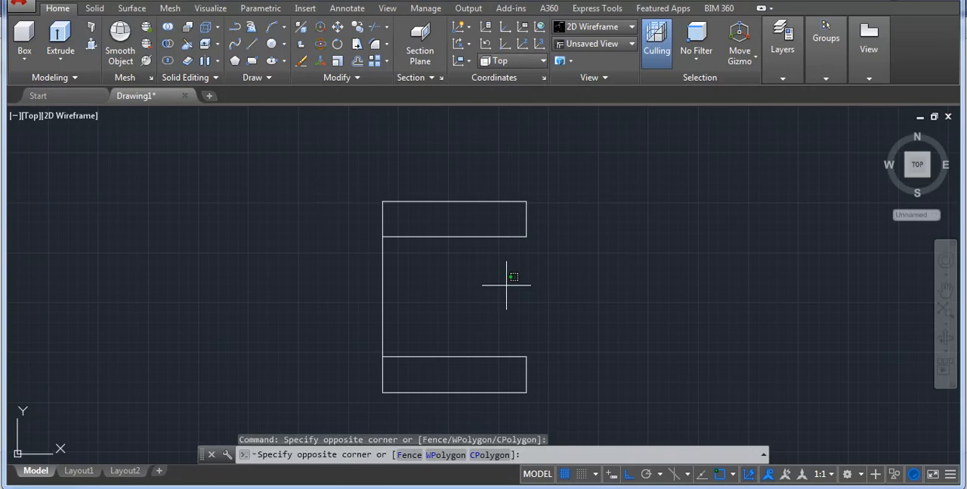
{"action": "left_click", "coordinate": [506, 291]}
Draw a horizontal centre line to the right from the left edge's midpoint, past the ends of both arms.
{"action": "scroll", "coordinate": [594, 296], "scroll_direction": "down", "scroll_amount": 2}
{"action": "middle_click_drag", "start_coordinate": [594, 296], "coordinate": [406, 293]}
{"action": "scroll", "coordinate": [332, 292], "scroll_direction": "up", "scroll_amount": 2}
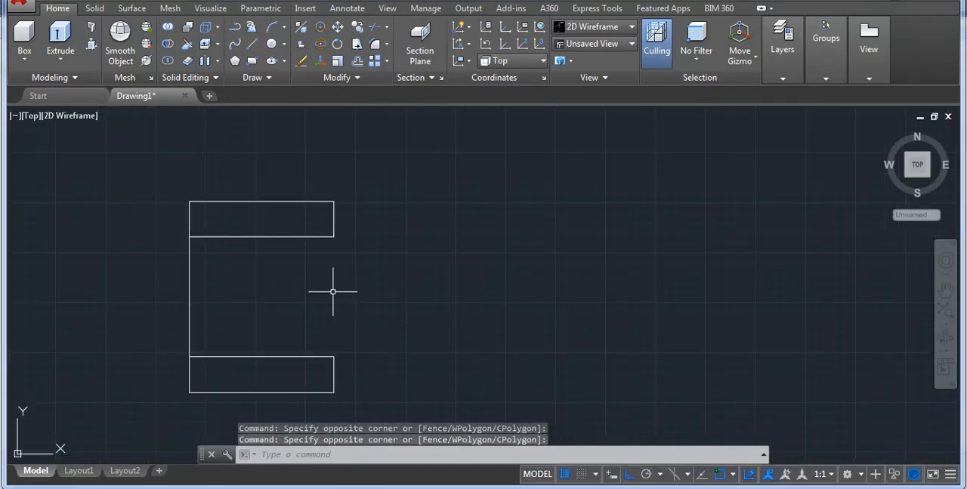
{"action": "type", "text": "l"}
{"action": "key", "text": "Return"}
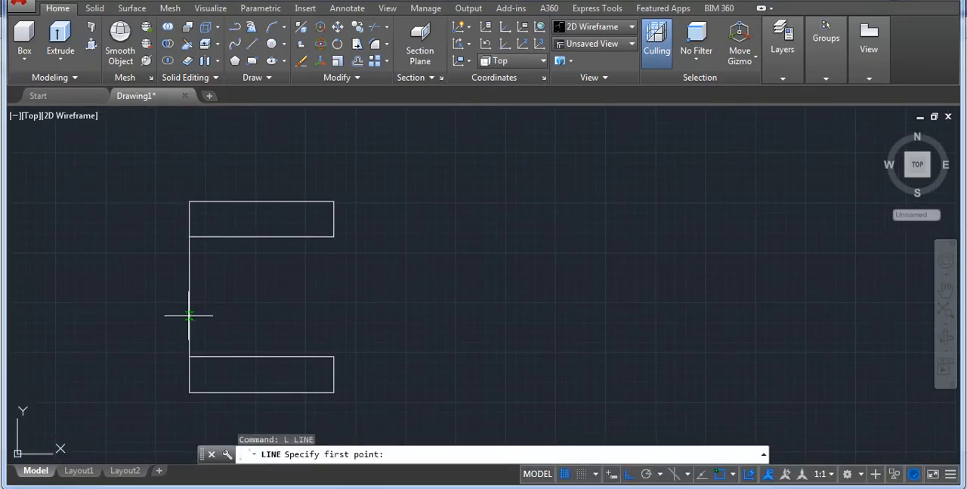
{"action": "left_click", "coordinate": [190, 297]}
{"action": "left_click", "coordinate": [531, 296]}
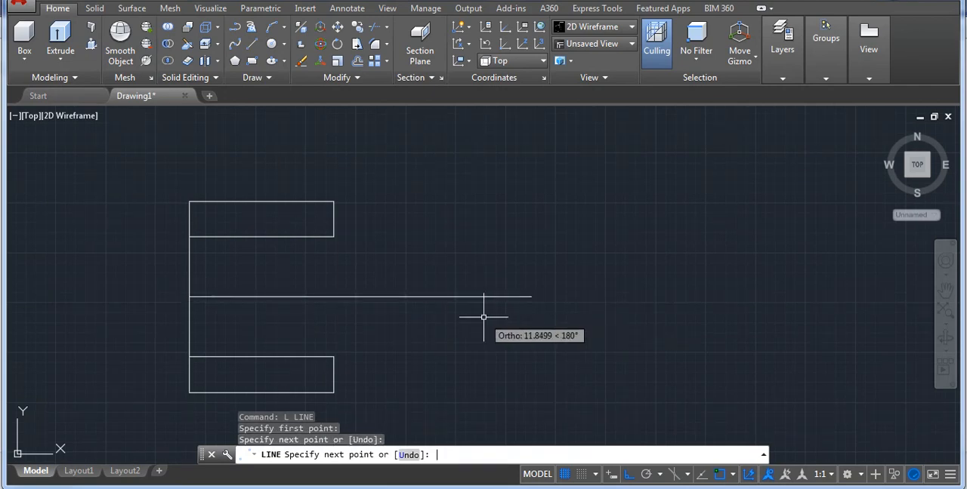
{"action": "key", "text": "Return"}
Stretch the centre line's left endpoint about 16 units beyond the left edge.
{"action": "left_click", "coordinate": [475, 259]}
{"action": "left_click", "coordinate": [365, 286]}
{"action": "left_click", "coordinate": [190, 296]}
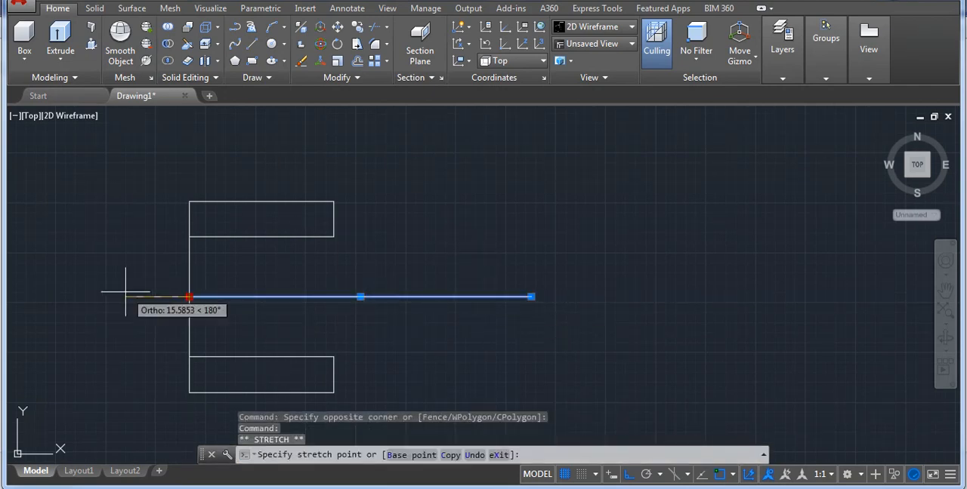
{"action": "key", "text": "Escape"}
Check the reference drawing and offset the left edge 63 units to the right for the vertical centre line of the holes.
{"action": "left_click", "coordinate": [620, 488]}
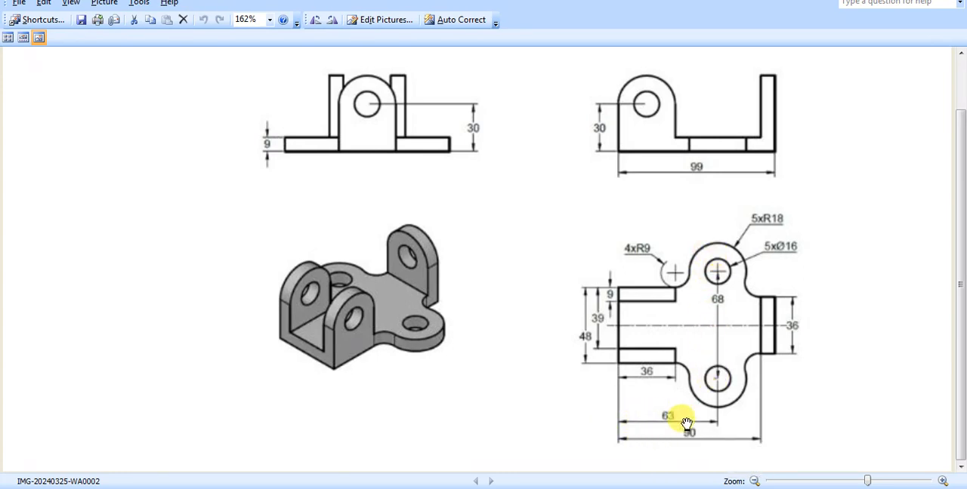
{"action": "key", "text": "alt+Tab"}
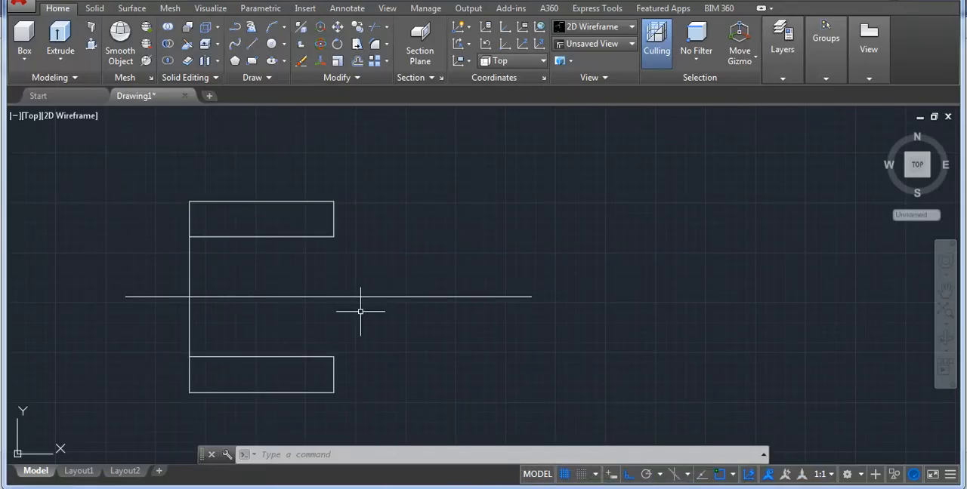
{"action": "type", "text": "o"}
{"action": "key", "text": "Return"}
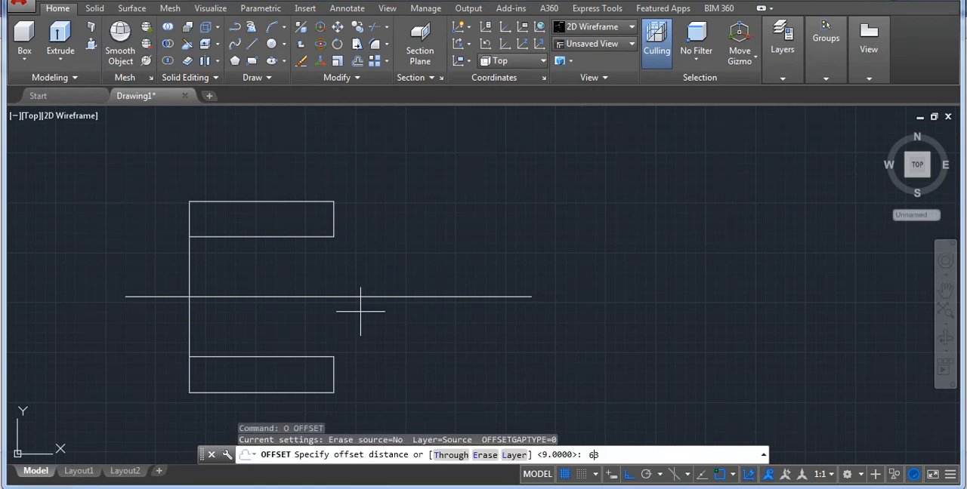
{"action": "key", "text": "Return"}
{"action": "left_click", "coordinate": [186, 319]}
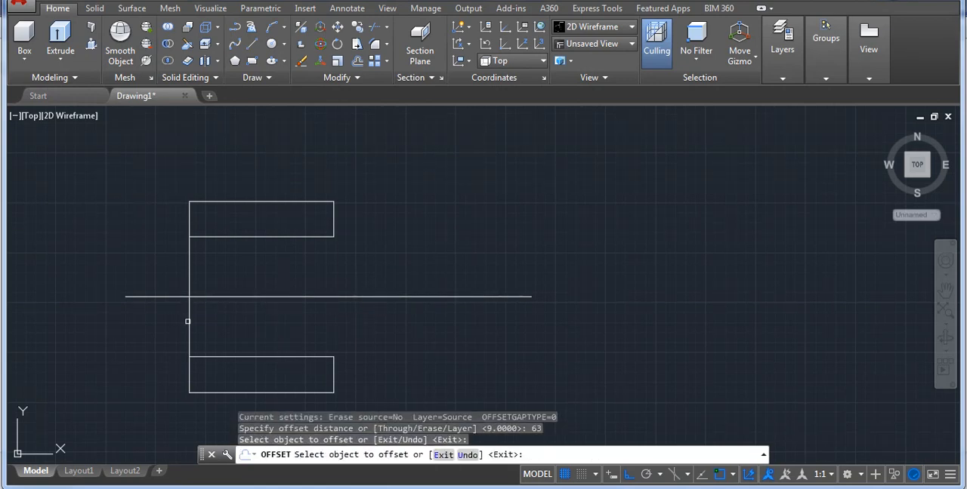
{"action": "left_click", "coordinate": [188, 319]}
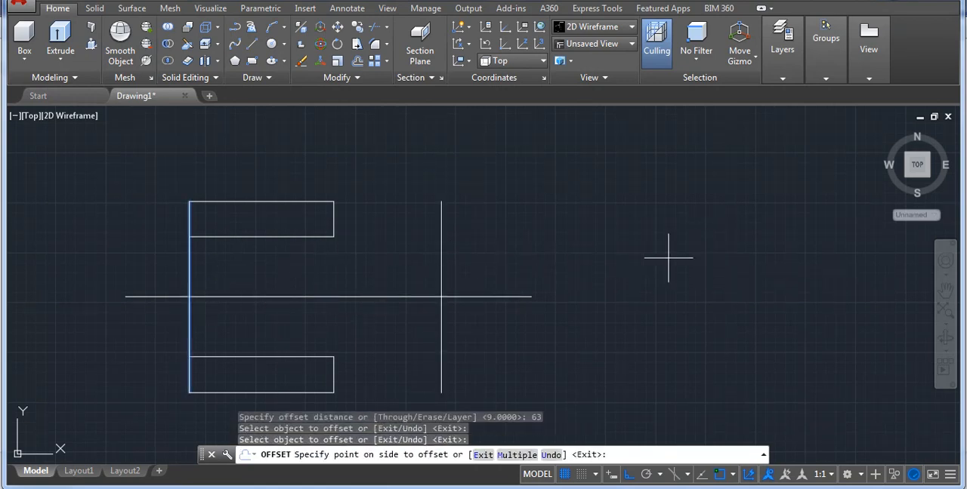
{"action": "left_click", "coordinate": [618, 247]}
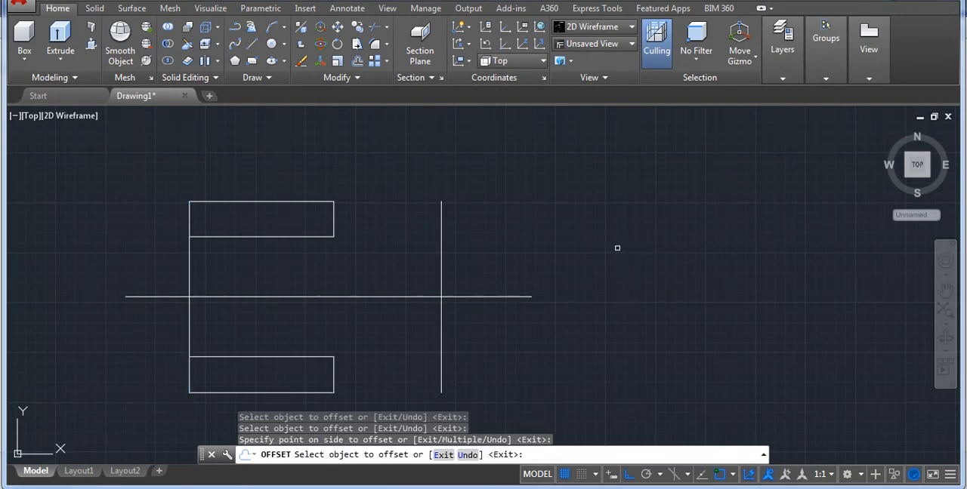
{"action": "key", "text": "Return"}
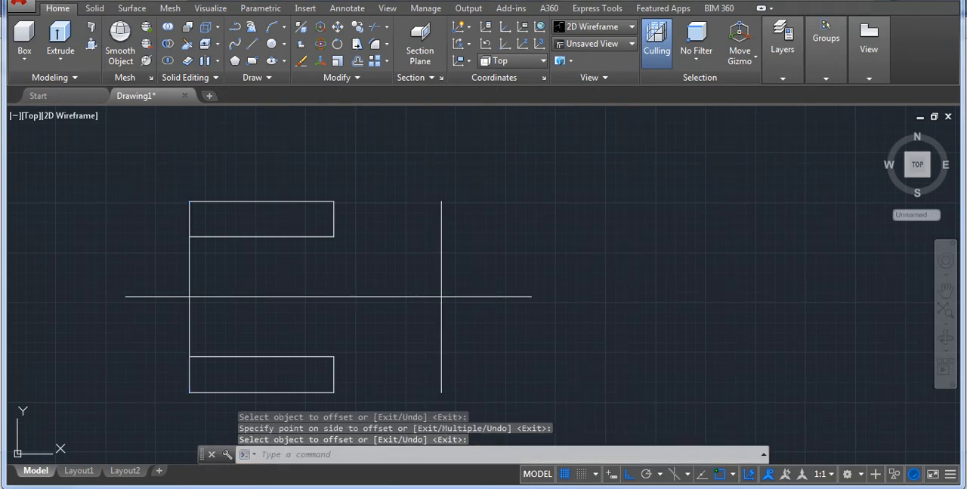
Offset the left edge 90 units to the right for the inner edge of the right-hand plate.
{"action": "key", "text": "alt+Tab"}
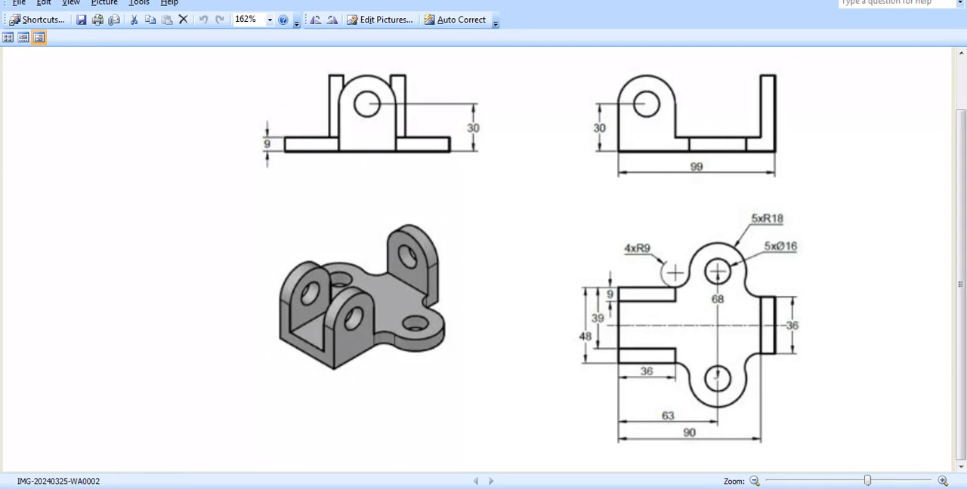
{"action": "key", "text": "alt+Tab"}
{"action": "type", "text": "O"}
{"action": "key", "text": "Return"}
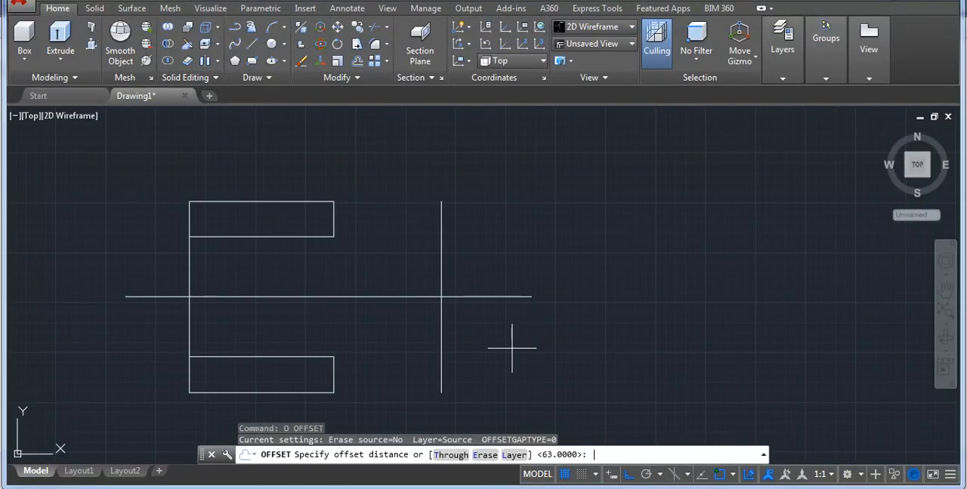
{"action": "type", "text": "90"}
{"action": "key", "text": "Return"}
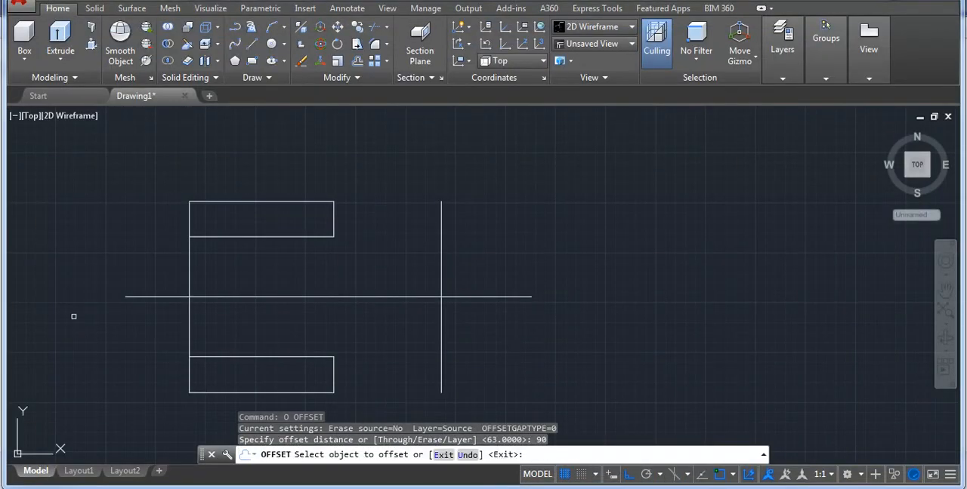
{"action": "left_click", "coordinate": [190, 326]}
{"action": "left_click", "coordinate": [658, 264]}
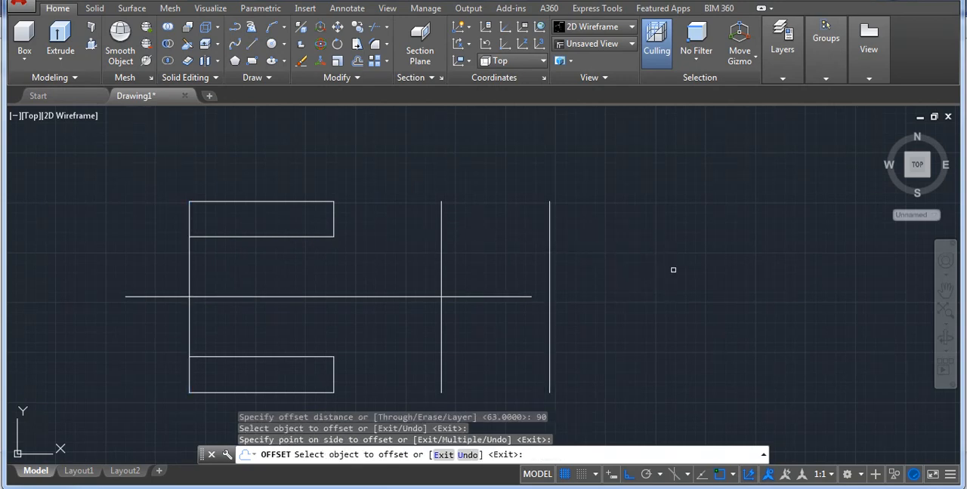
{"action": "key", "text": "Return"}
Stretch both ends of the vertical line 63 units from the left edge well above and below the two arms.
{"action": "scroll", "coordinate": [505, 239], "scroll_direction": "down", "scroll_amount": 4}
{"action": "scroll", "coordinate": [485, 234], "scroll_direction": "up", "scroll_amount": 4}
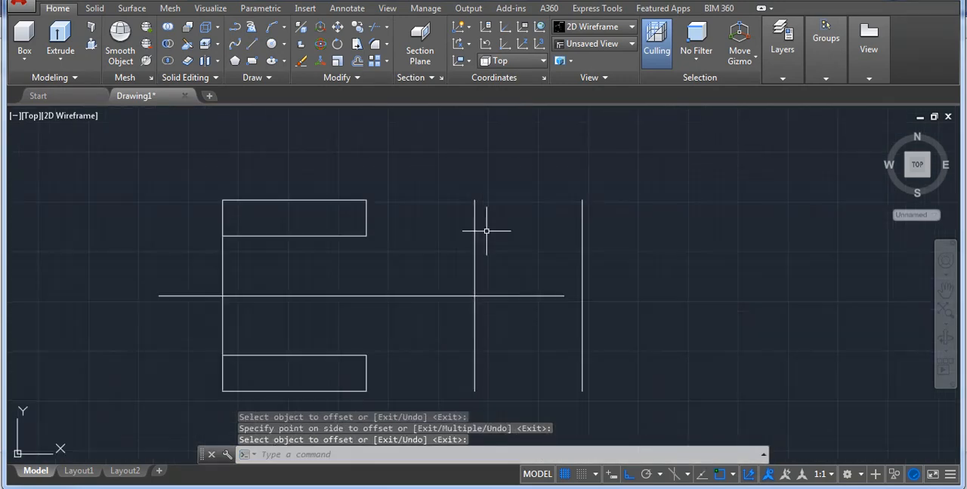
{"action": "left_click", "coordinate": [473, 219]}
{"action": "left_click", "coordinate": [474, 200]}
{"action": "scroll", "coordinate": [474, 200], "scroll_direction": "down", "scroll_amount": 3}
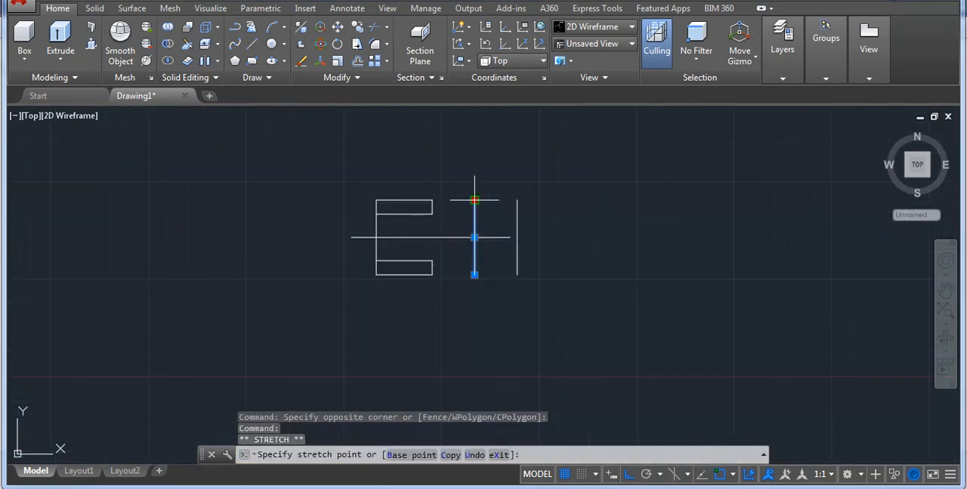
{"action": "left_click", "coordinate": [466, 150]}
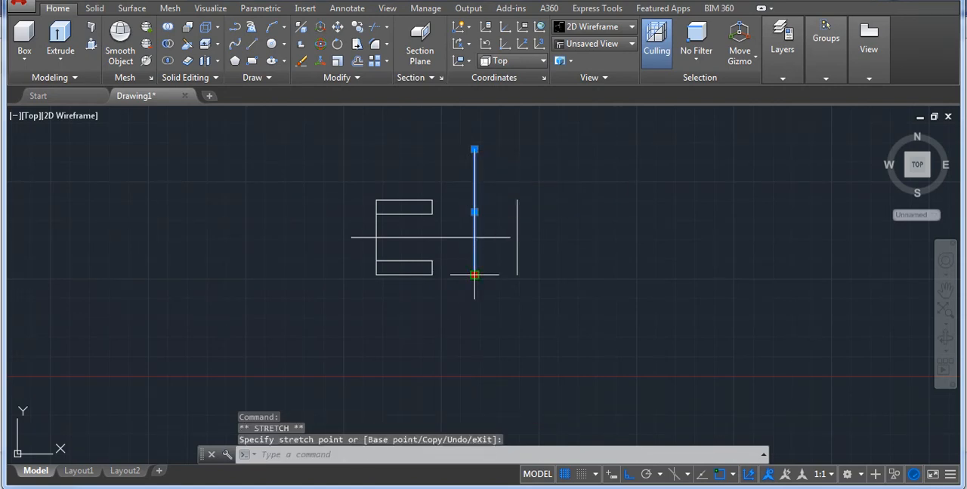
{"action": "left_click", "coordinate": [475, 338]}
{"action": "key", "text": "Escape"}
Stretch the horizontal centre line's right endpoint well past the rightmost vertical line.
{"action": "scroll", "coordinate": [451, 204], "scroll_direction": "up", "scroll_amount": 2}
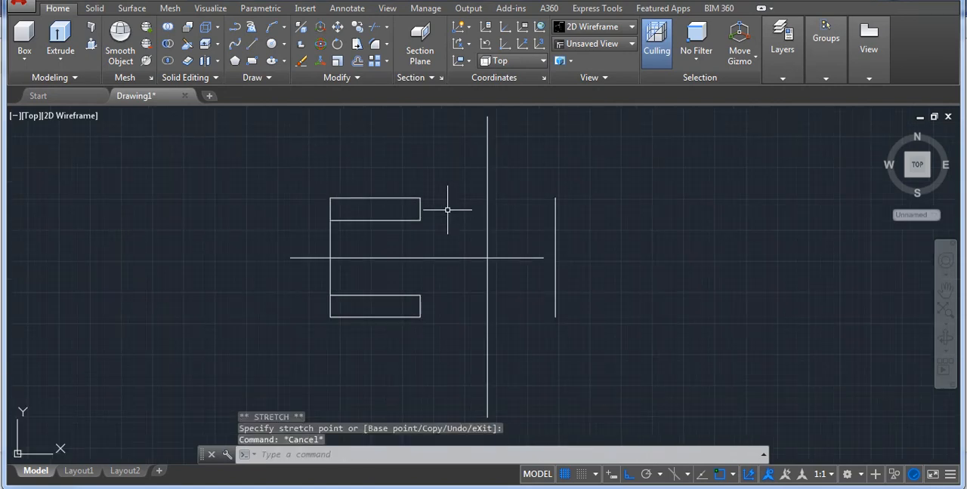
{"action": "left_click", "coordinate": [519, 279]}
{"action": "left_click", "coordinate": [527, 243]}
{"action": "left_click", "coordinate": [531, 244]}
{"action": "left_click", "coordinate": [496, 280]}
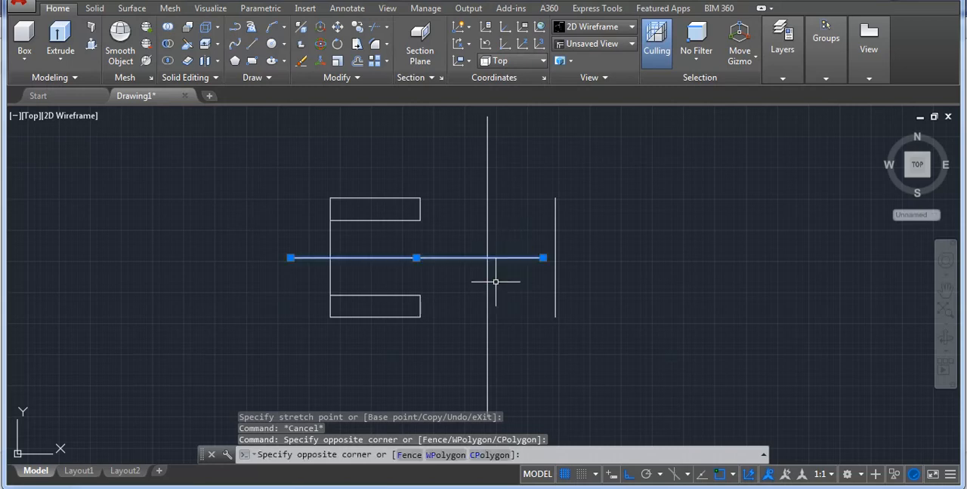
{"action": "left_click", "coordinate": [544, 257]}
{"action": "left_click", "coordinate": [657, 258]}
{"action": "key", "text": "Escape"}
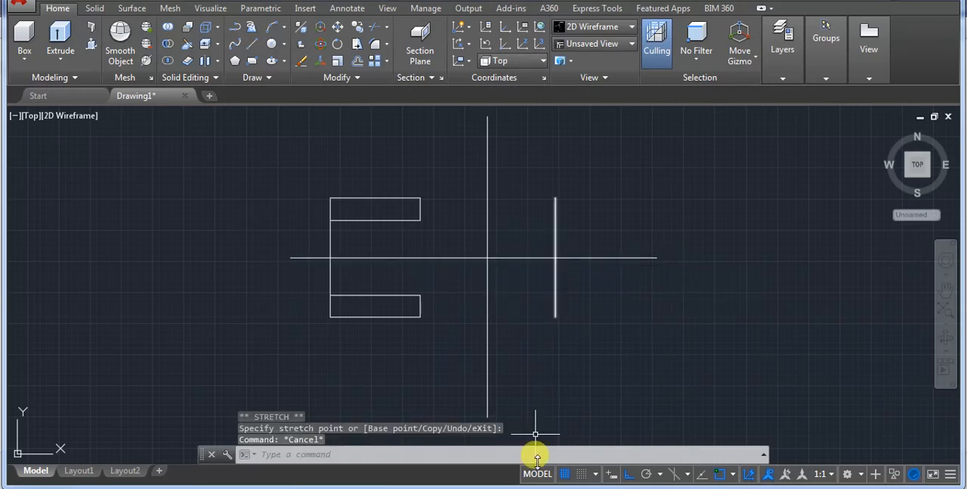
Check the reference drawing and offset the rightmost vertical line 9 units to the right for the plate's thickness.
{"action": "left_click", "coordinate": [540, 487]}
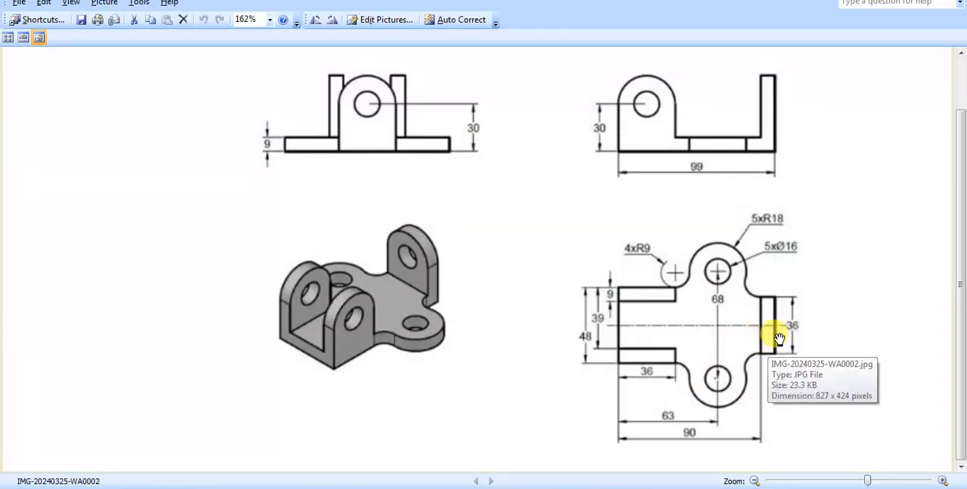
{"action": "left_click", "coordinate": [541, 487]}
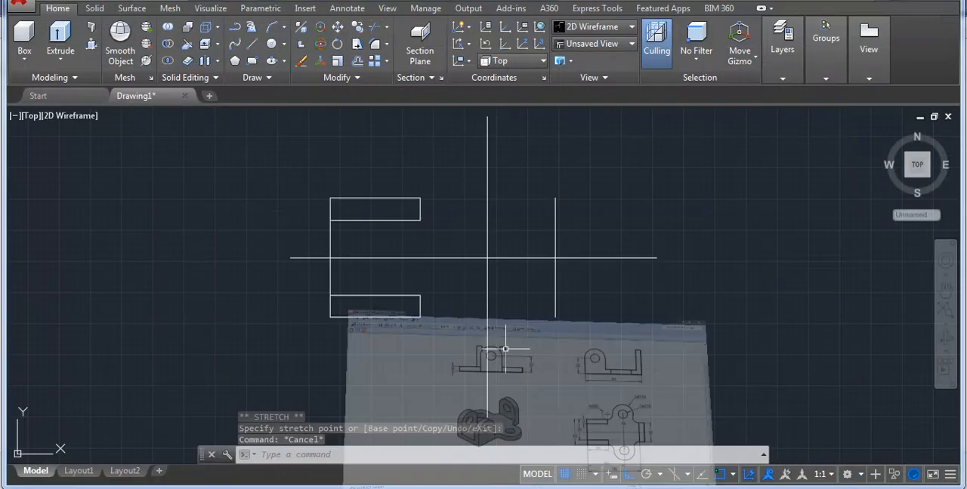
{"action": "type", "text": "o"}
{"action": "key", "text": "Return"}
{"action": "type", "text": "9"}
{"action": "key", "text": "Return"}
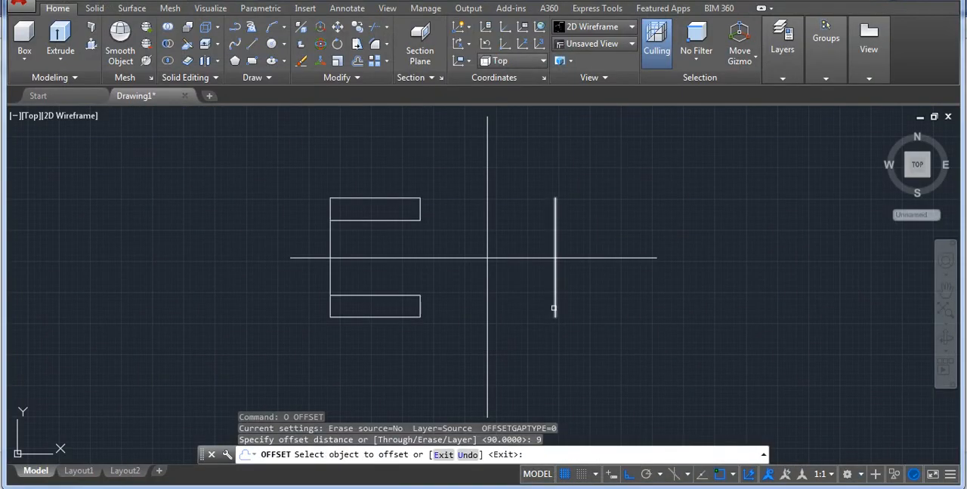
{"action": "left_click", "coordinate": [556, 310]}
{"action": "left_click", "coordinate": [740, 281]}
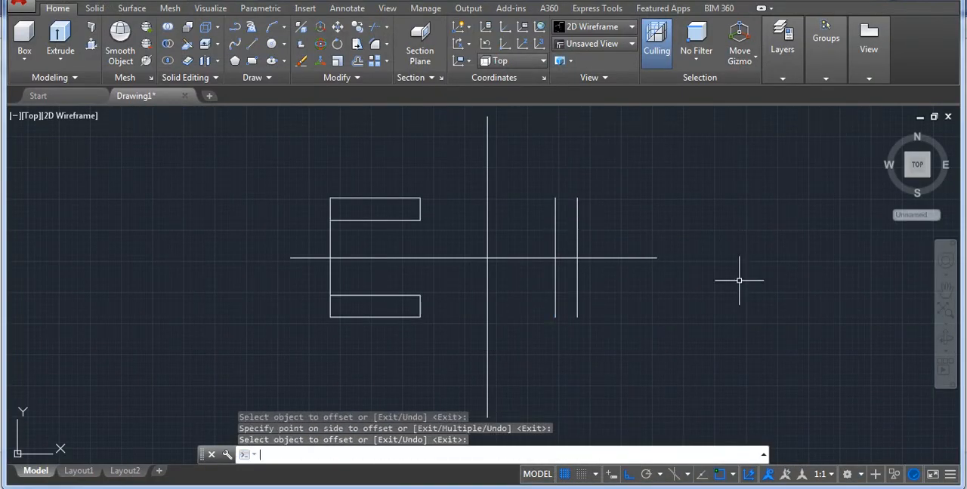
{"action": "key", "text": "Return"}
Check the right-hand plate's width in the reference drawing and offset the horizontal centre line 18 units both above and below.
{"action": "left_click", "coordinate": [538, 487]}
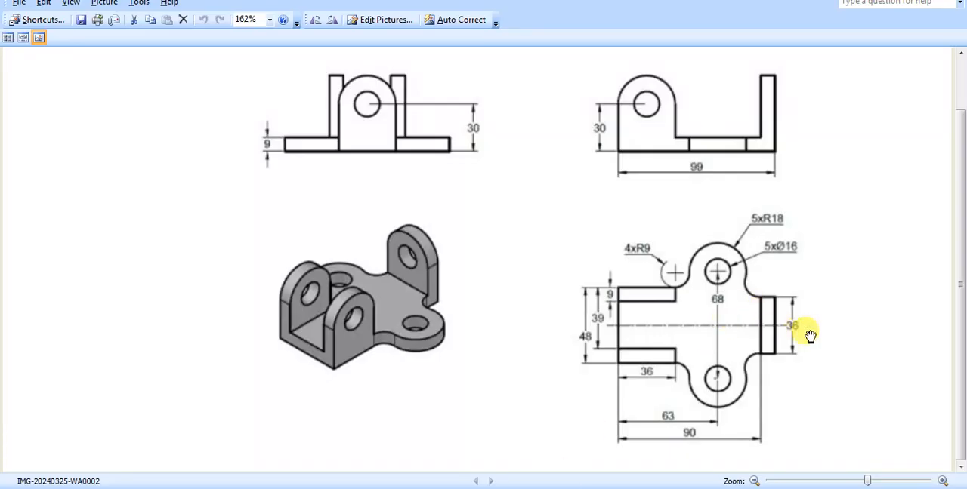
{"action": "left_click", "coordinate": [537, 487]}
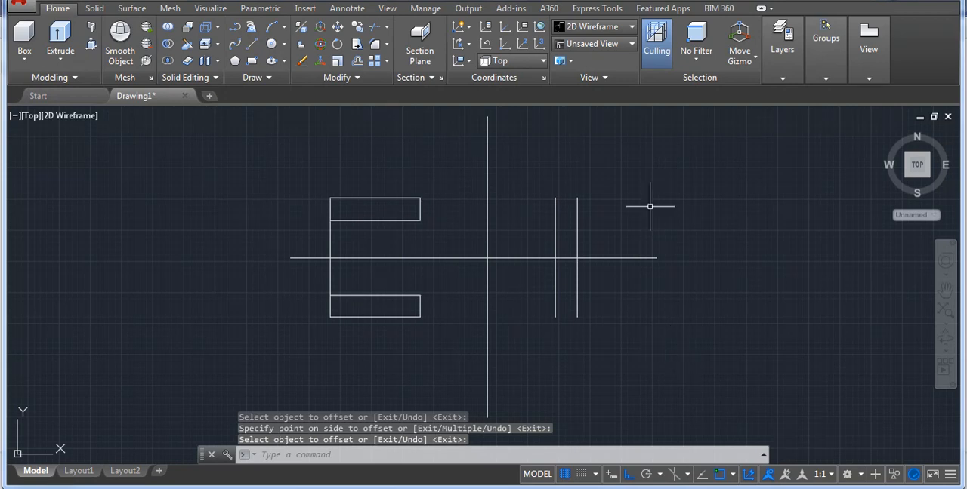
{"action": "type", "text": "o"}
{"action": "key", "text": "Return"}
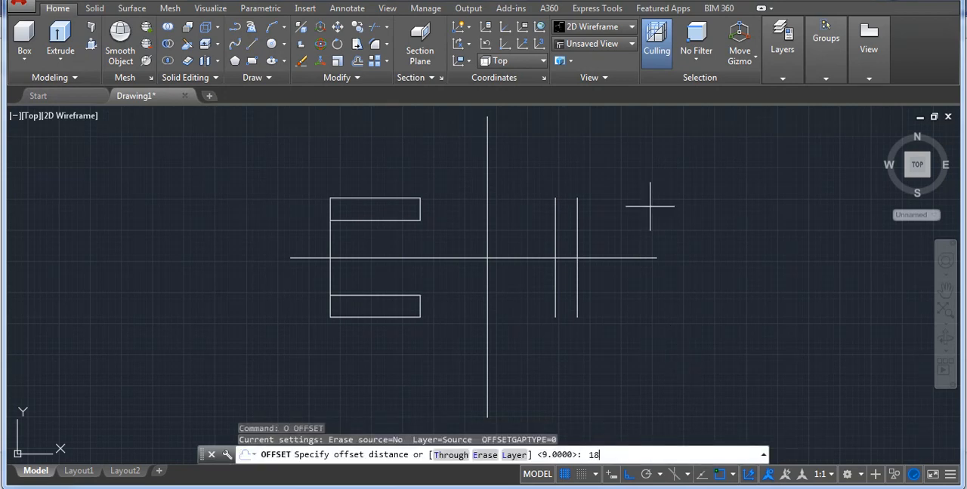
{"action": "key", "text": "Return"}
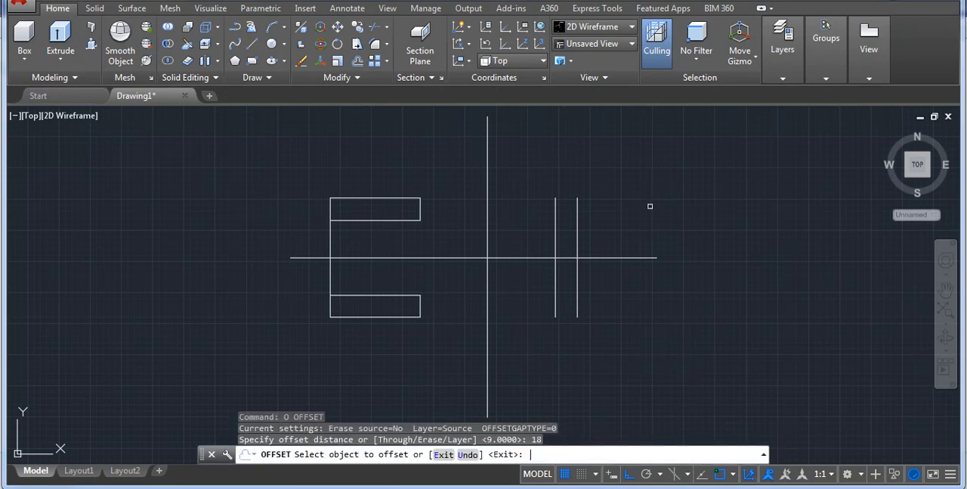
{"action": "left_click", "coordinate": [611, 258]}
{"action": "left_click", "coordinate": [614, 238]}
{"action": "left_click", "coordinate": [607, 315]}
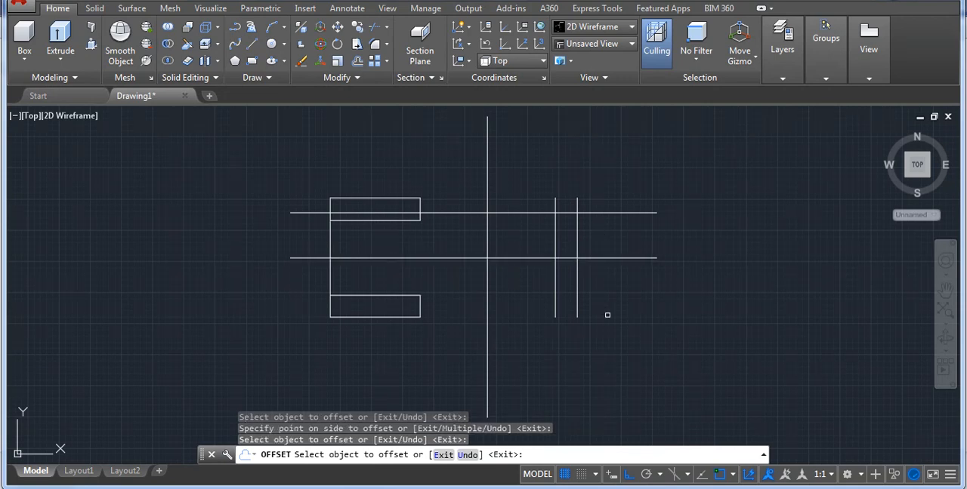
{"action": "key", "text": "Escape"}
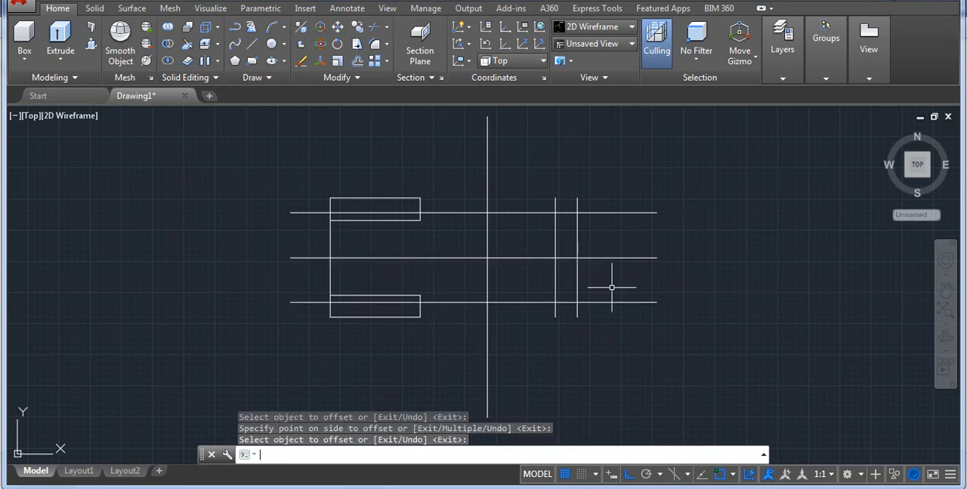
Trim the two 18-unit offset lines on the left side of the right-hand plate's inner edge.
{"action": "type", "text": "T"}
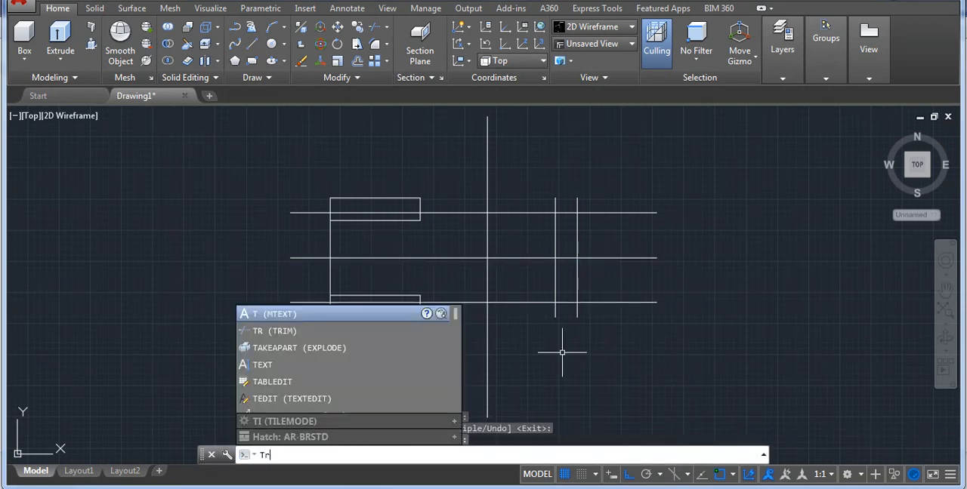
{"action": "type", "text": "r"}
{"action": "key", "text": "Return"}
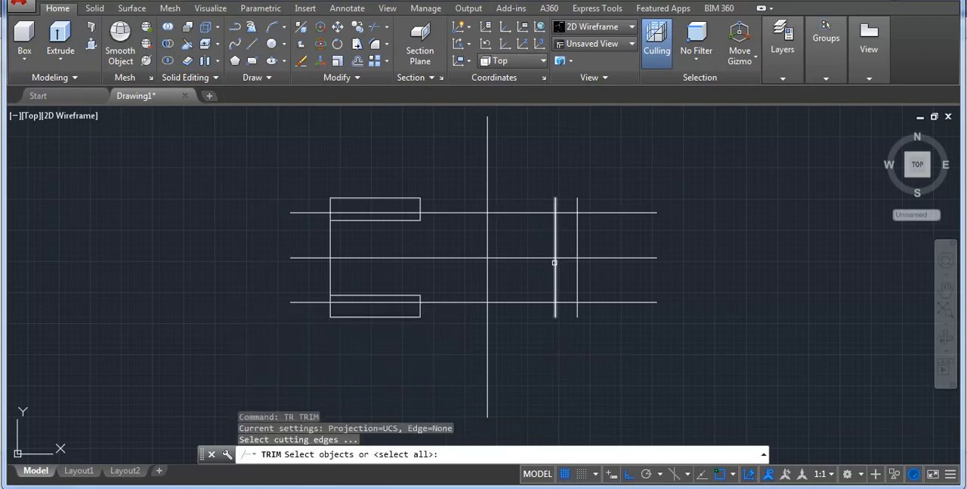
{"action": "left_click", "coordinate": [555, 265]}
{"action": "key", "text": "Return"}
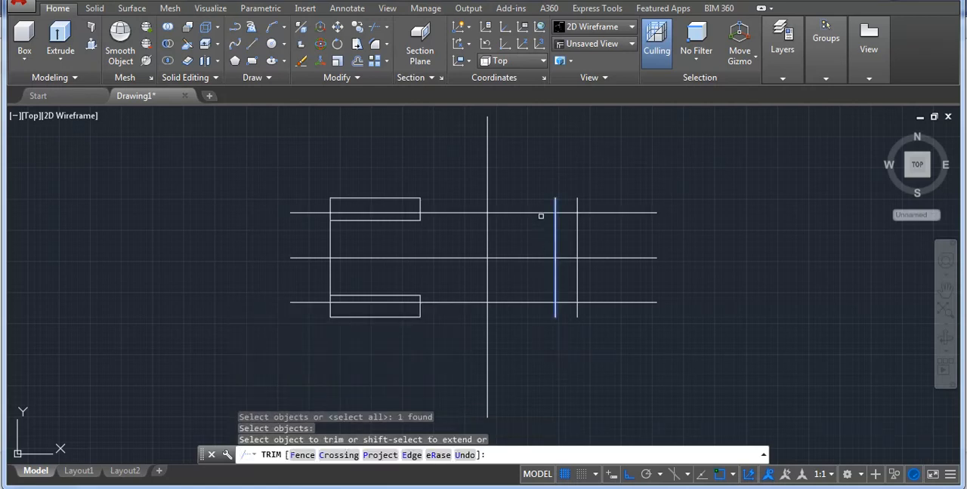
{"action": "left_click", "coordinate": [539, 213]}
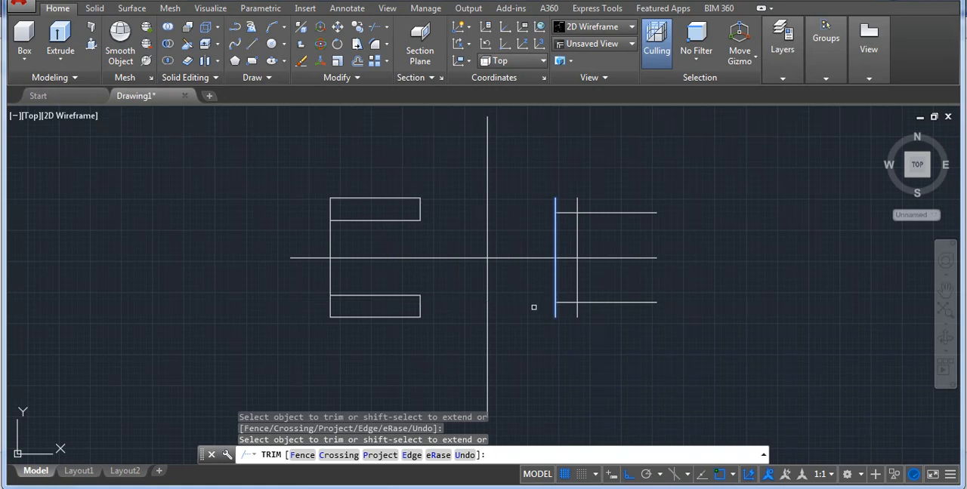
{"action": "key", "text": "Return"}
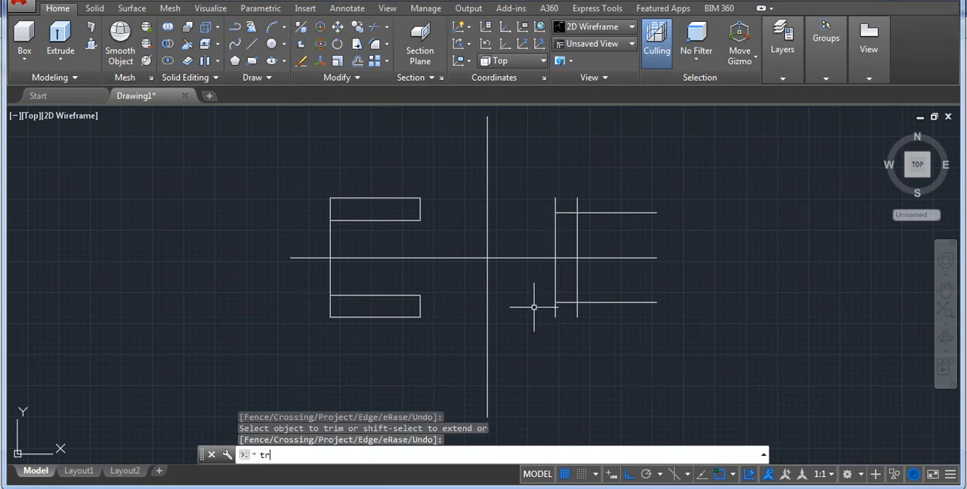
Trim the remaining overhanging ends of the right-hand plate's lines to leave a closed 9 by 36 unit rectangle.
{"action": "type", "text": "tr"}
{"action": "key", "text": "Return"}
{"action": "key", "text": "Return"}
{"action": "left_click", "coordinate": [602, 198]}
{"action": "left_click", "coordinate": [549, 208]}
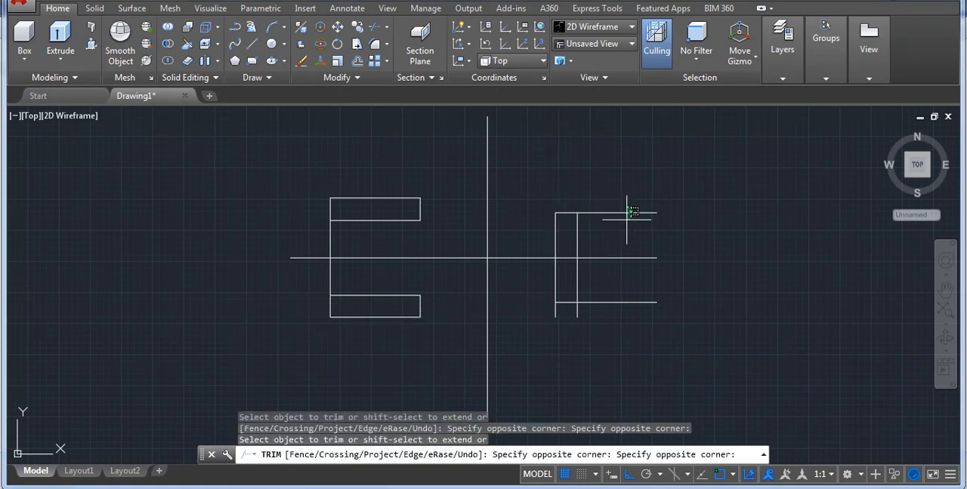
{"action": "left_click", "coordinate": [618, 228]}
{"action": "left_click", "coordinate": [639, 292]}
{"action": "left_click", "coordinate": [618, 312]}
{"action": "left_click", "coordinate": [592, 333]}
{"action": "left_click", "coordinate": [534, 316]}
{"action": "key", "text": "Return"}
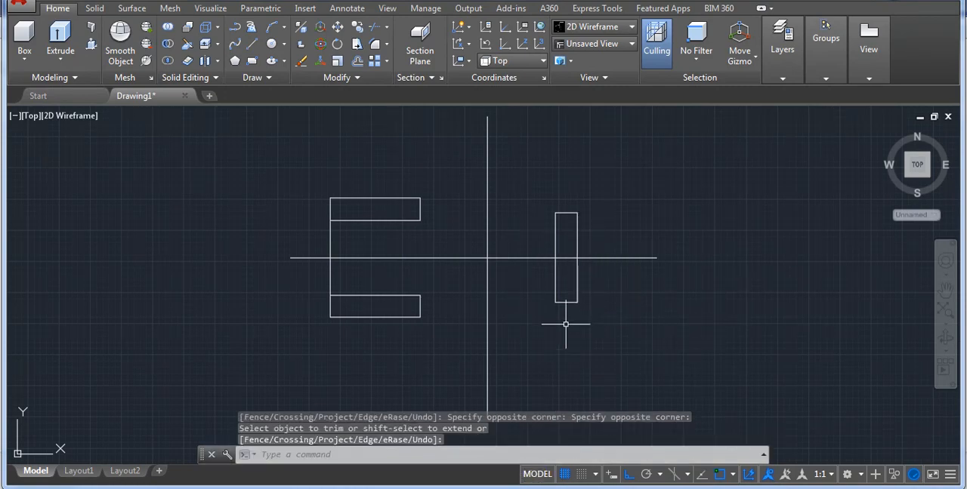
Check the hole spacing in the reference drawing and offset the horizontal centre line 34 units both above and below.
{"action": "left_click", "coordinate": [555, 488]}
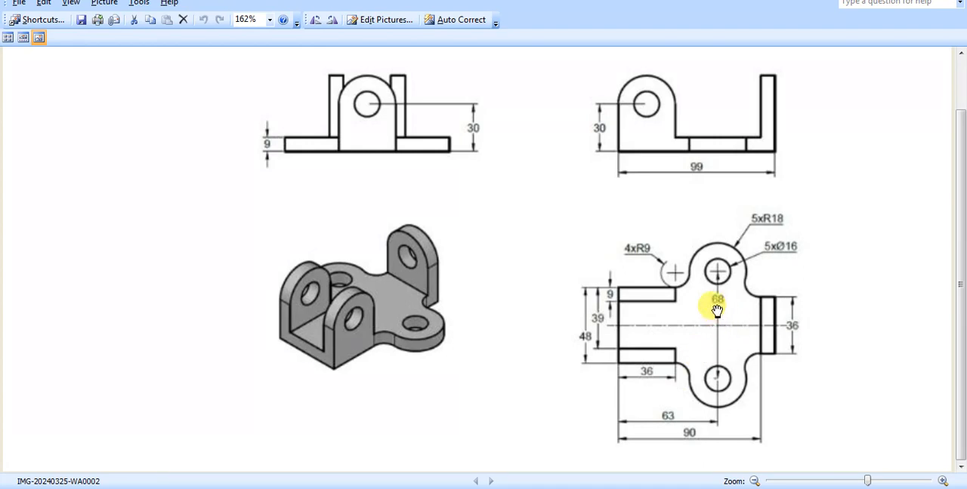
{"action": "left_click", "coordinate": [453, 488]}
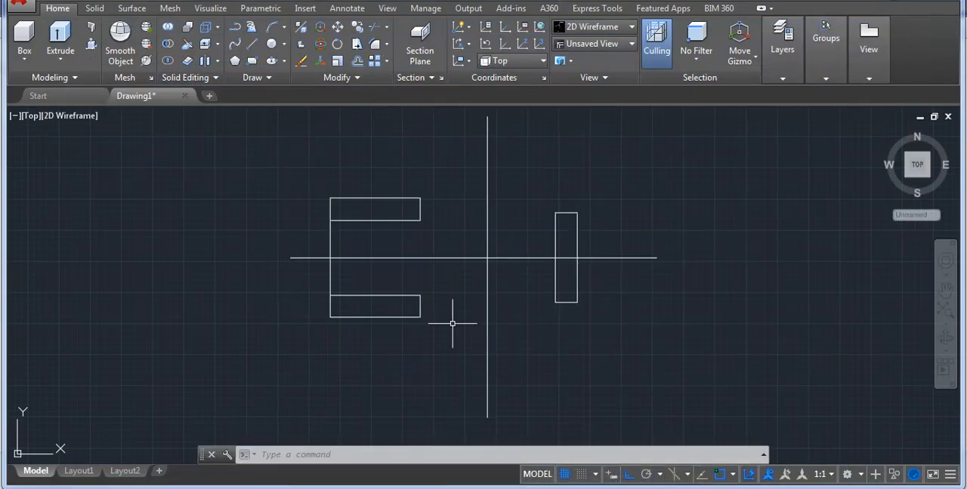
{"action": "type", "text": "o"}
{"action": "key", "text": "Return"}
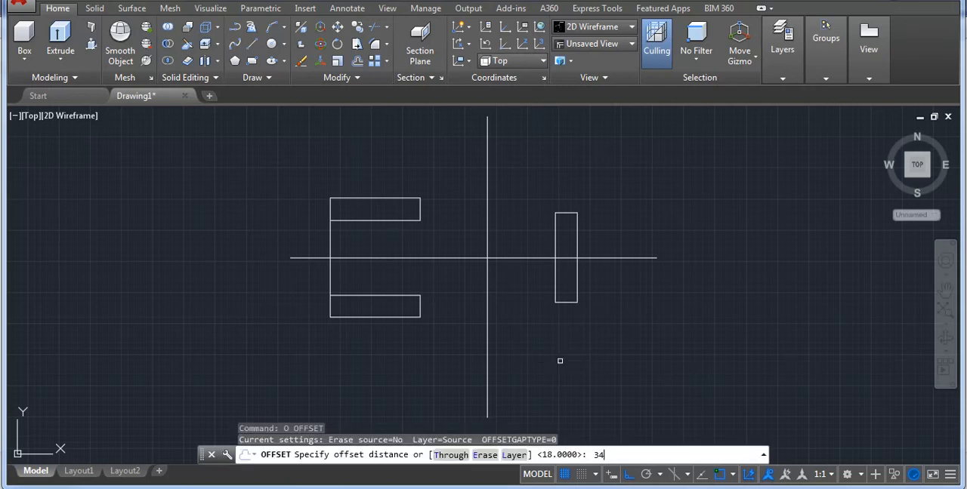
{"action": "key", "text": "Return"}
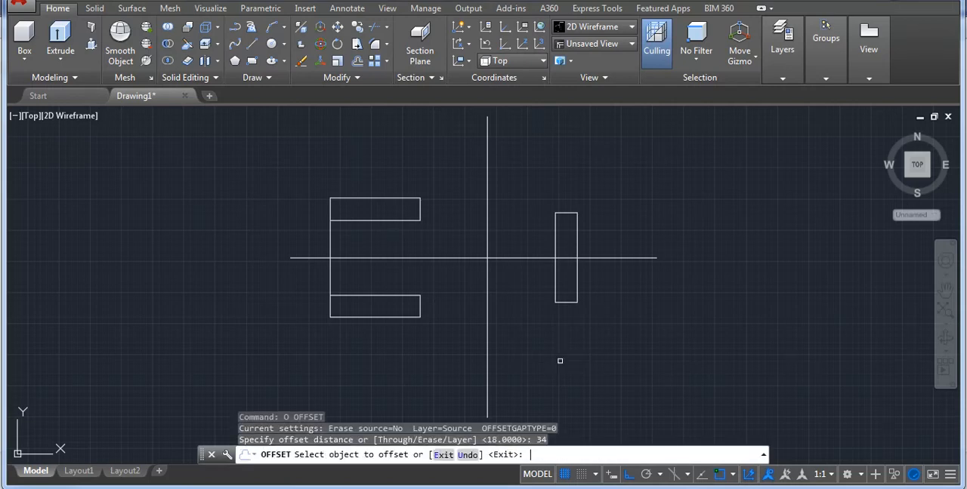
{"action": "left_click", "coordinate": [521, 259]}
{"action": "left_click", "coordinate": [519, 188]}
{"action": "left_click", "coordinate": [529, 259]}
{"action": "left_click", "coordinate": [525, 277]}
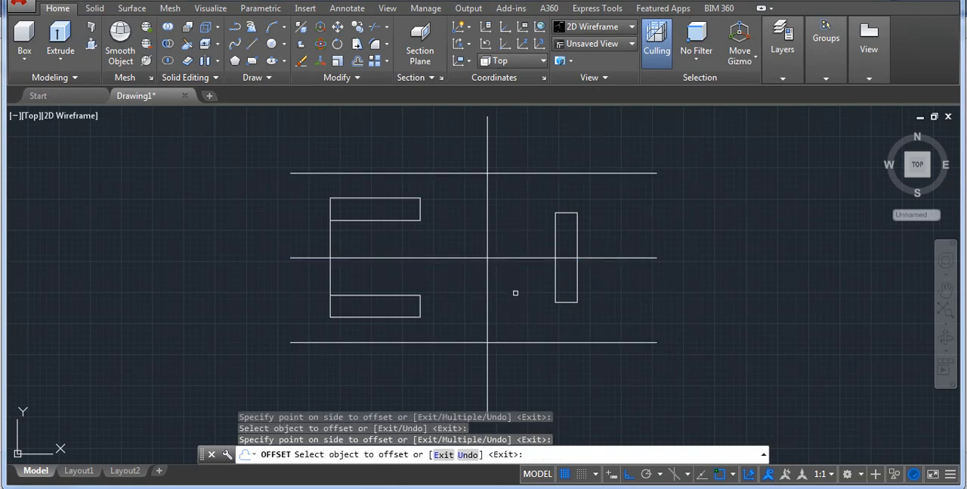
{"action": "key", "text": "Return"}
Draw a 16-unit diameter circle where the upper offset line crosses the vertical centre line.
{"action": "middle_click_drag", "start_coordinate": [531, 228], "coordinate": [481, 251]}
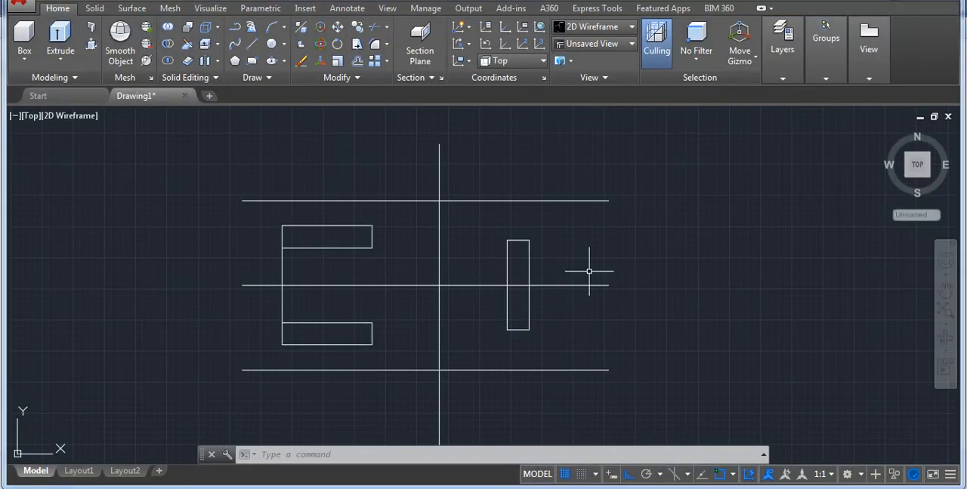
{"action": "type", "text": "c"}
{"action": "key", "text": "Return"}
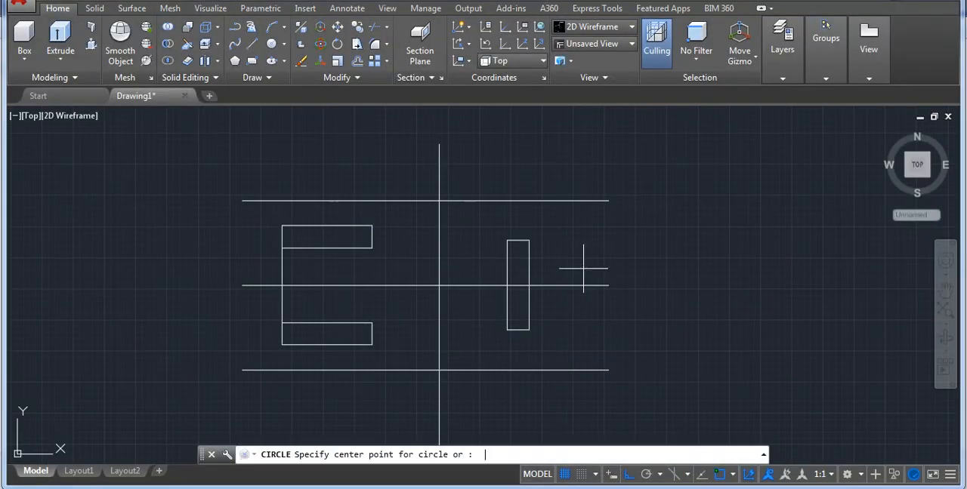
{"action": "scroll", "coordinate": [430, 180], "scroll_direction": "up", "scroll_amount": 4}
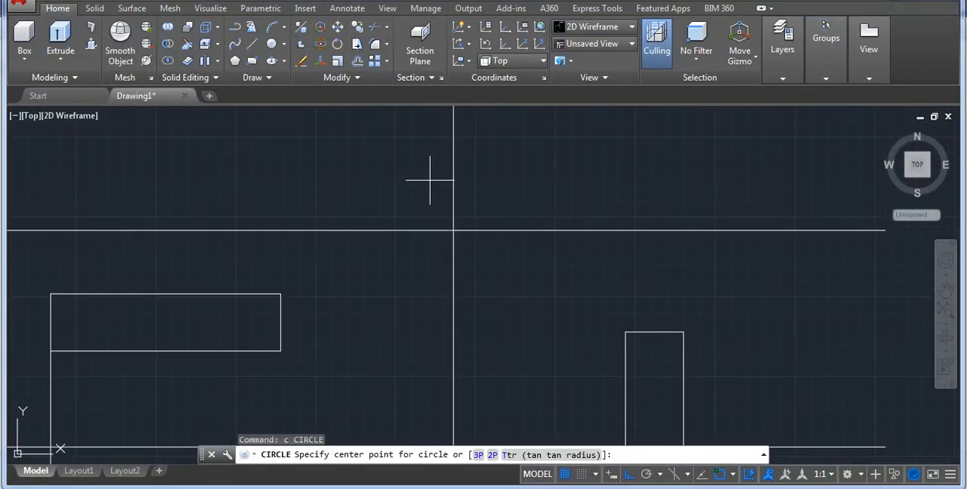
{"action": "left_click", "coordinate": [453, 230]}
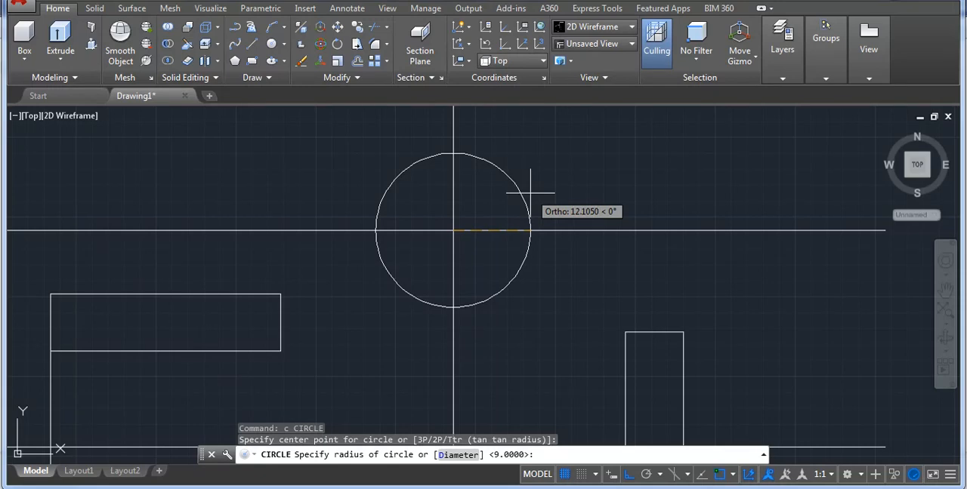
{"action": "type", "text": "d"}
{"action": "key", "text": "Return"}
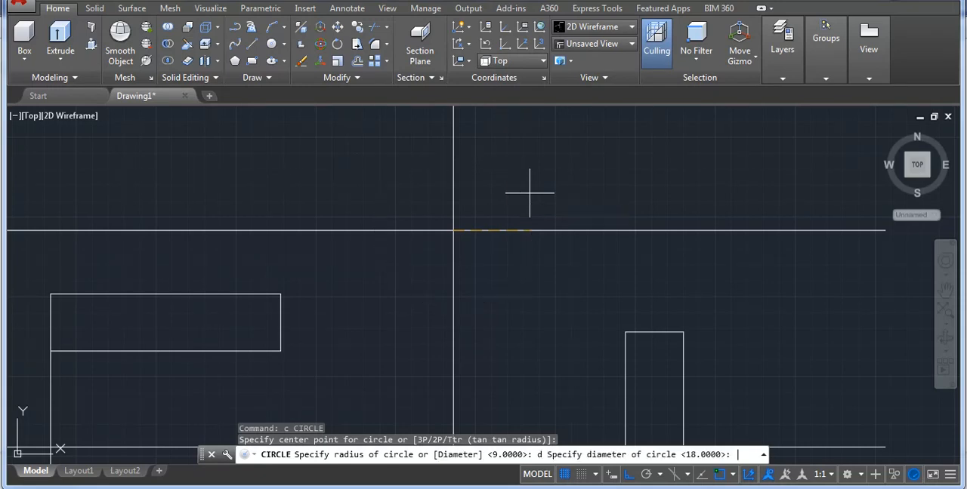
{"action": "type", "text": "16"}
{"action": "key", "text": "Return"}
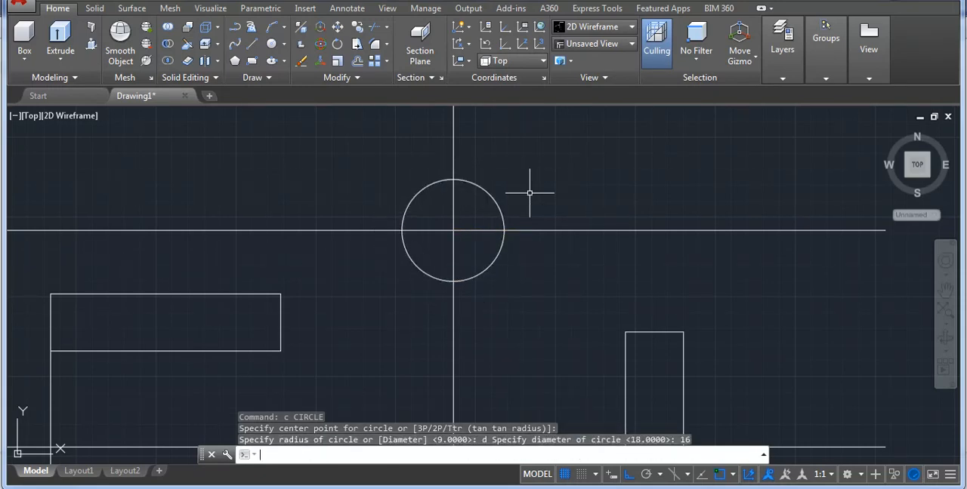
Draw a matching 16-unit diameter circle where the lower offset line crosses the vertical centre line.
{"action": "scroll", "coordinate": [484, 204], "scroll_direction": "down", "scroll_amount": 4}
{"action": "key", "text": "Return"}
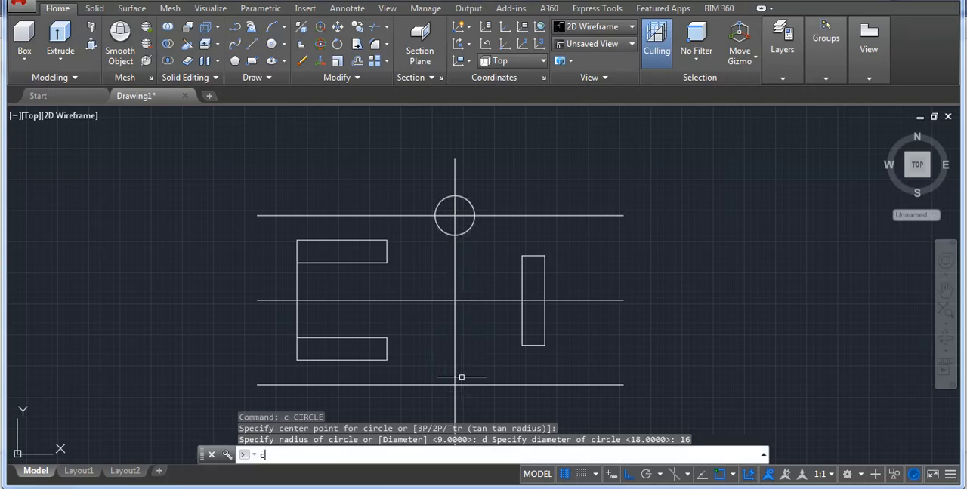
{"action": "scroll", "coordinate": [464, 367], "scroll_direction": "down", "scroll_amount": 3}
{"action": "scroll", "coordinate": [445, 327], "scroll_direction": "up", "scroll_amount": 6}
{"action": "left_click", "coordinate": [444, 314]}
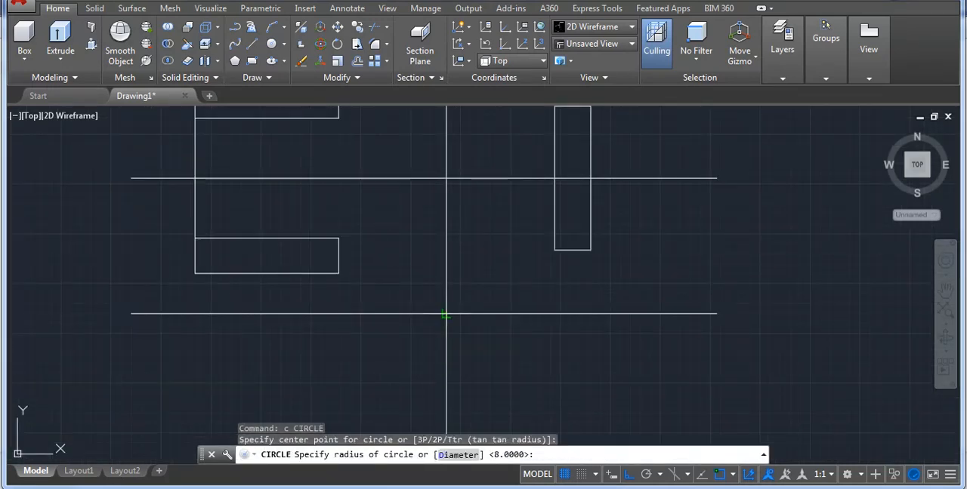
{"action": "type", "text": "d"}
{"action": "key", "text": "Return"}
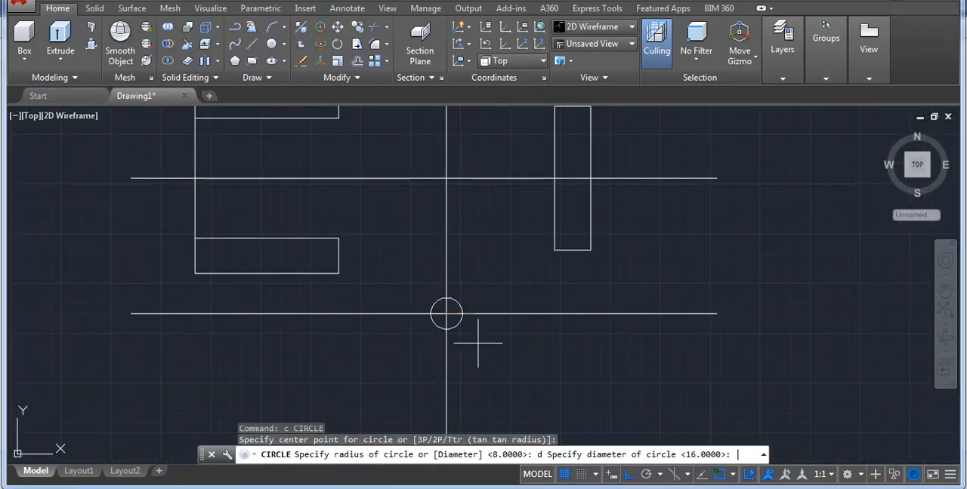
{"action": "key", "text": "Return"}
{"action": "scroll", "coordinate": [477, 343], "scroll_direction": "down", "scroll_amount": 2}
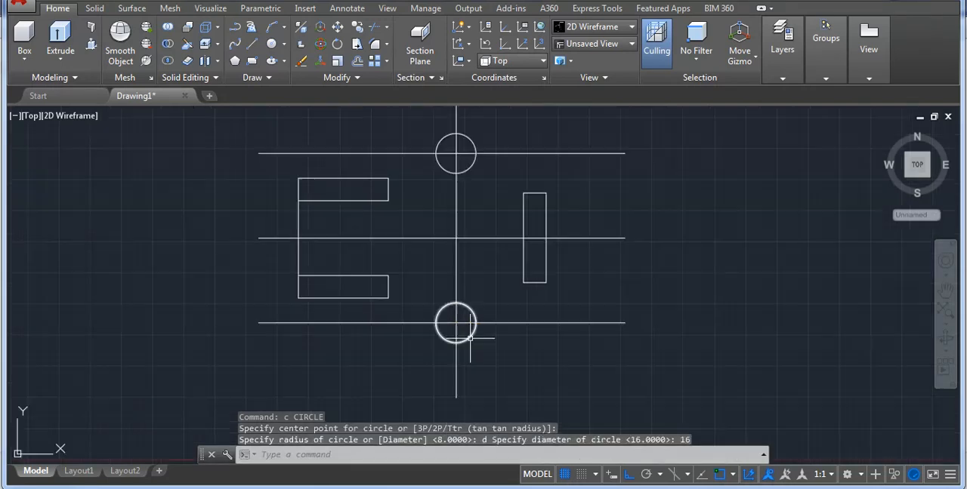
Trim the two 34-unit offset lines outside the hole circles, keeping only the segments inside the circles.
{"action": "middle_click_drag", "start_coordinate": [457, 200], "coordinate": [473, 276]}
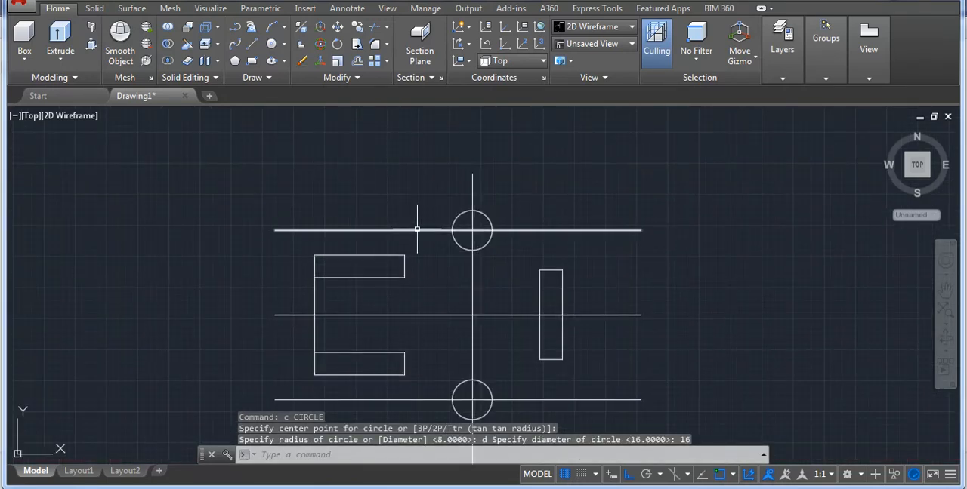
{"action": "type", "text": "TR"}
{"action": "key", "text": "Return"}
{"action": "key", "text": "Return"}
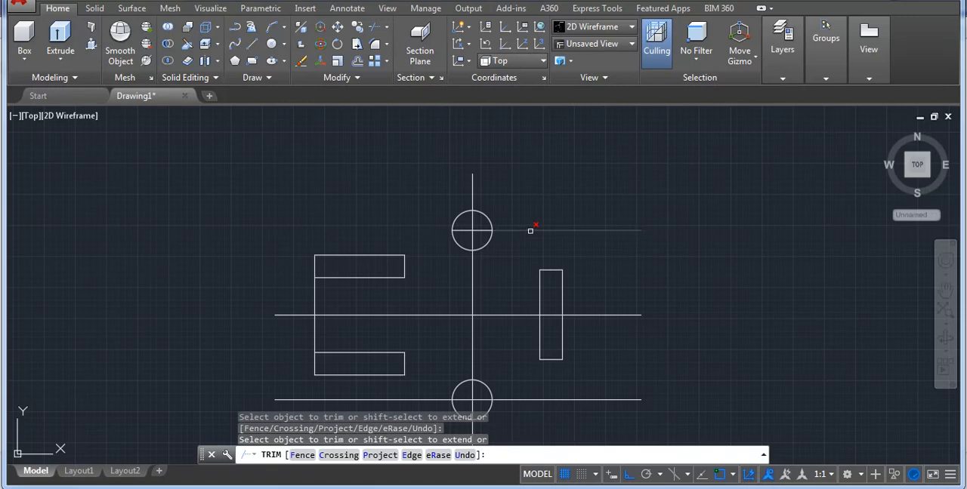
{"action": "left_click", "coordinate": [409, 394]}
{"action": "left_click", "coordinate": [417, 402]}
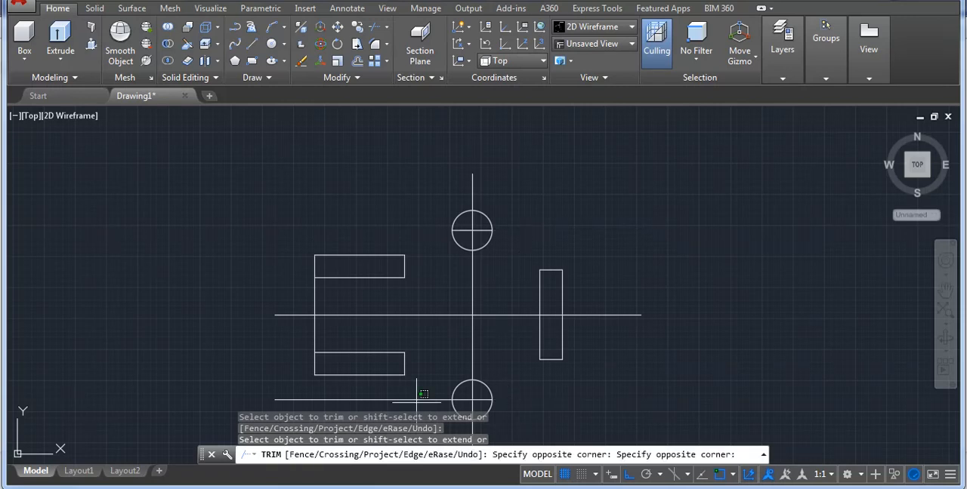
{"action": "key", "text": "Return"}
Check the outer radius in the reference drawing and draw a concentric circle of radius 18 around the upper hole.
{"action": "left_click", "coordinate": [539, 488]}
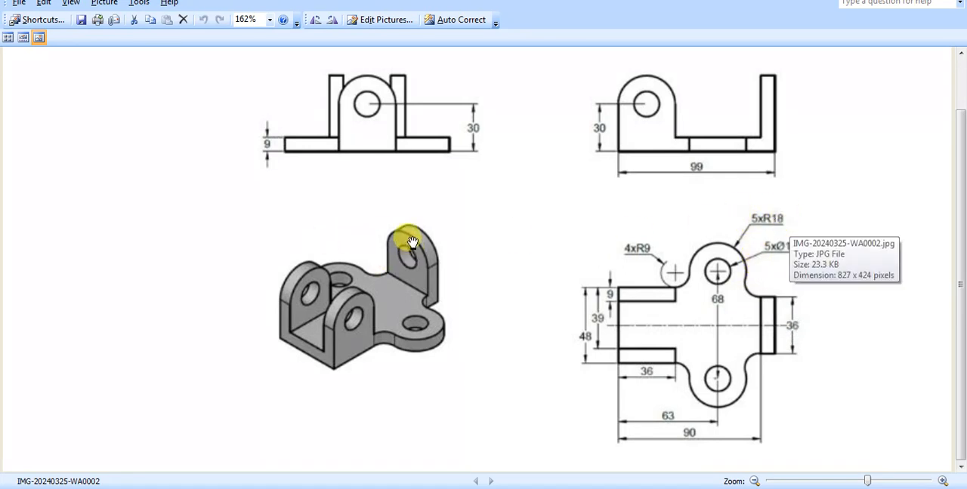
{"action": "left_click", "coordinate": [616, 487]}
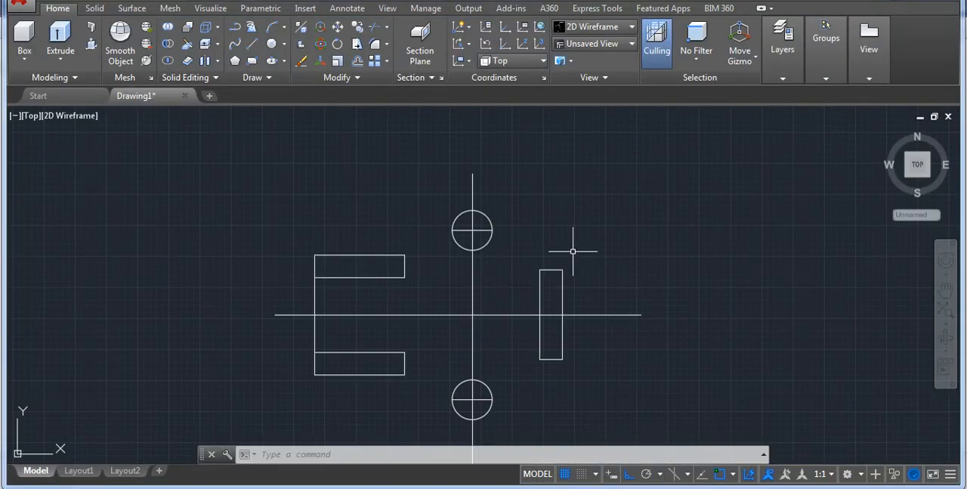
{"action": "type", "text": "c"}
{"action": "key", "text": "Return"}
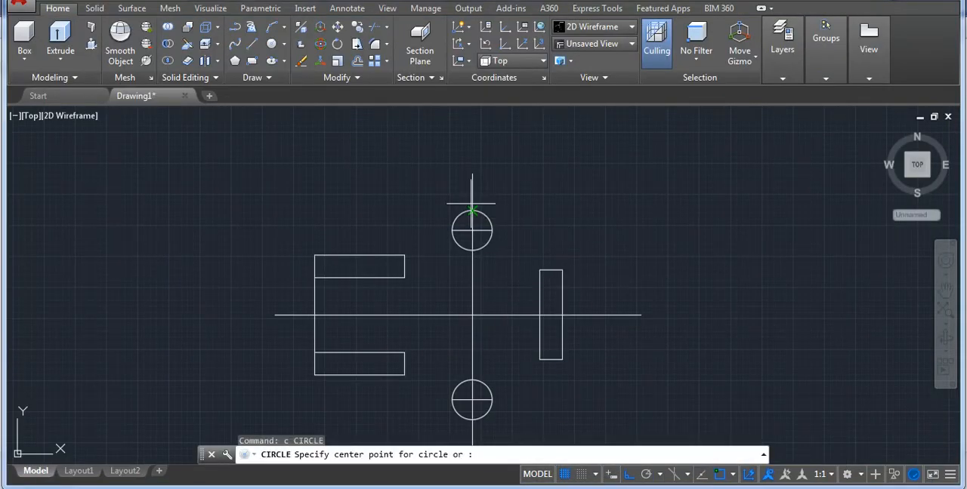
{"action": "scroll", "coordinate": [460, 222], "scroll_direction": "up", "scroll_amount": 4}
{"action": "left_click", "coordinate": [510, 255]}
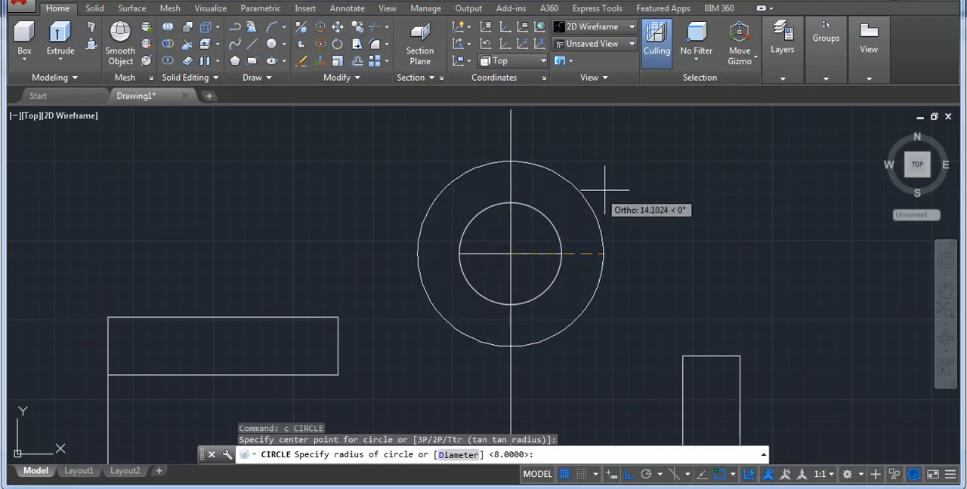
{"action": "type", "text": "1"}
{"action": "key", "text": "Return"}
{"action": "scroll", "coordinate": [494, 189], "scroll_direction": "down", "scroll_amount": 4}
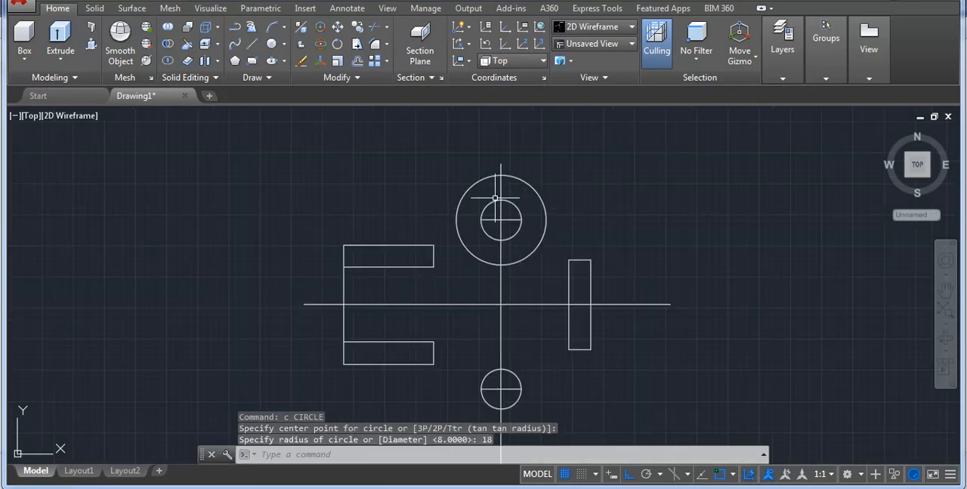
Draw a concentric circle of radius 18 around the lower hole.
{"action": "key", "text": "Return"}
{"action": "scroll", "coordinate": [501, 392], "scroll_direction": "up", "scroll_amount": 2}
{"action": "left_click", "coordinate": [501, 390]}
{"action": "scroll", "coordinate": [491, 355], "scroll_direction": "down", "scroll_amount": 4}
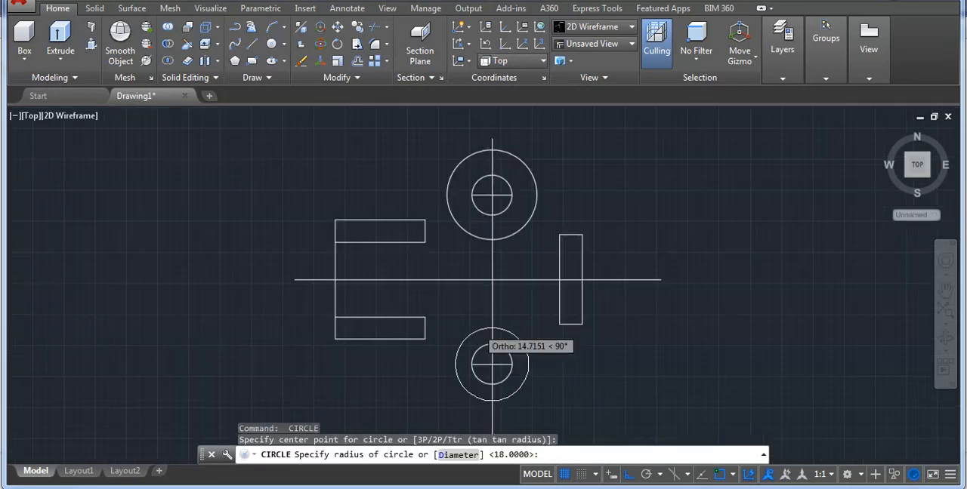
{"action": "type", "text": "18"}
{"action": "key", "text": "Return"}
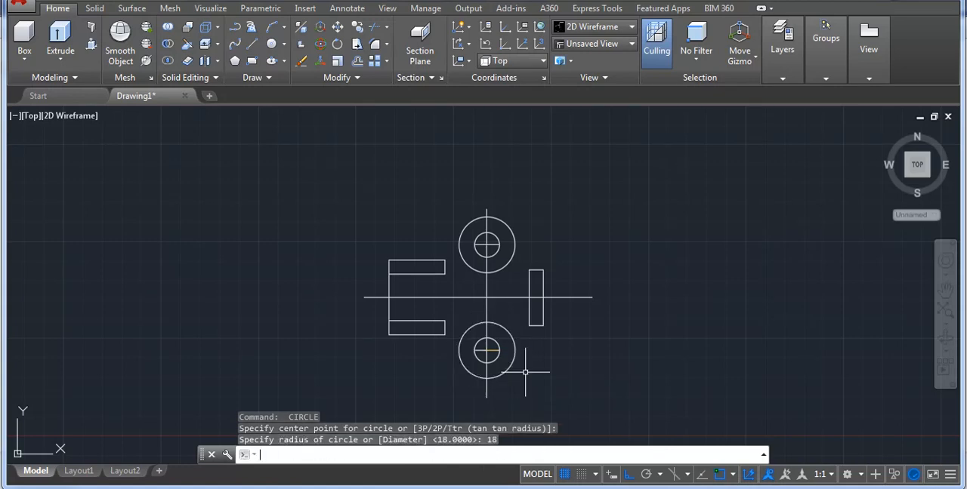
Extend both ends of the lower hole's horizontal centre line to the surrounding radius 18 circle.
{"action": "scroll", "coordinate": [521, 372], "scroll_direction": "up", "scroll_amount": 3}
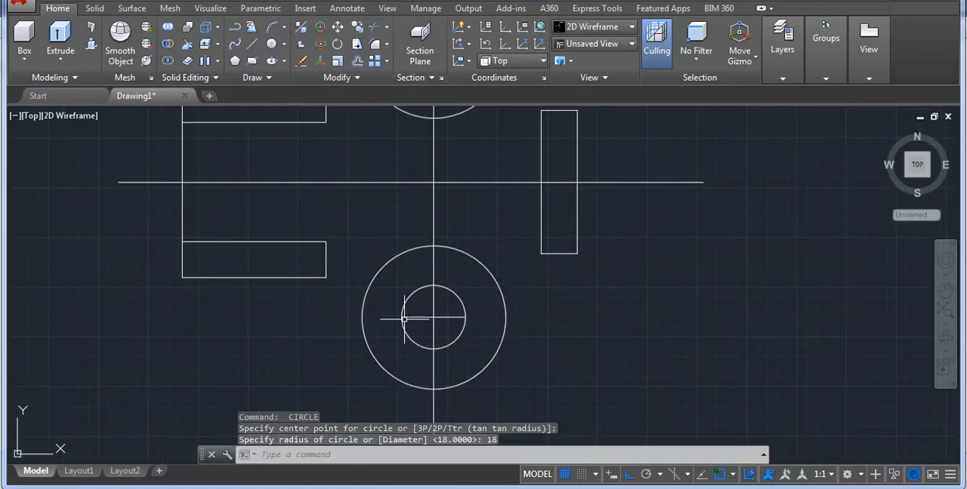
{"action": "type", "text": "ex"}
{"action": "key", "text": "Return"}
{"action": "key", "text": "Return"}
{"action": "left_click", "coordinate": [453, 318]}
{"action": "left_click", "coordinate": [400, 310]}
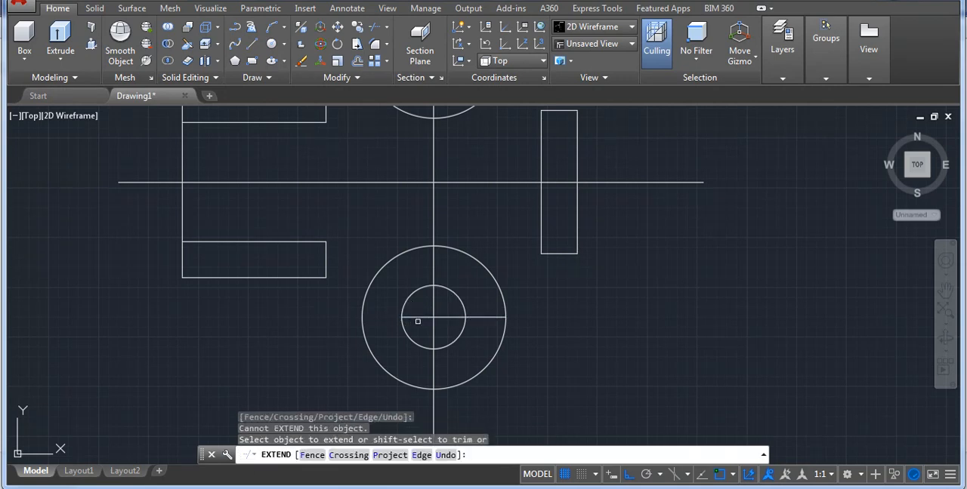
{"action": "left_click", "coordinate": [418, 322]}
{"action": "left_click", "coordinate": [416, 316]}
{"action": "left_click", "coordinate": [412, 323]}
Extend both ends of the upper hole's horizontal centre line to the surrounding radius 18 circle.
{"action": "scroll", "coordinate": [412, 327], "scroll_direction": "down", "scroll_amount": 4}
{"action": "scroll", "coordinate": [427, 233], "scroll_direction": "up", "scroll_amount": 4}
{"action": "left_click", "coordinate": [410, 203]}
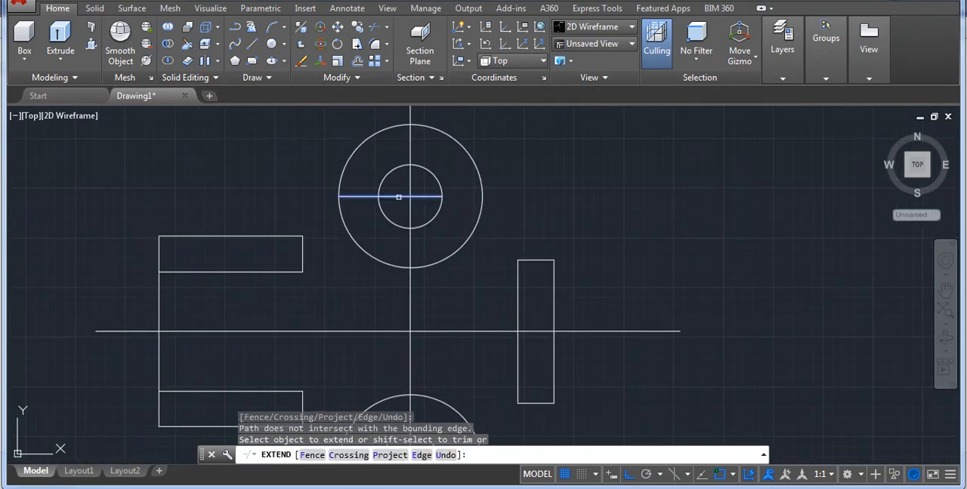
{"action": "left_click", "coordinate": [398, 197]}
{"action": "left_click", "coordinate": [435, 196]}
{"action": "key", "text": "Return"}
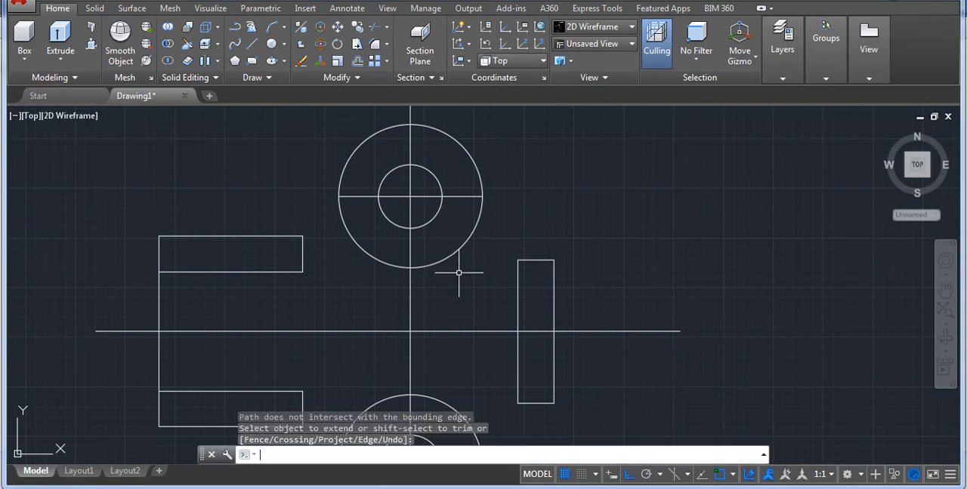
Trim the inner halves of both radius 18 circles, keeping only the semicircles facing away from the bracket's centre.
{"action": "key", "text": "Return"}
{"action": "key", "text": "Return"}
{"action": "left_click", "coordinate": [458, 263]}
{"action": "left_click", "coordinate": [444, 237]}
{"action": "left_click", "coordinate": [382, 241]}
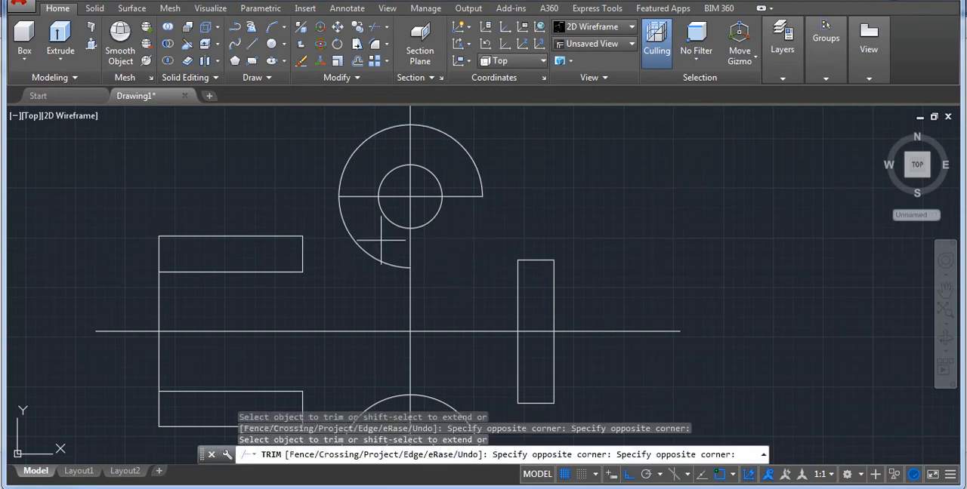
{"action": "left_click", "coordinate": [362, 256]}
{"action": "scroll", "coordinate": [410, 239], "scroll_direction": "down", "scroll_amount": 2}
{"action": "scroll", "coordinate": [446, 355], "scroll_direction": "up", "scroll_amount": 4}
{"action": "scroll", "coordinate": [408, 340], "scroll_direction": "down", "scroll_amount": 2}
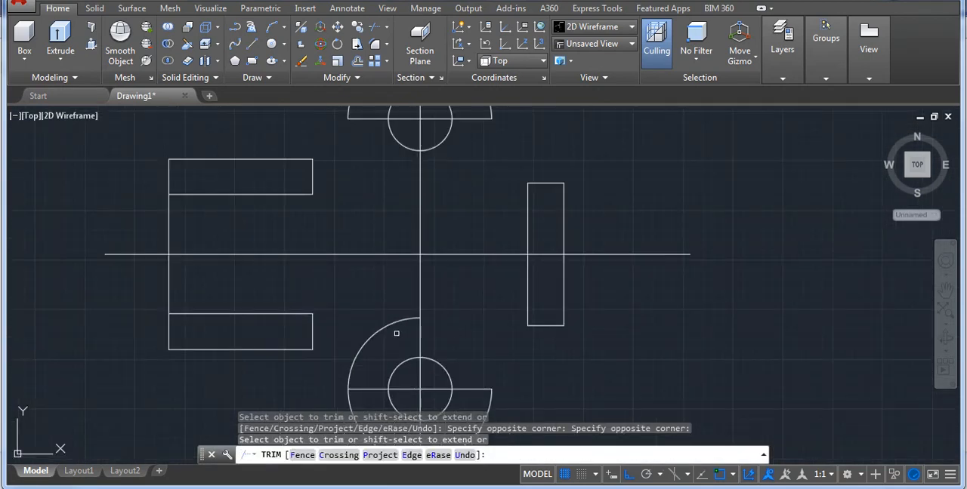
{"action": "key", "text": "Return"}
{"action": "scroll", "coordinate": [481, 305], "scroll_direction": "down", "scroll_amount": 4}
{"action": "middle_click_drag", "start_coordinate": [446, 315], "coordinate": [473, 346]}
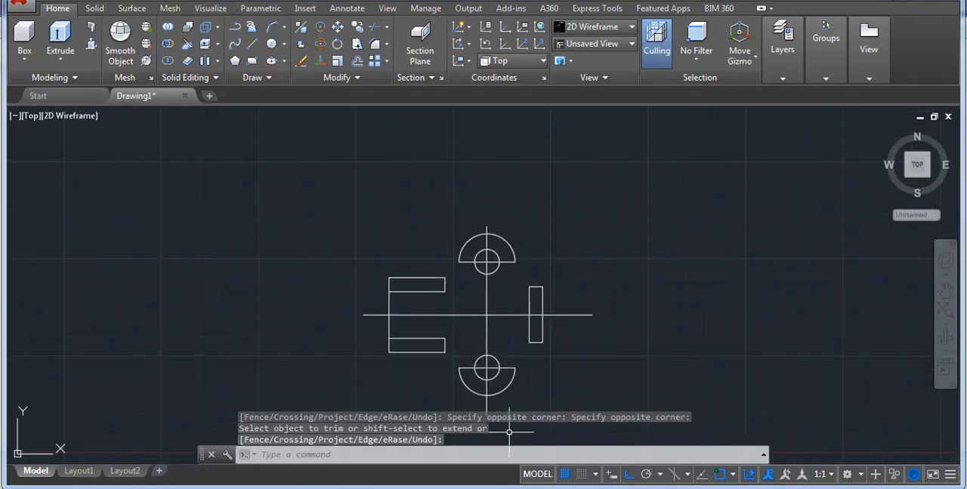
Examine the reference drawing's plan view for the radius of the arcs joining the round lugs to the rectangular ends.
{"action": "left_click", "coordinate": [529, 488]}
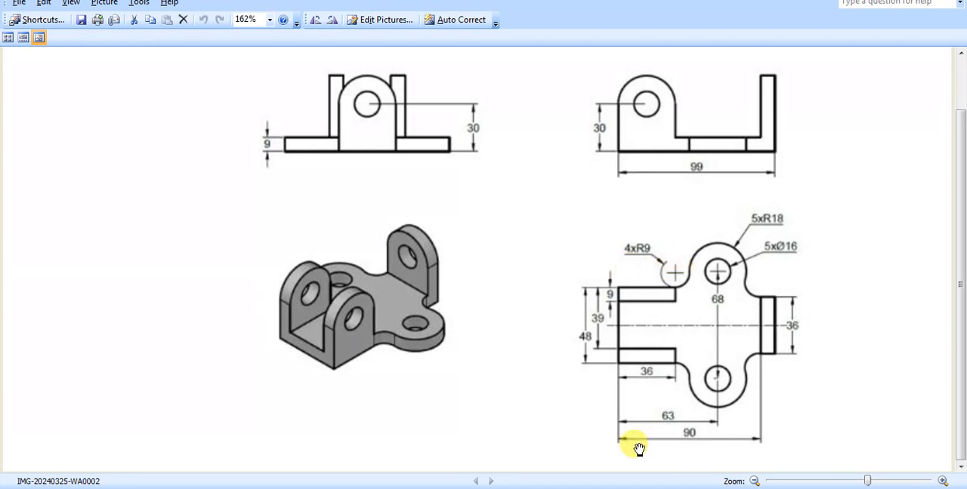
{"action": "key", "text": "alt+Tab"}
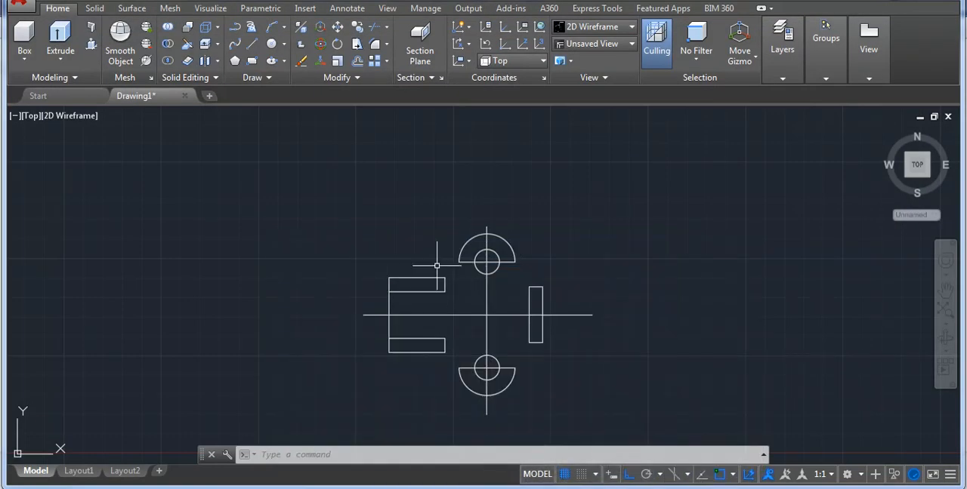
{"action": "scroll", "coordinate": [438, 266], "scroll_direction": "up", "scroll_amount": 5}
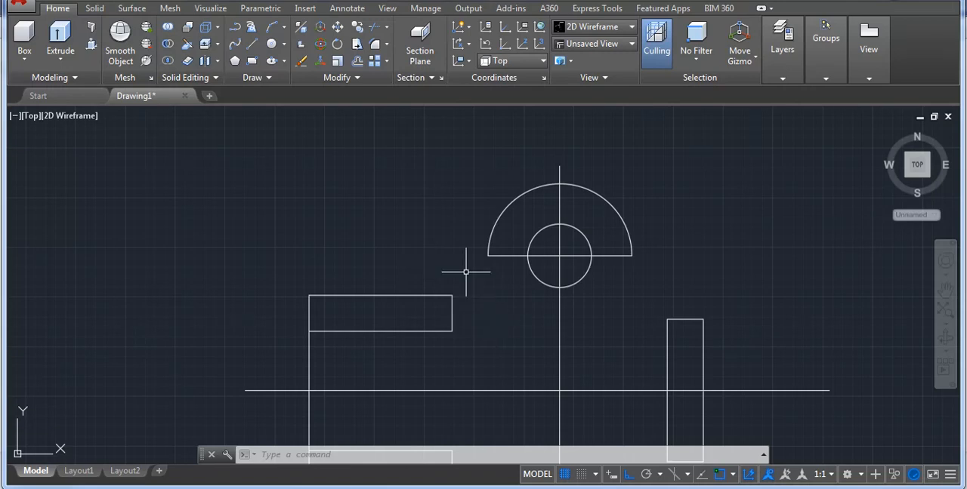
{"action": "left_click", "coordinate": [283, 27]}
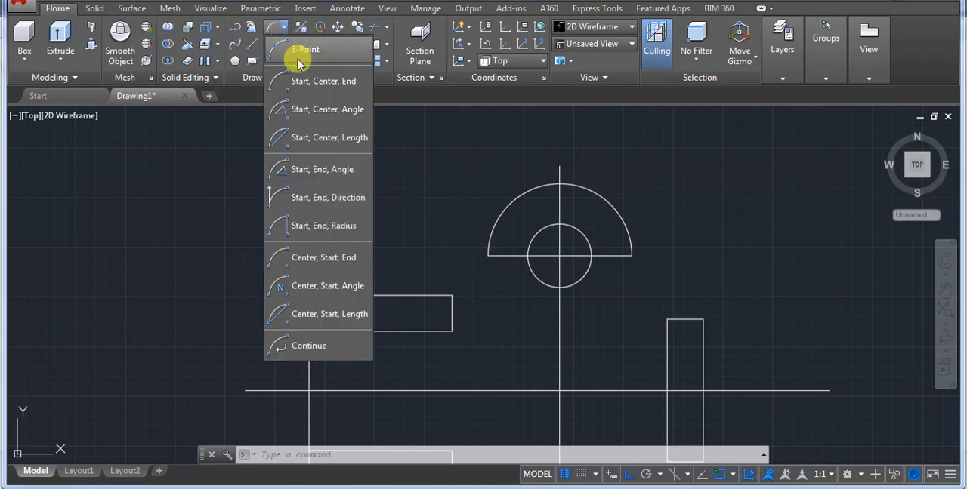
{"action": "left_click", "coordinate": [529, 488]}
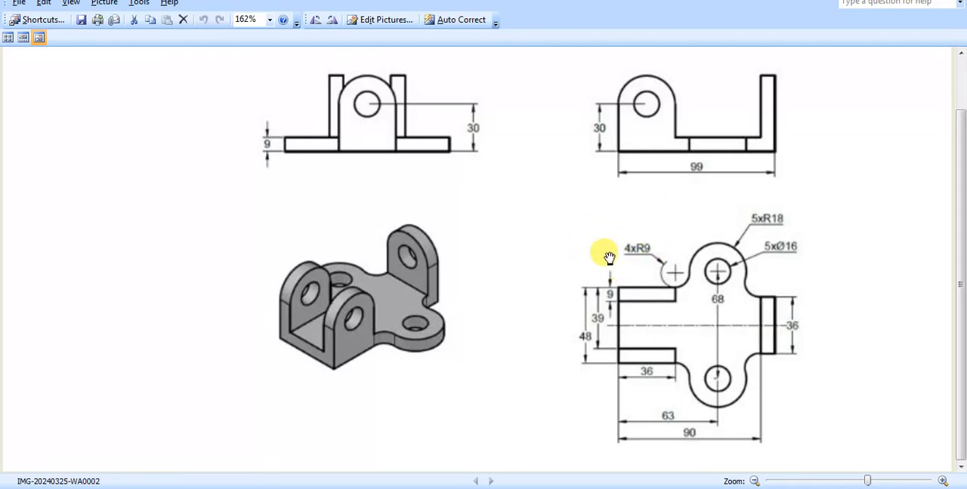
{"action": "left_click", "coordinate": [550, 487]}
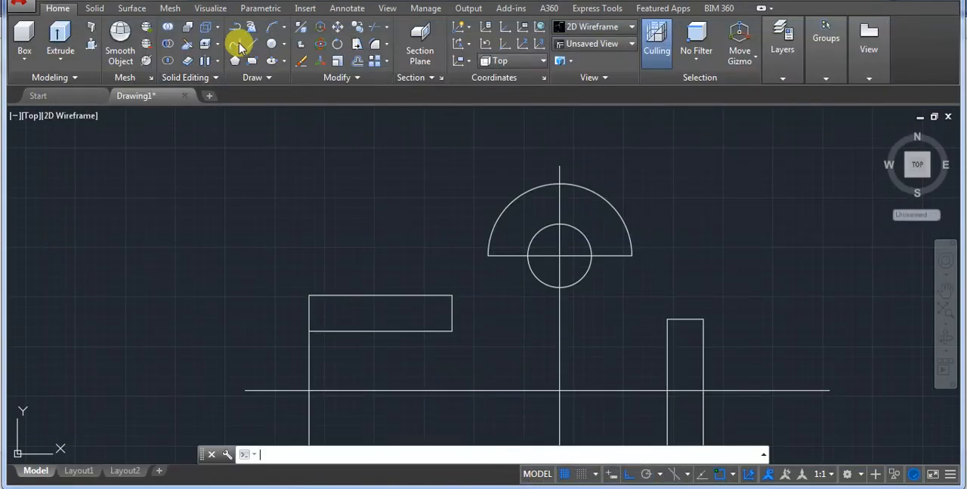
Draw a start-end-radius arc of radius 9 from the upper-left rectangle's top-right corner to the upper semicircle's left end.
{"action": "left_click", "coordinate": [282, 30]}
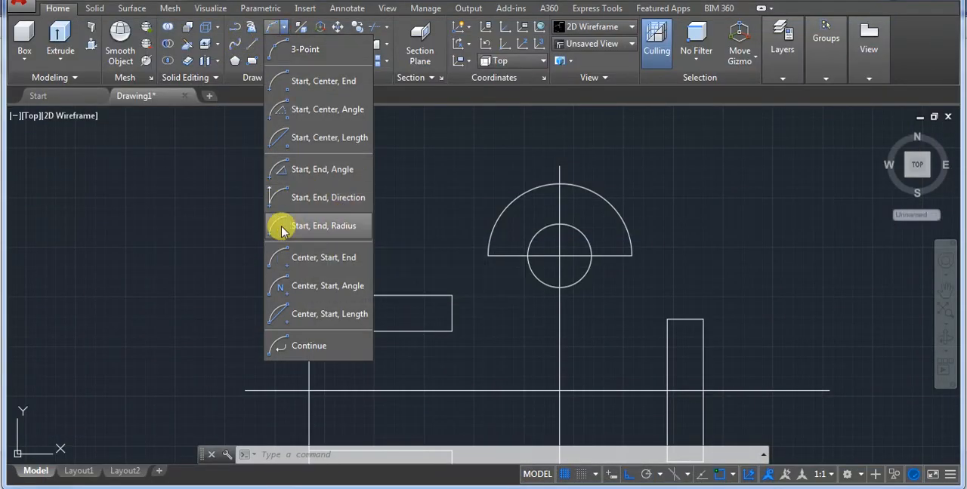
{"action": "left_click", "coordinate": [314, 227]}
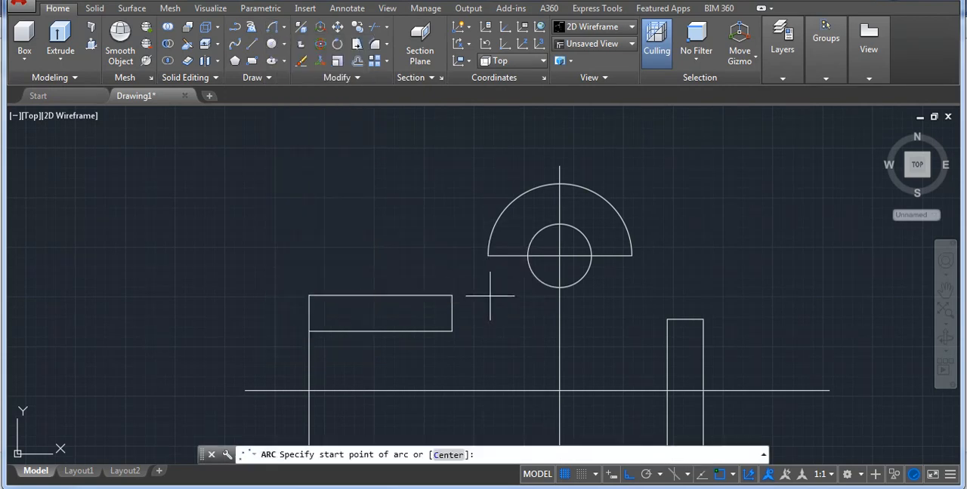
{"action": "left_click", "coordinate": [452, 296]}
{"action": "scroll", "coordinate": [451, 295], "scroll_direction": "up", "scroll_amount": 6}
{"action": "left_click", "coordinate": [587, 136]}
{"action": "scroll", "coordinate": [587, 137], "scroll_direction": "down", "scroll_amount": 2}
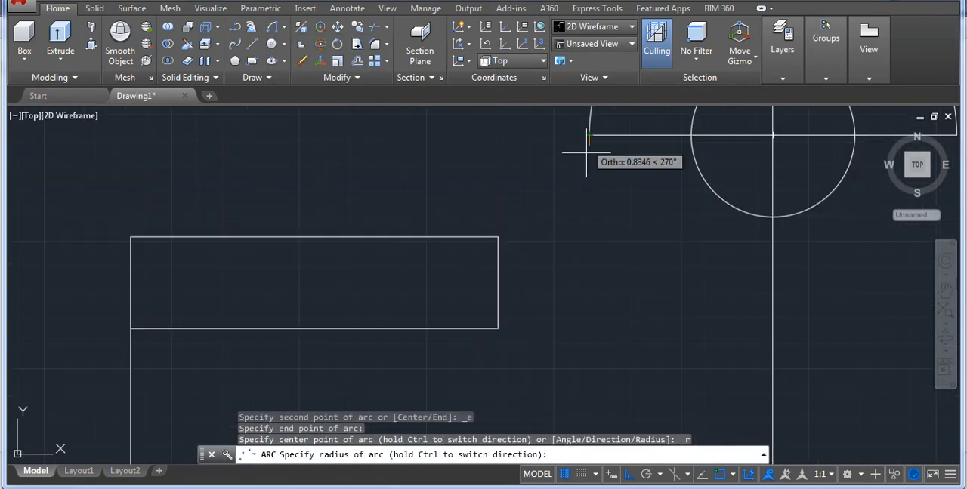
{"action": "type", "text": "9"}
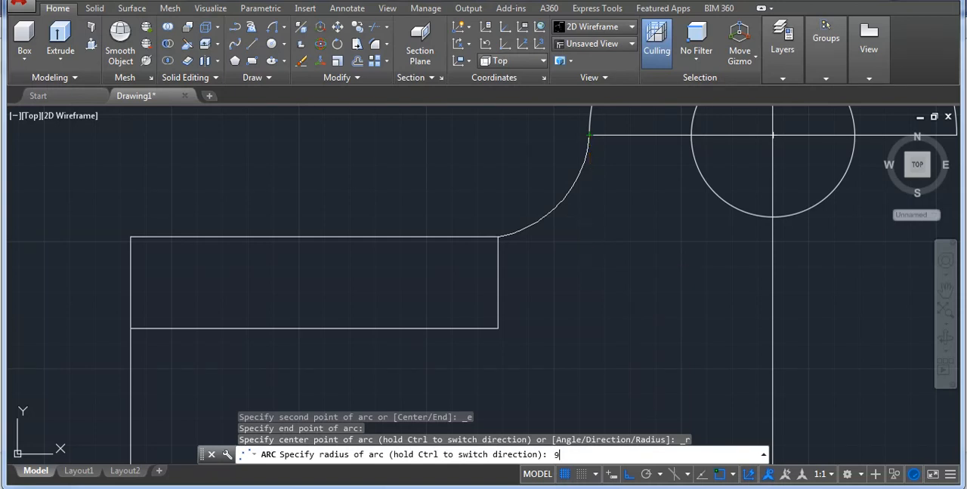
{"action": "key", "text": "Return"}
{"action": "scroll", "coordinate": [587, 243], "scroll_direction": "down", "scroll_amount": 3}
{"action": "scroll", "coordinate": [464, 216], "scroll_direction": "up", "scroll_amount": 2}
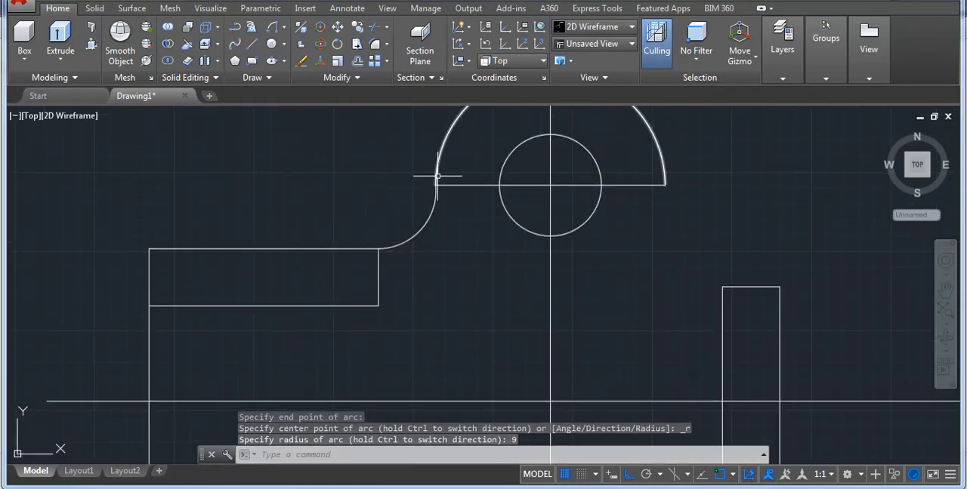
{"action": "middle_click_drag", "start_coordinate": [672, 248], "coordinate": [602, 272]}
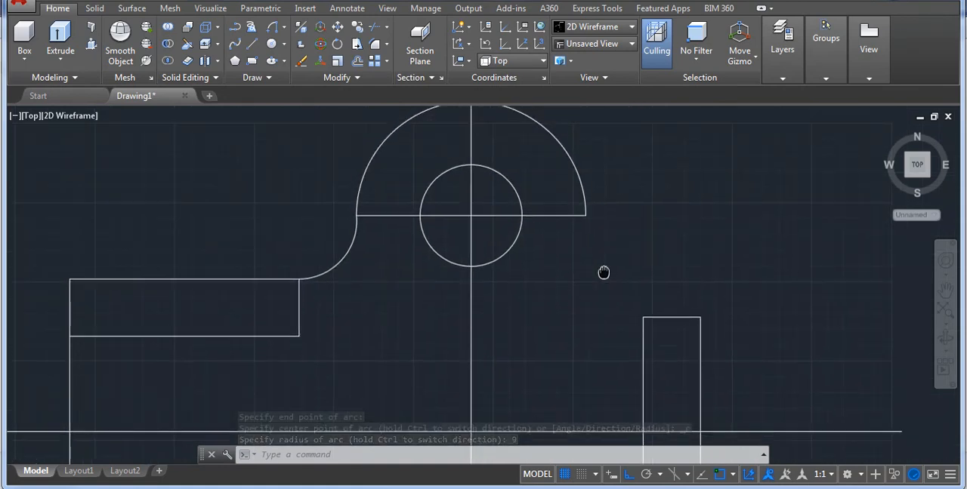
{"action": "left_click", "coordinate": [609, 488]}
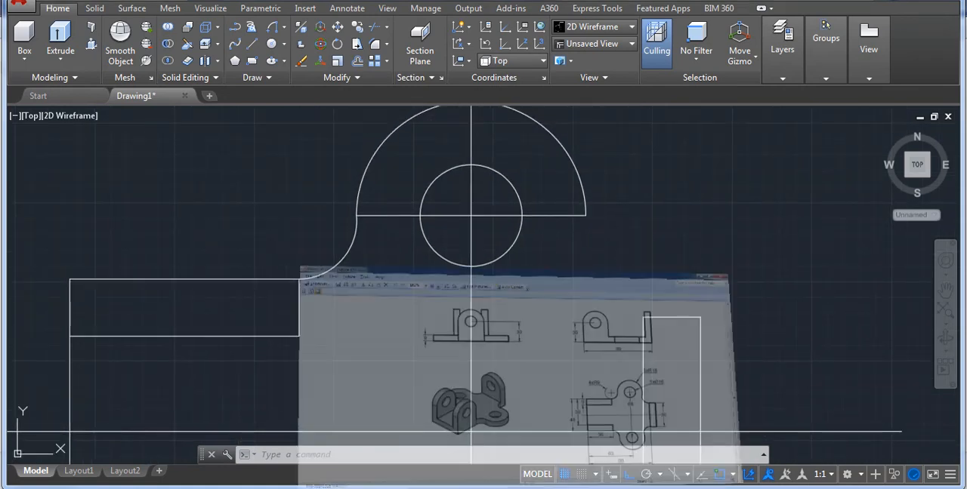
{"action": "left_click", "coordinate": [608, 488]}
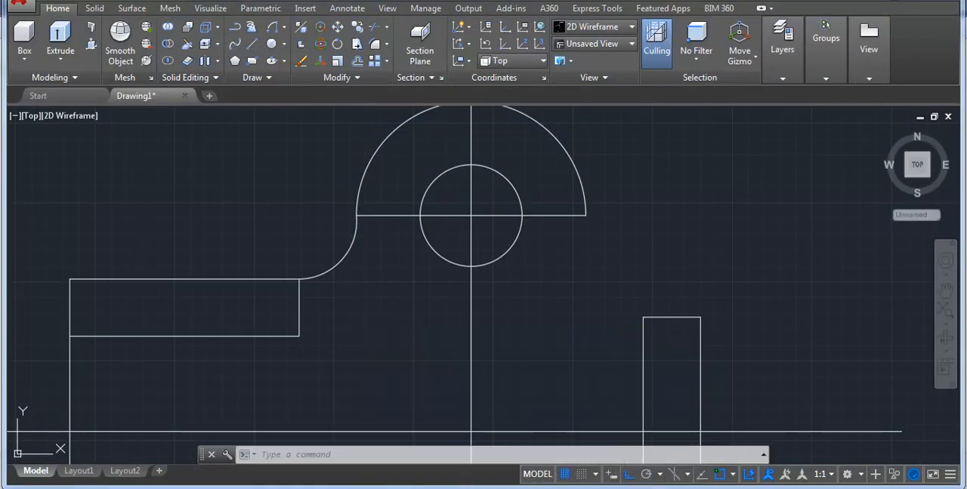
{"action": "left_click", "coordinate": [286, 31]}
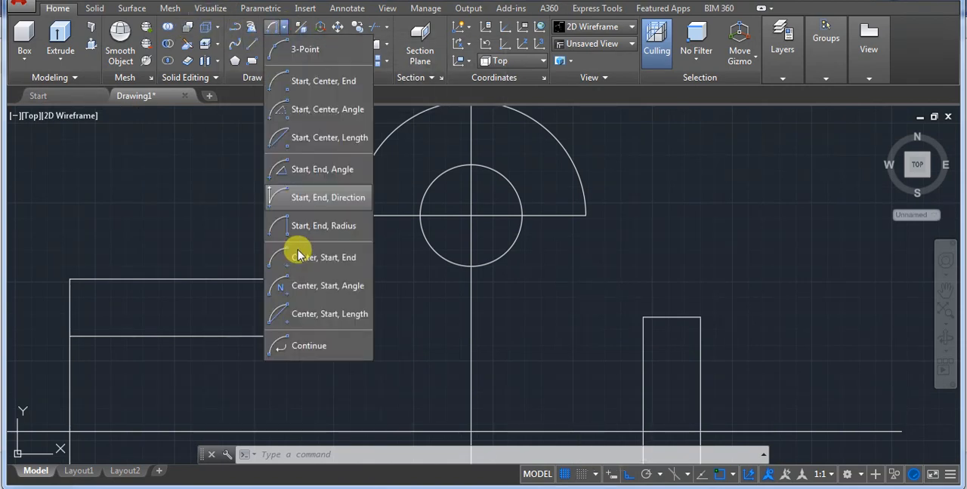
{"action": "left_click", "coordinate": [299, 256]}
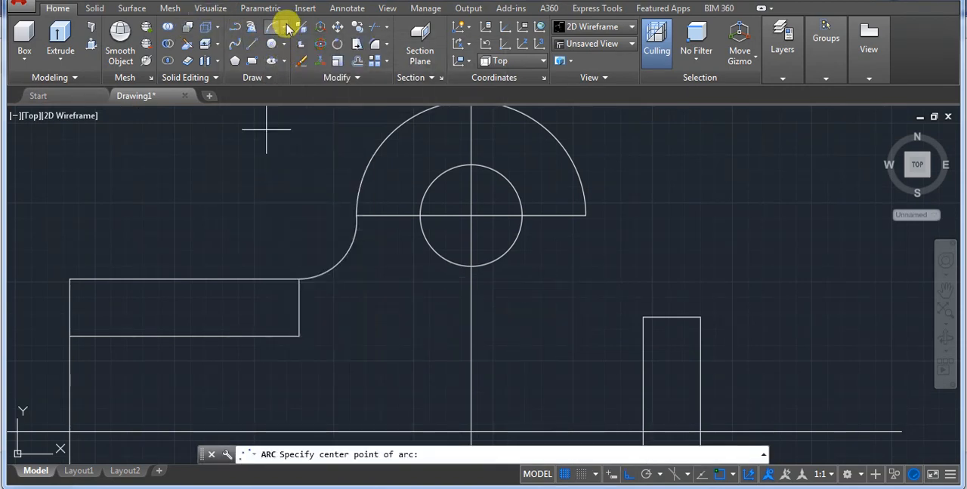
{"action": "left_click", "coordinate": [284, 27]}
{"action": "left_click", "coordinate": [302, 229]}
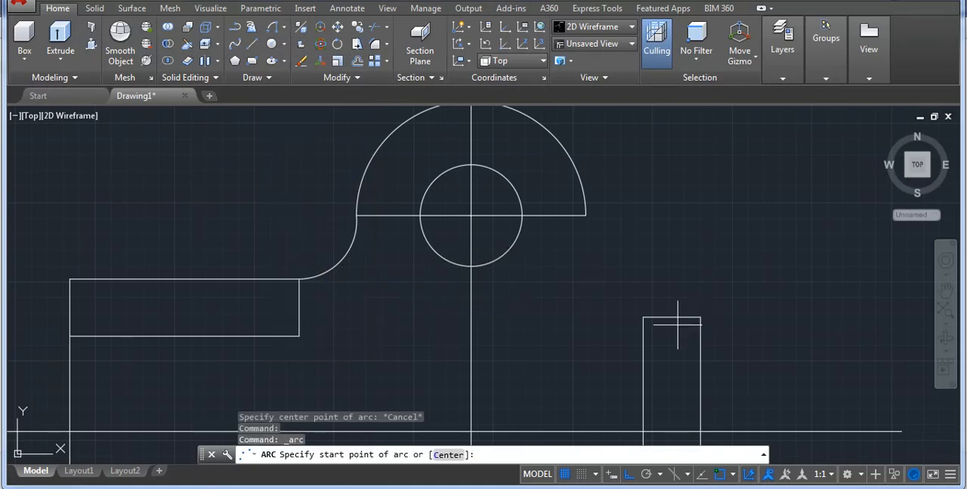
{"action": "left_click", "coordinate": [642, 318]}
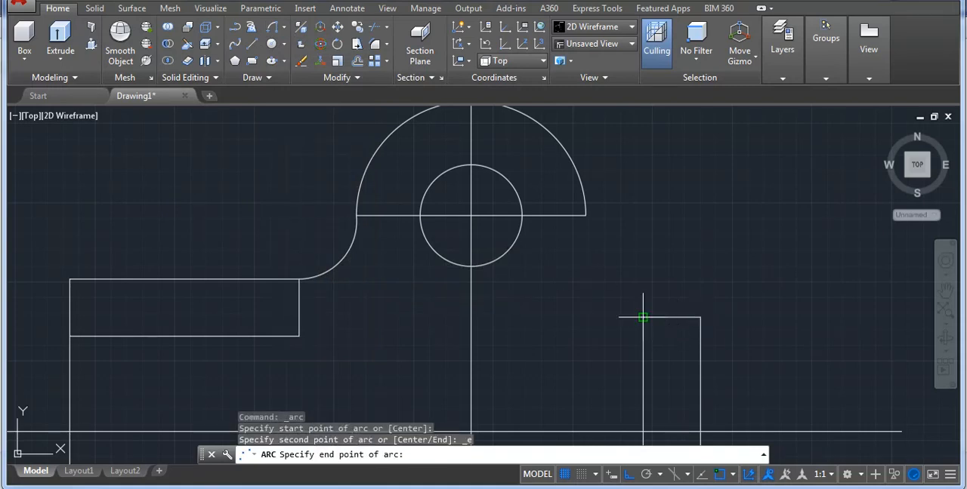
{"action": "left_click", "coordinate": [586, 216]}
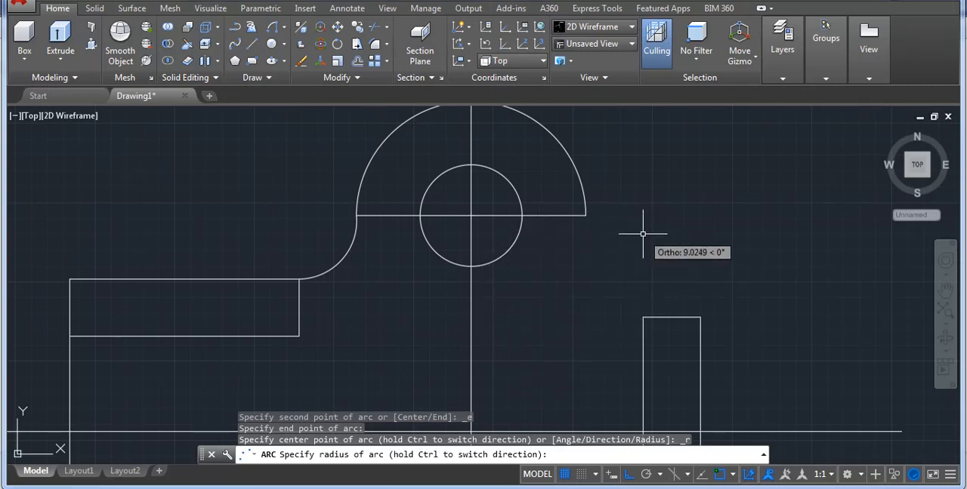
{"action": "key", "text": "Escape"}
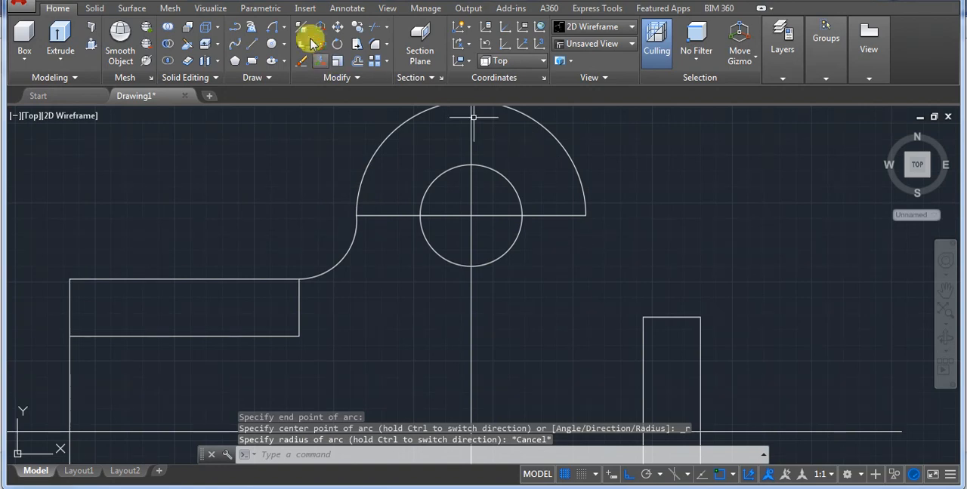
Try to draw a radius 9 arc from the upper semicircle's right end to the right rectangle's top-left corner.
{"action": "left_click", "coordinate": [271, 30]}
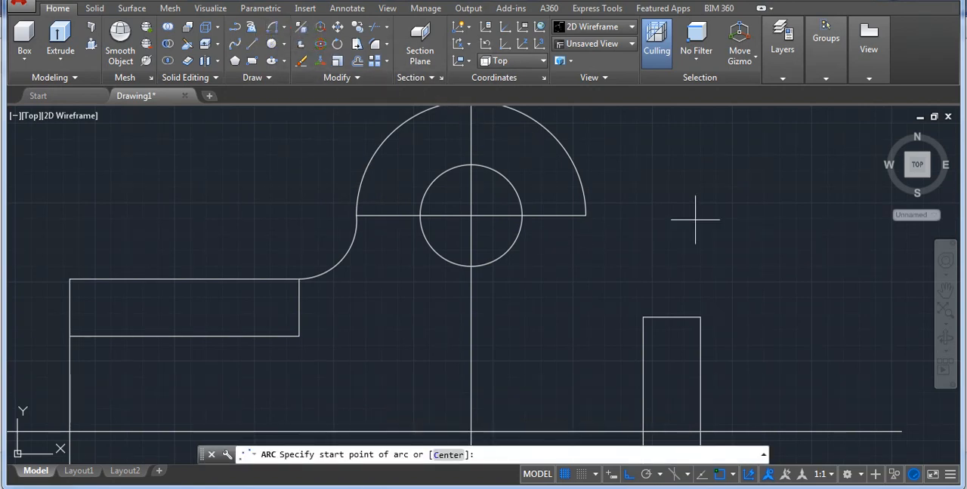
{"action": "left_click", "coordinate": [586, 216]}
{"action": "left_click", "coordinate": [642, 317]}
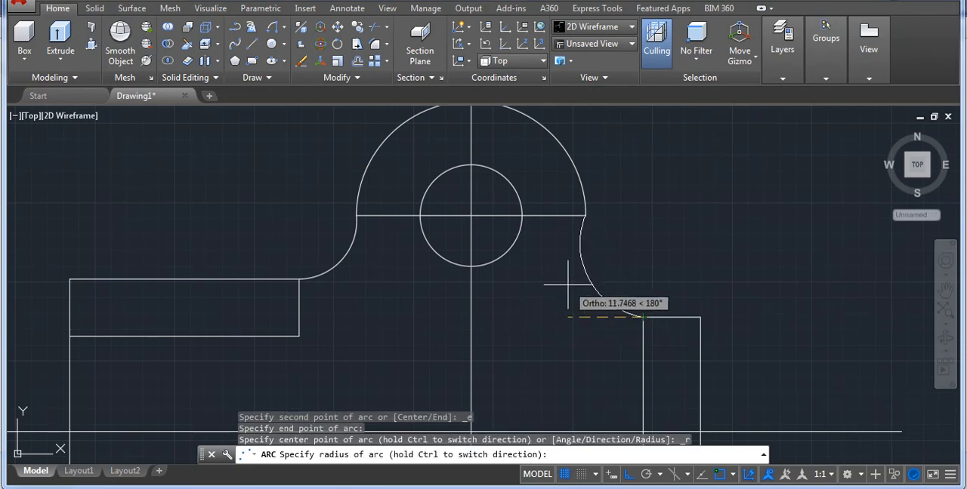
{"action": "type", "text": "9"}
{"action": "key", "text": "Return"}
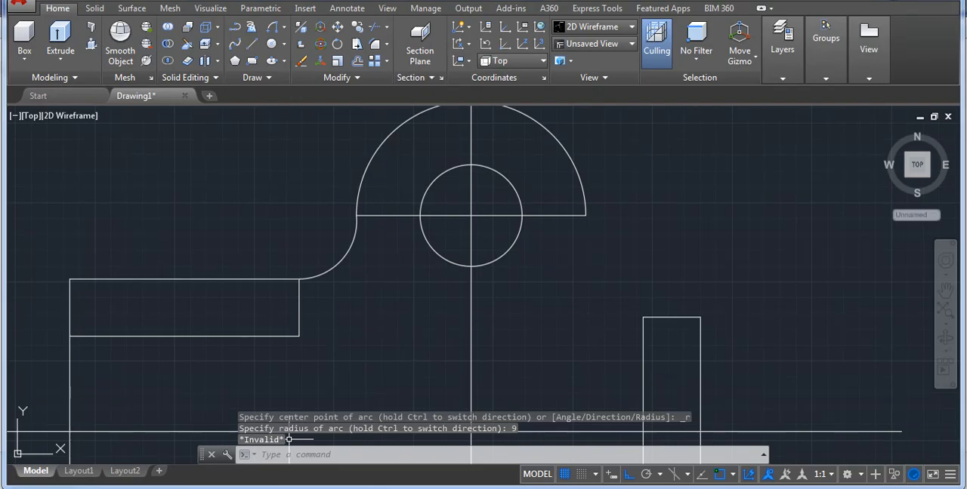
Recheck the plan view in the reference drawing and retry the radius 9 arc between the upper semicircle and the right rectangle.
{"action": "left_click", "coordinate": [545, 488]}
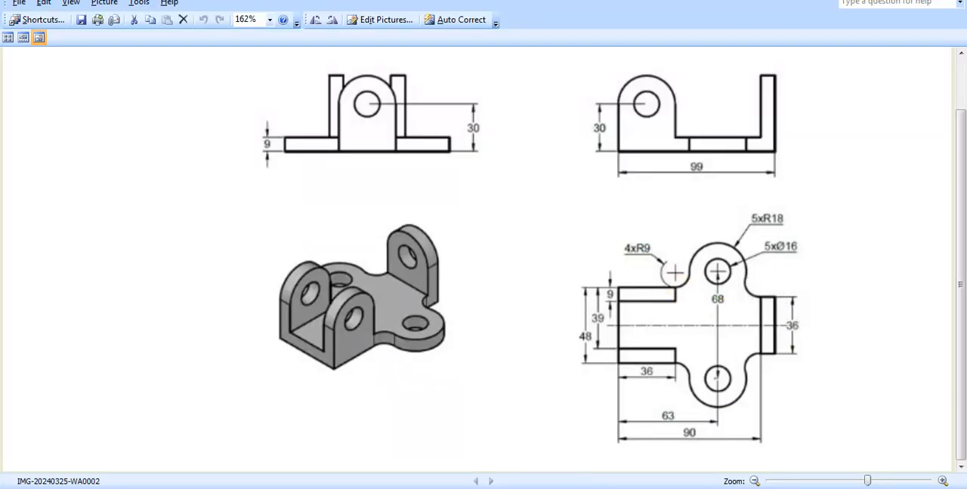
{"action": "left_click", "coordinate": [545, 488]}
{"action": "left_click", "coordinate": [546, 488]}
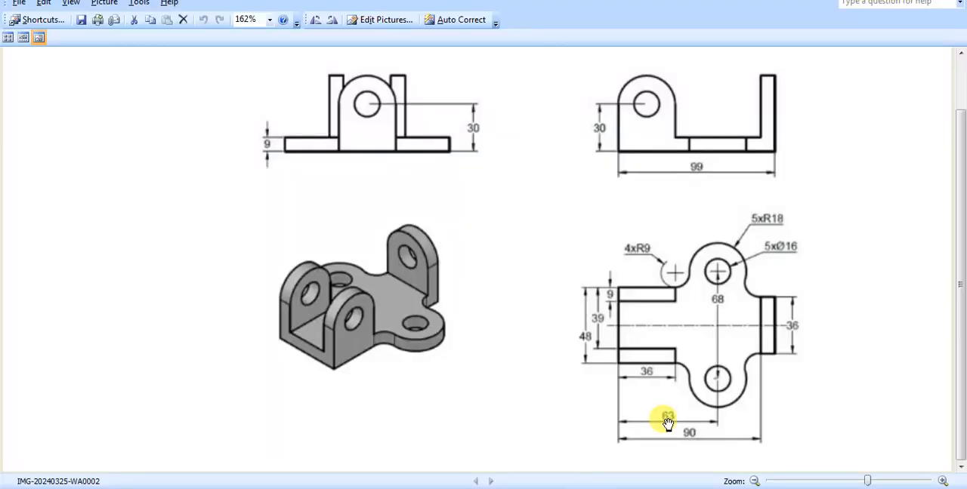
{"action": "left_click", "coordinate": [545, 488]}
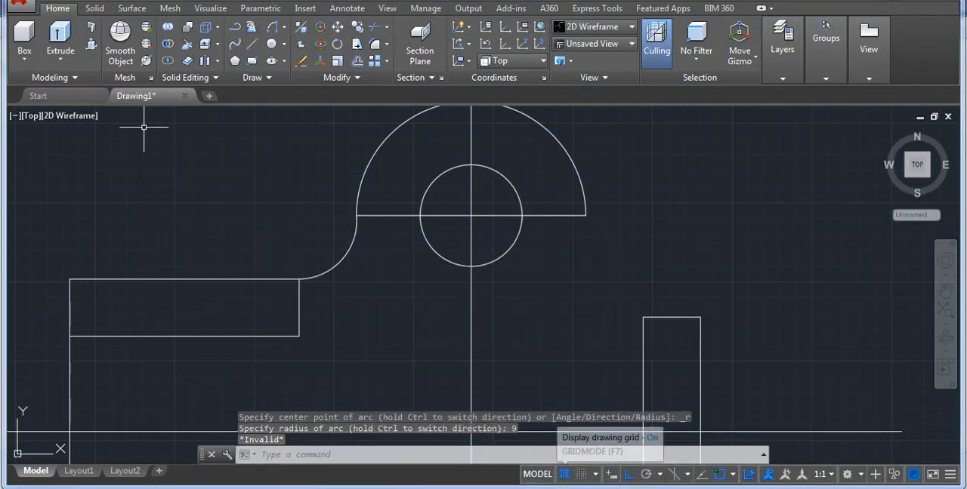
{"action": "left_click", "coordinate": [273, 31]}
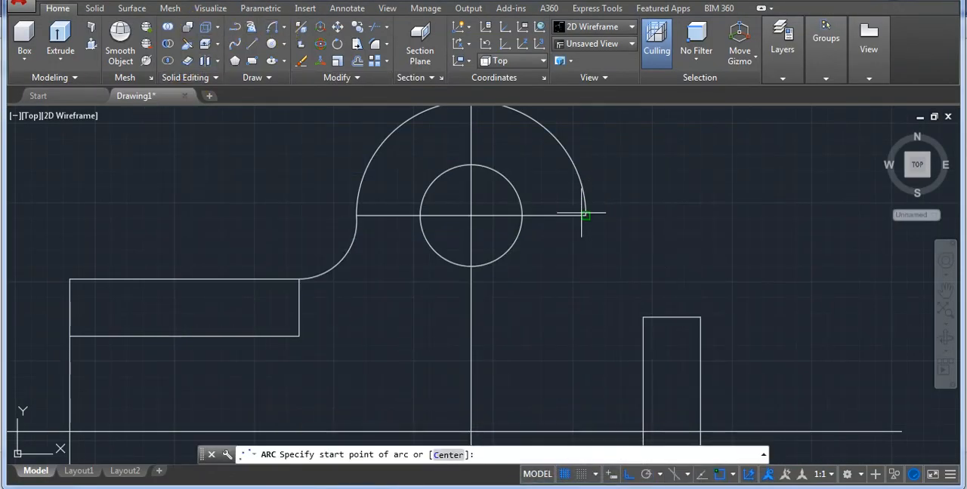
{"action": "left_click", "coordinate": [583, 215]}
{"action": "left_click", "coordinate": [643, 317]}
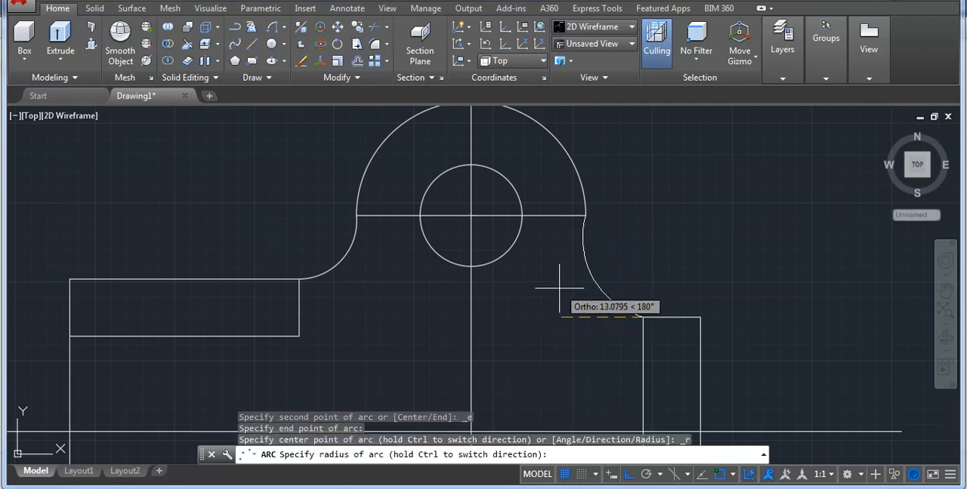
{"action": "type", "text": "9"}
{"action": "key", "text": "Return"}
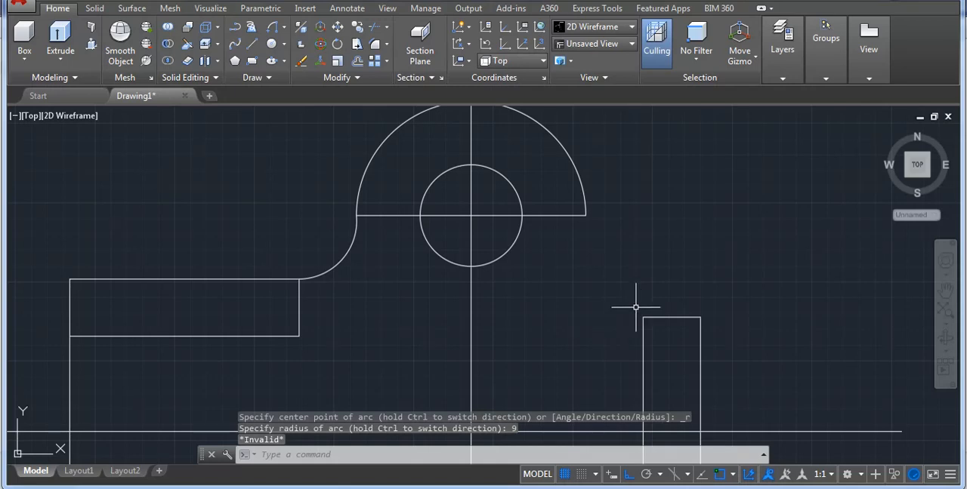
Consult the reference drawing again and draw a horizontal line about 75 long just below the upper hole's centre line, crossing both semicircle sides.
{"action": "mouse_move", "coordinate": [545, 488]}
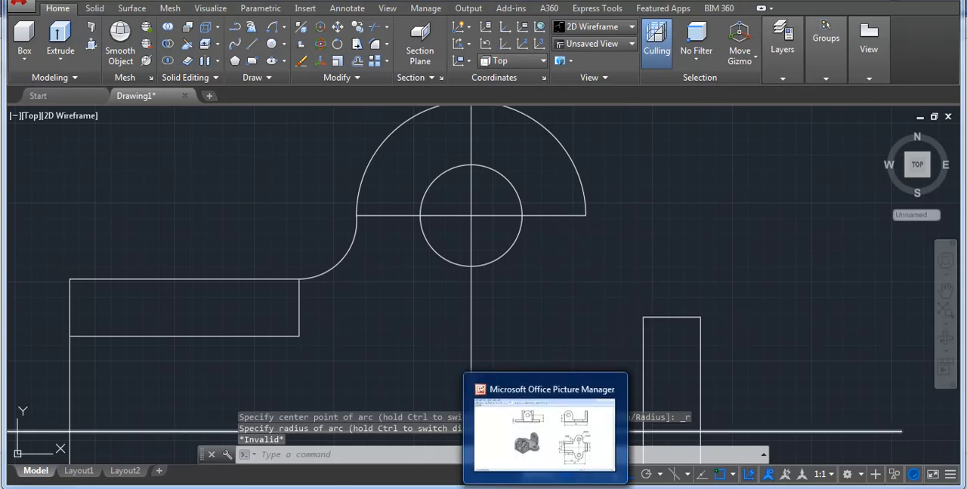
{"action": "left_click", "coordinate": [563, 435]}
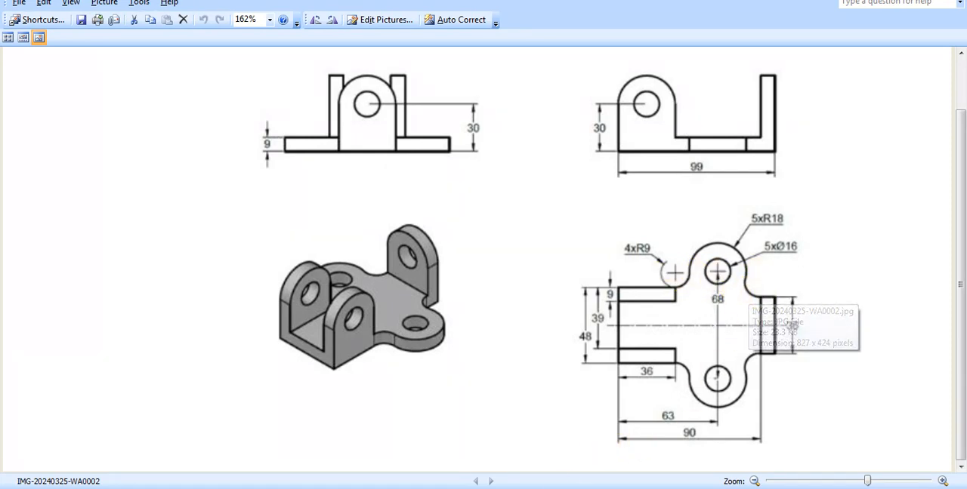
{"action": "left_click", "coordinate": [453, 488]}
{"action": "type", "text": "l"}
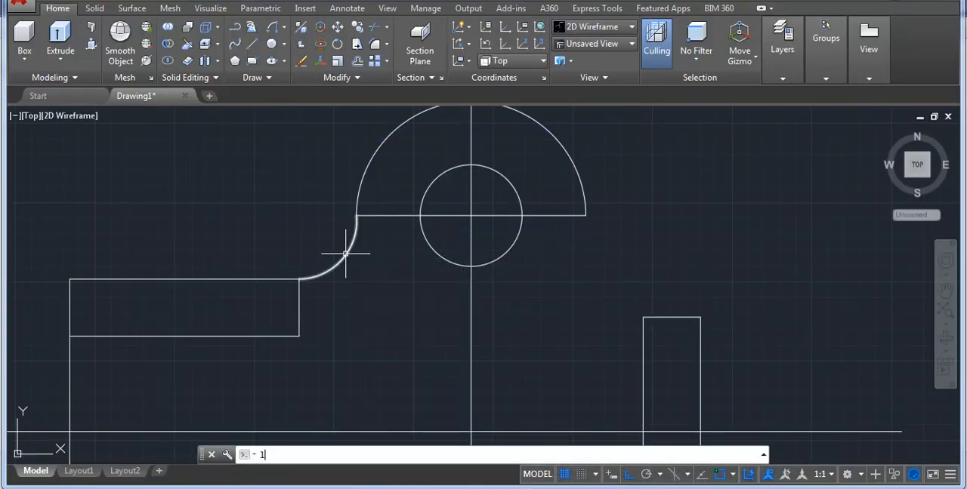
{"action": "key", "text": "Return"}
{"action": "left_click", "coordinate": [300, 223]}
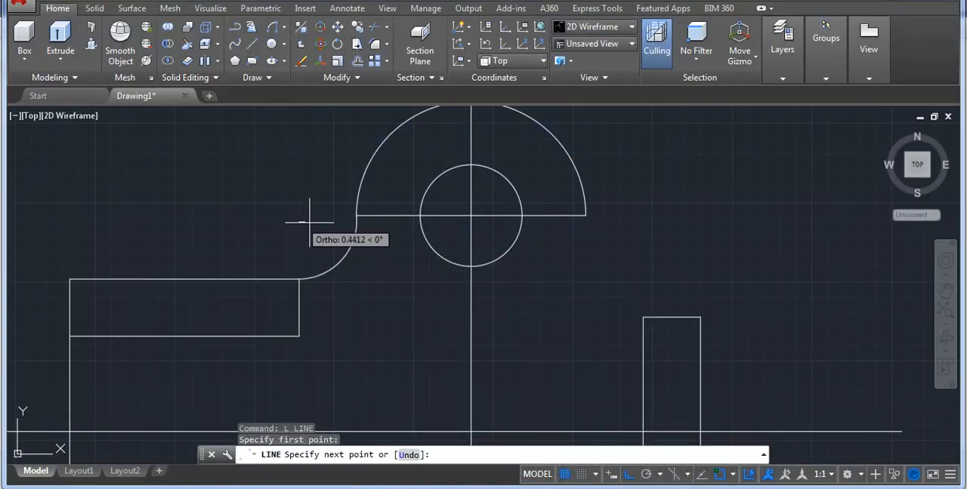
{"action": "left_click", "coordinate": [777, 249]}
{"action": "key", "text": "Return"}
Extend the right end of the upper semicircle down to the new horizontal line.
{"action": "type", "text": "ex"}
{"action": "key", "text": "Return"}
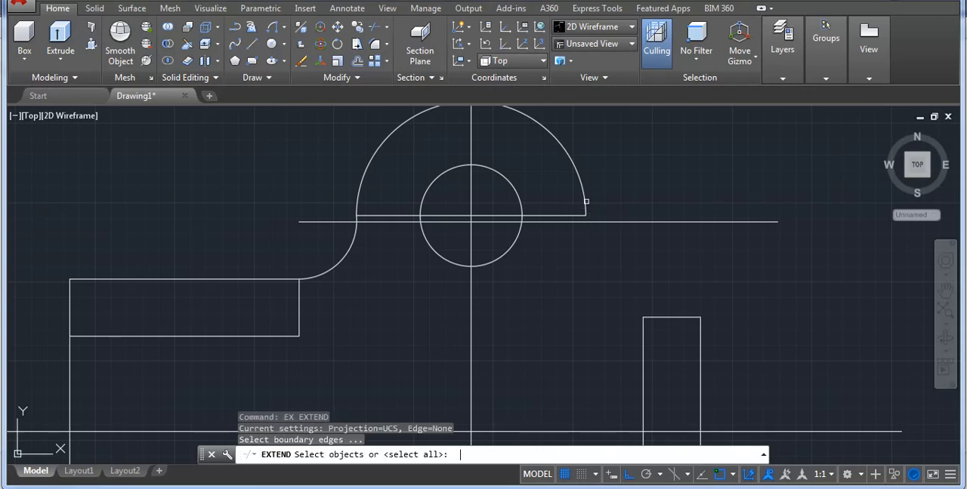
{"action": "key", "text": "Return"}
{"action": "left_click", "coordinate": [587, 220]}
{"action": "key", "text": "Escape"}
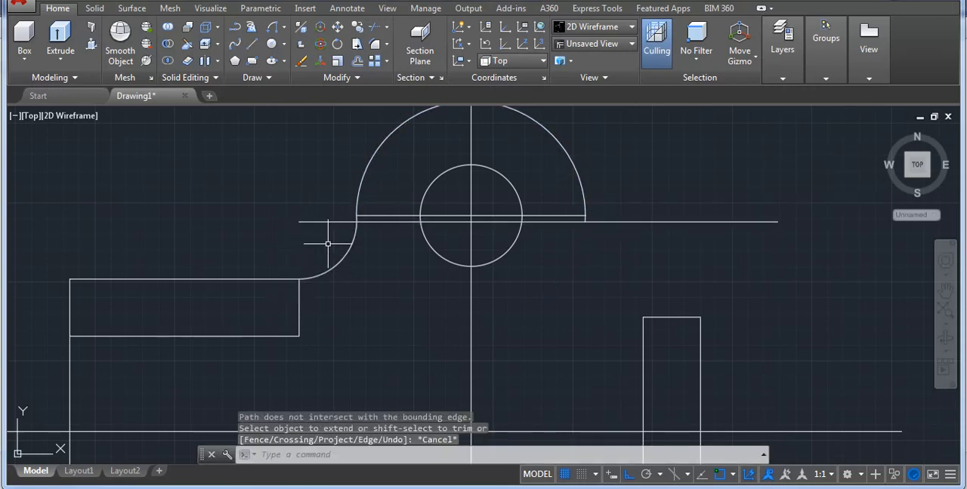
{"action": "left_click", "coordinate": [345, 260]}
{"action": "left_click", "coordinate": [318, 257]}
{"action": "key", "text": "Escape"}
{"action": "type", "text": "l"}
{"action": "key", "text": "Return"}
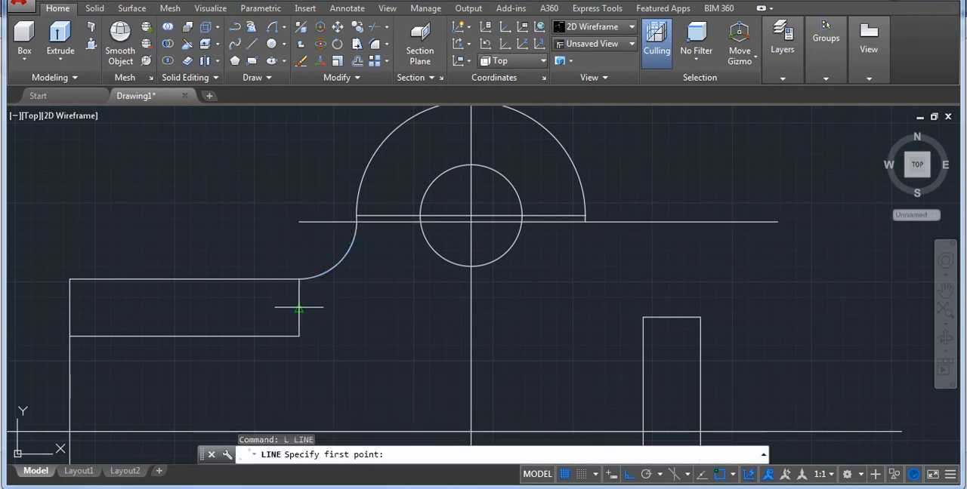
{"action": "left_click", "coordinate": [299, 281]}
{"action": "key", "text": "Escape"}
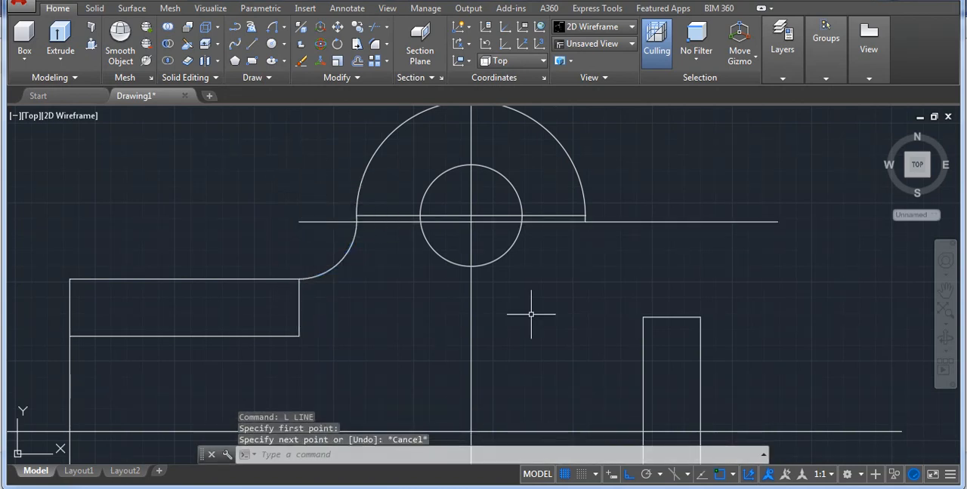
Draw a vertical construction line from the right rectangle's top-left corner up past the horizontal line below the upper hole's centre.
{"action": "type", "text": "l"}
{"action": "key", "text": "Return"}
{"action": "left_click", "coordinate": [643, 317]}
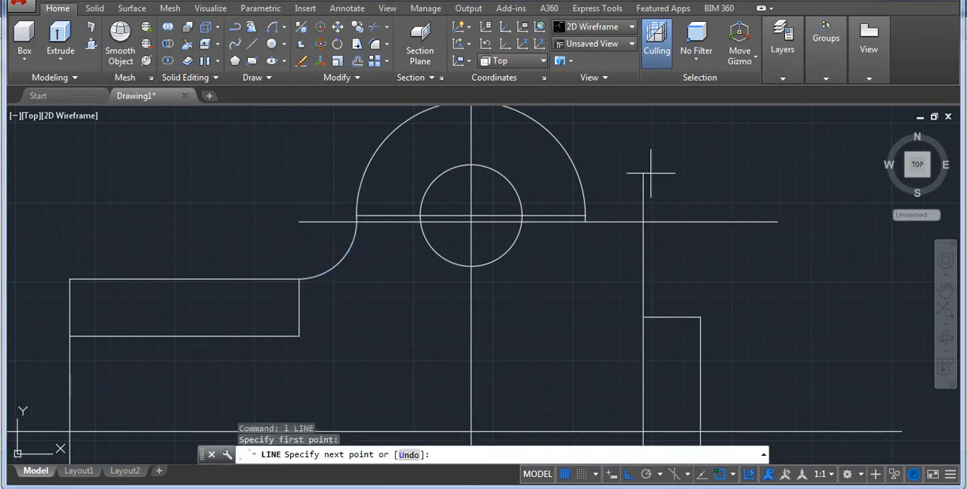
{"action": "left_click", "coordinate": [650, 173]}
{"action": "key", "text": "Escape"}
Draw a Start, End, Radius arc from the upper semicircle's right end to the right rectangle's top-left corner, setting the radius at the construction lines' intersection.
{"action": "left_click", "coordinate": [274, 30]}
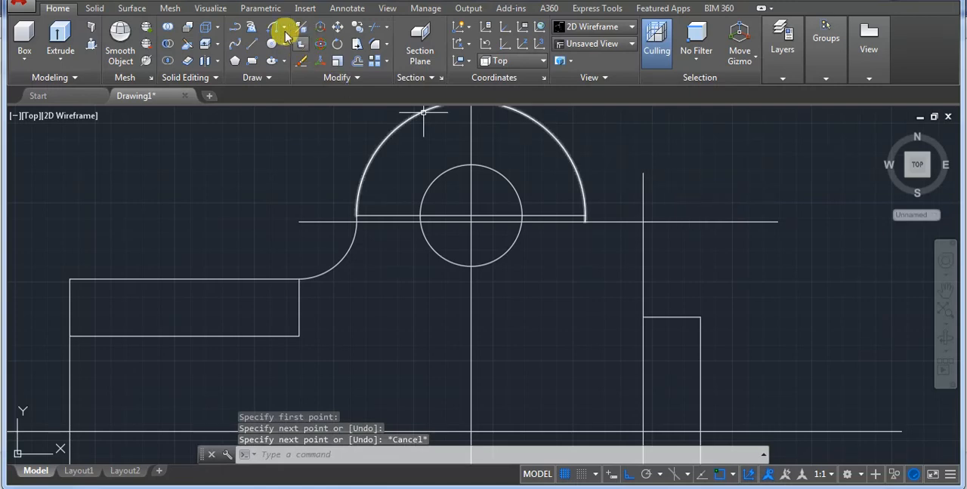
{"action": "left_click", "coordinate": [584, 222]}
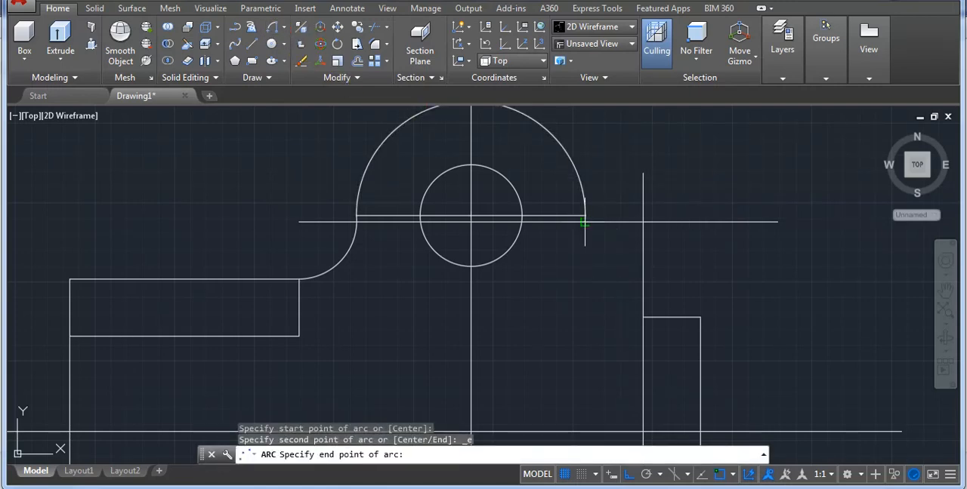
{"action": "left_click", "coordinate": [643, 317]}
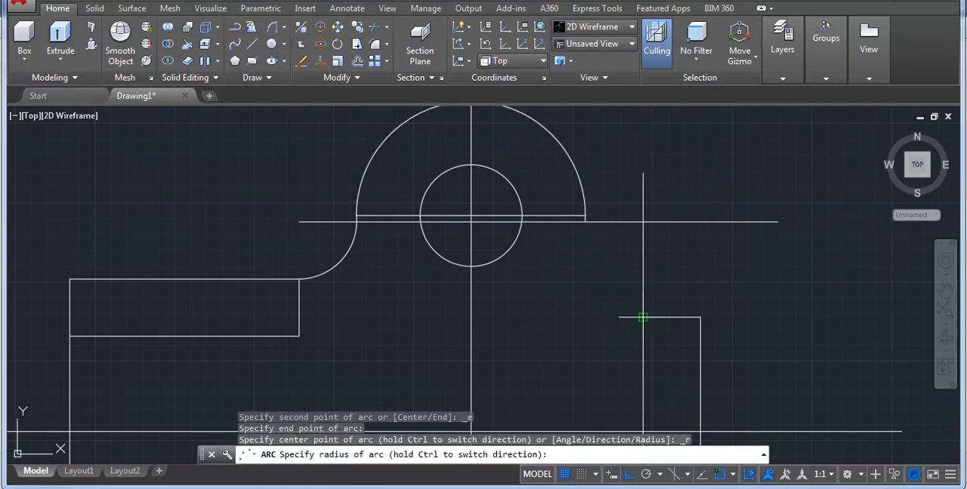
{"action": "left_click", "coordinate": [643, 223]}
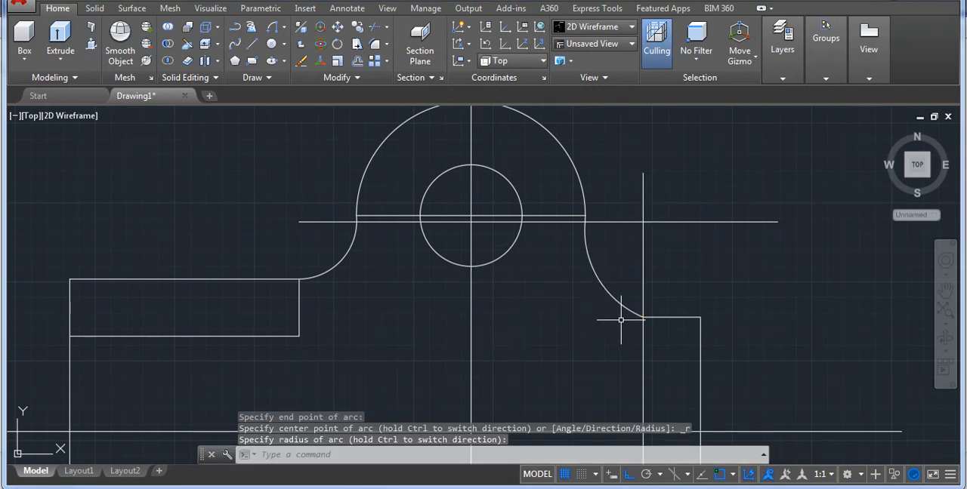
{"action": "left_click", "coordinate": [283, 27]}
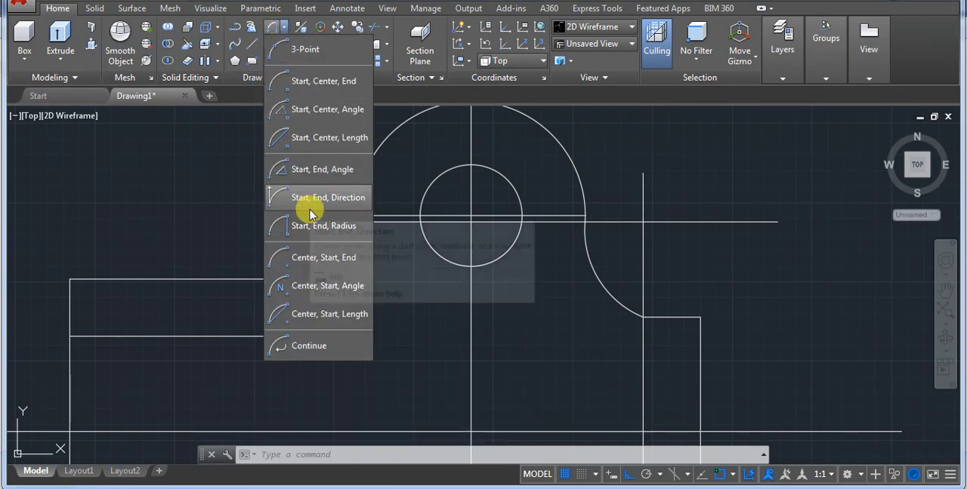
{"action": "left_click", "coordinate": [327, 83]}
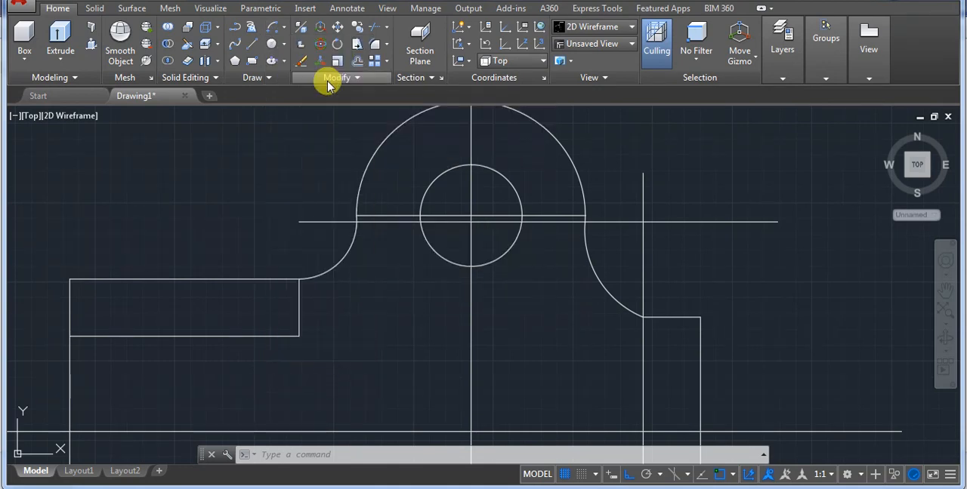
{"action": "left_click", "coordinate": [584, 222]}
{"action": "left_click", "coordinate": [642, 318]}
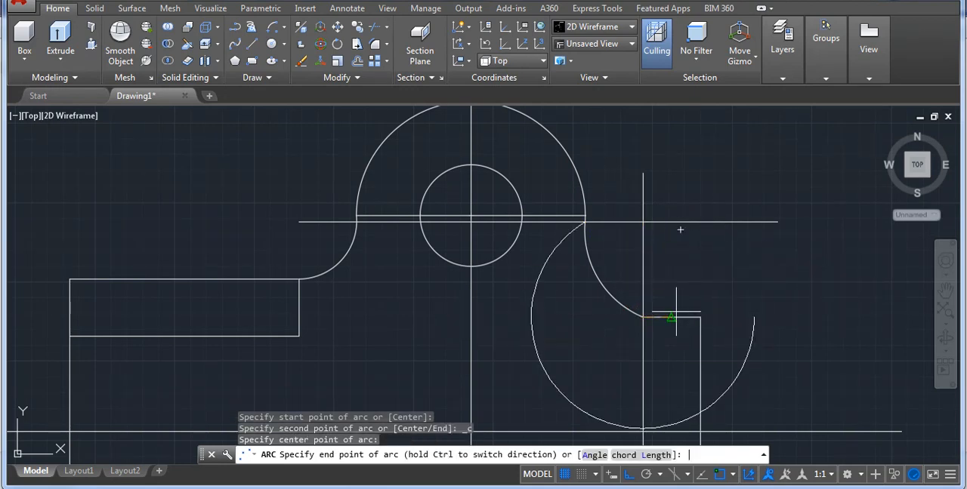
{"action": "key", "text": "Return"}
{"action": "key", "text": "Escape"}
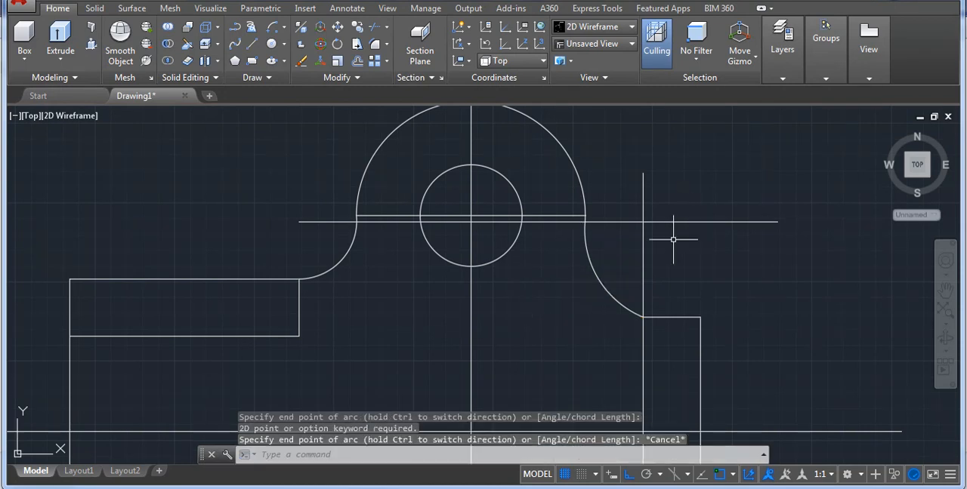
Erase the horizontal and vertical construction lines used for the right joining arc.
{"action": "left_click", "coordinate": [673, 237]}
{"action": "left_click", "coordinate": [648, 207]}
{"action": "key", "text": "Delete"}
{"action": "type", "text": "e"}
{"action": "key", "text": "space"}
{"action": "left_click", "coordinate": [661, 203]}
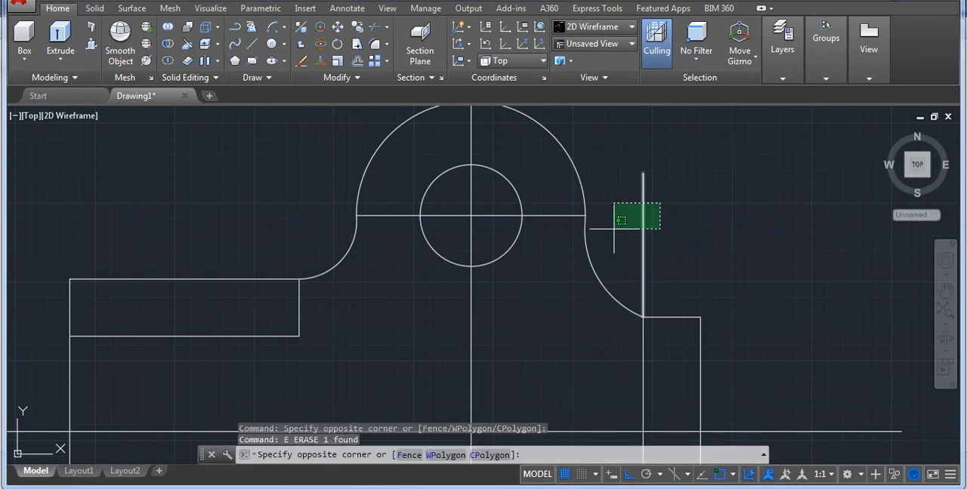
{"action": "left_click", "coordinate": [614, 230]}
{"action": "key", "text": "space"}
Mirror the two upper joining arcs about the bracket's horizontal centre line, keeping the originals.
{"action": "scroll", "coordinate": [581, 230], "scroll_direction": "down", "scroll_amount": 4}
{"action": "scroll", "coordinate": [581, 232], "scroll_direction": "up", "scroll_amount": 2}
{"action": "left_click", "coordinate": [590, 235]}
{"action": "left_click", "coordinate": [571, 254]}
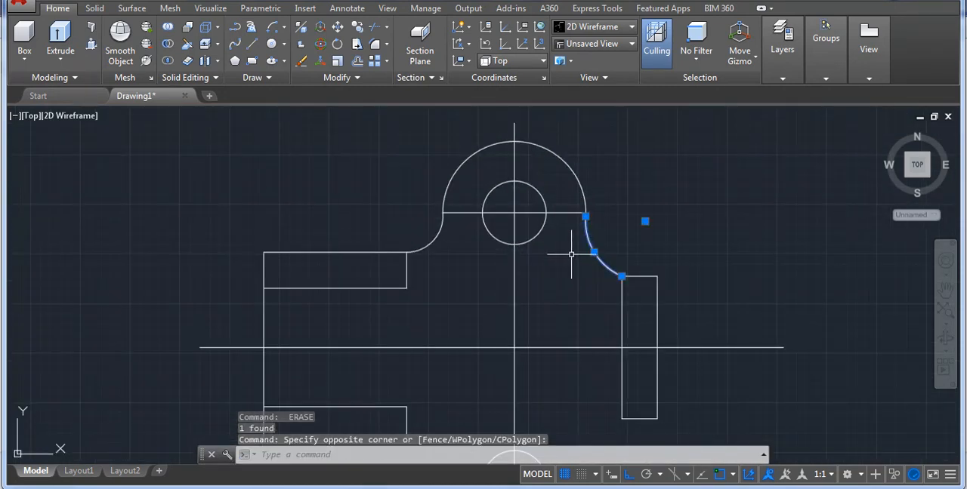
{"action": "left_click", "coordinate": [459, 245]}
{"action": "left_click", "coordinate": [424, 231]}
{"action": "type", "text": "mi"}
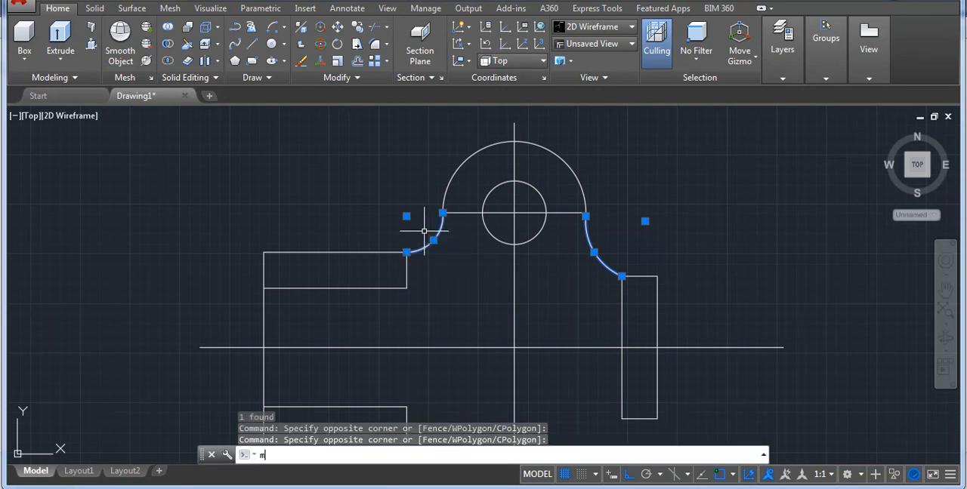
{"action": "key", "text": "space"}
{"action": "scroll", "coordinate": [562, 293], "scroll_direction": "down", "scroll_amount": 2}
{"action": "left_click", "coordinate": [553, 321]}
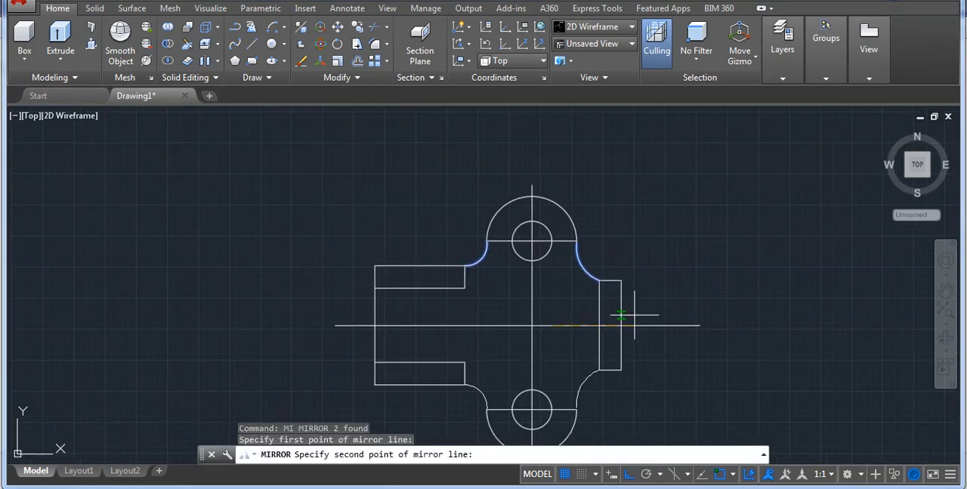
{"action": "left_click", "coordinate": [753, 326]}
{"action": "key", "text": "Return"}
Extend the right end of the lower semicircle to the mirrored joining arc.
{"action": "type", "text": "ex"}
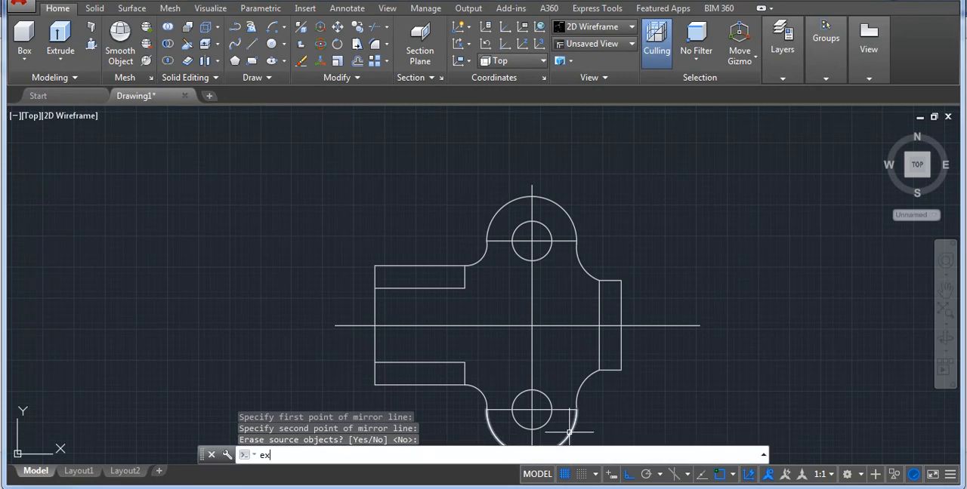
{"action": "key", "text": "space"}
{"action": "key", "text": "Escape"}
{"action": "scroll", "coordinate": [559, 429], "scroll_direction": "up", "scroll_amount": 2}
{"action": "scroll", "coordinate": [544, 295], "scroll_direction": "down", "scroll_amount": 2}
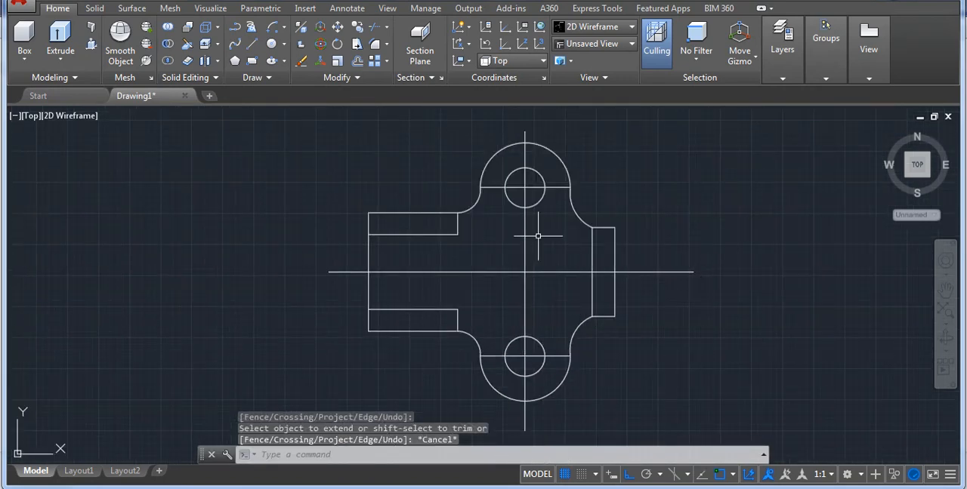
Trim the horizontal lines through the upper and lower holes so that only the parts inside the holes remain.
{"action": "type", "text": "tr"}
{"action": "key", "text": "space"}
{"action": "key", "text": "space"}
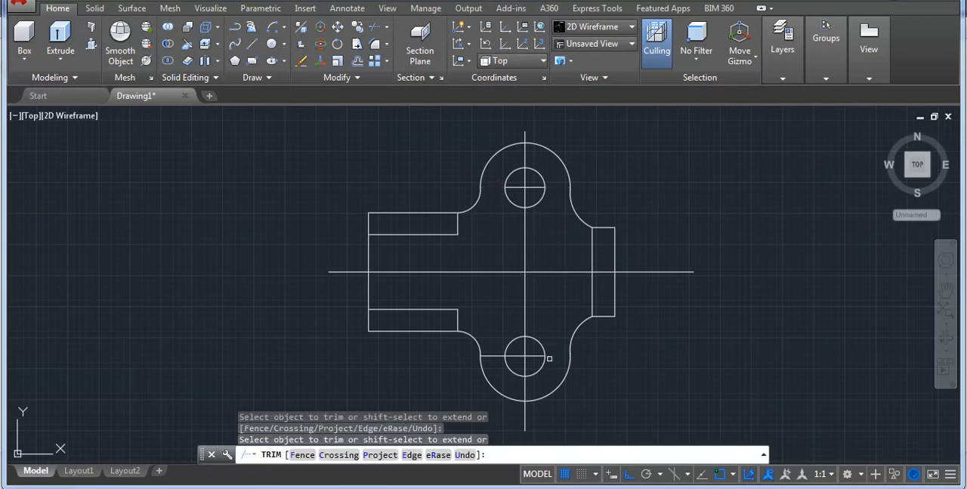
{"action": "key", "text": "Escape"}
{"action": "scroll", "coordinate": [225, 304], "scroll_direction": "down", "scroll_amount": 4}
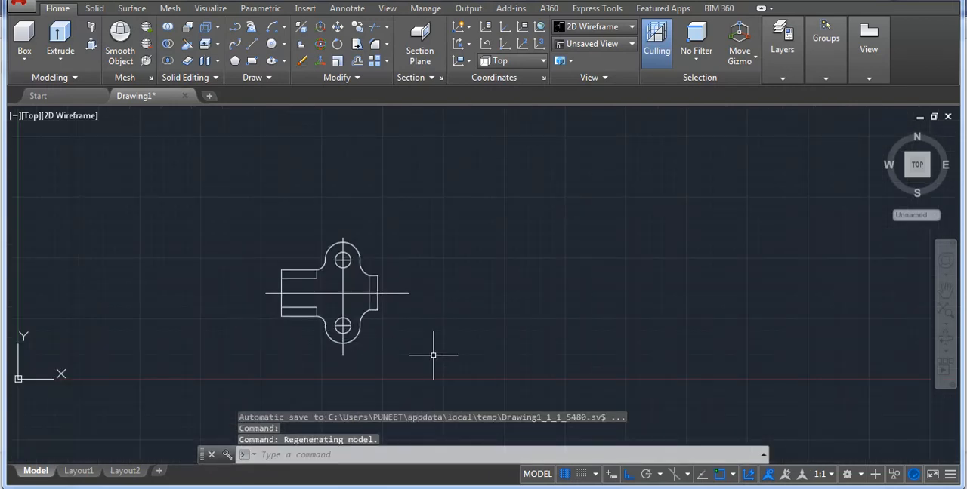
{"action": "left_click", "coordinate": [517, 384]}
{"action": "middle_click_drag", "start_coordinate": [418, 355], "coordinate": [404, 345]}
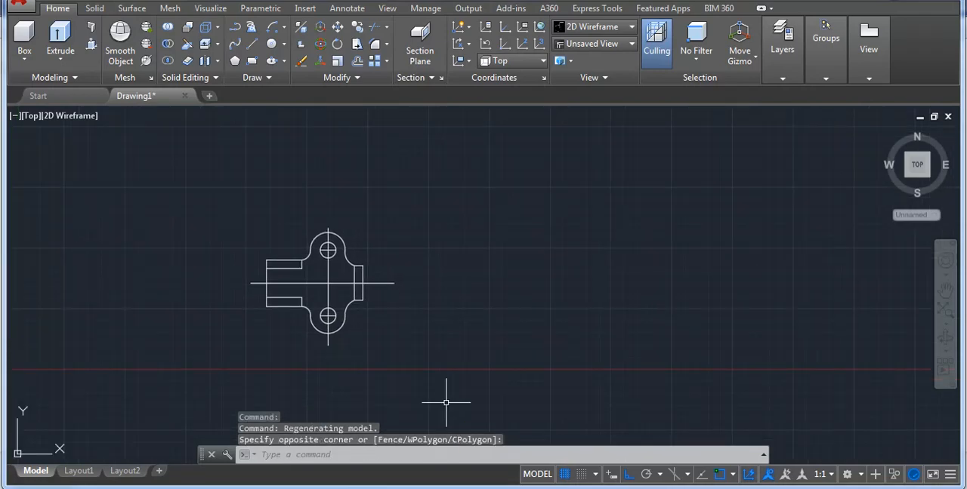
{"action": "left_click", "coordinate": [563, 466]}
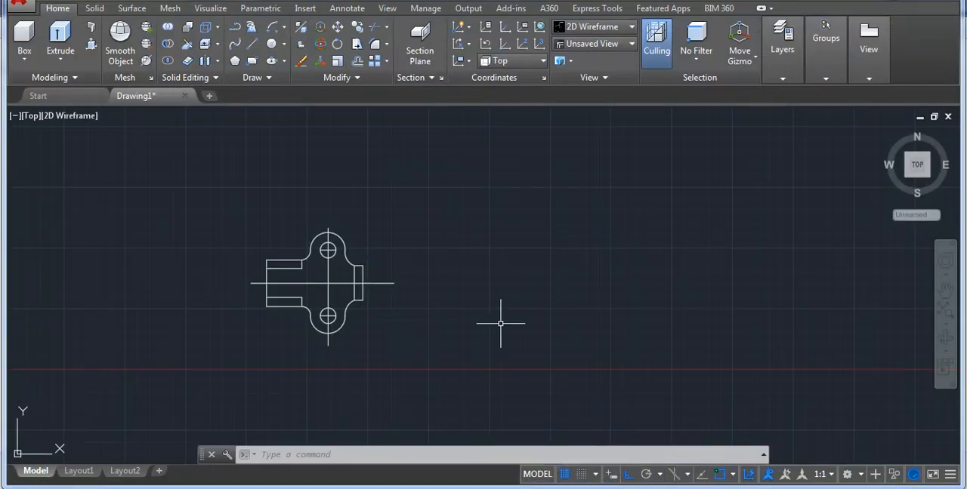
Draw a closed rectangle 36 wide and 30 high in the empty area to the right of the plan view.
{"action": "type", "text": "l"}
{"action": "key", "text": "Return"}
{"action": "left_click", "coordinate": [466, 301]}
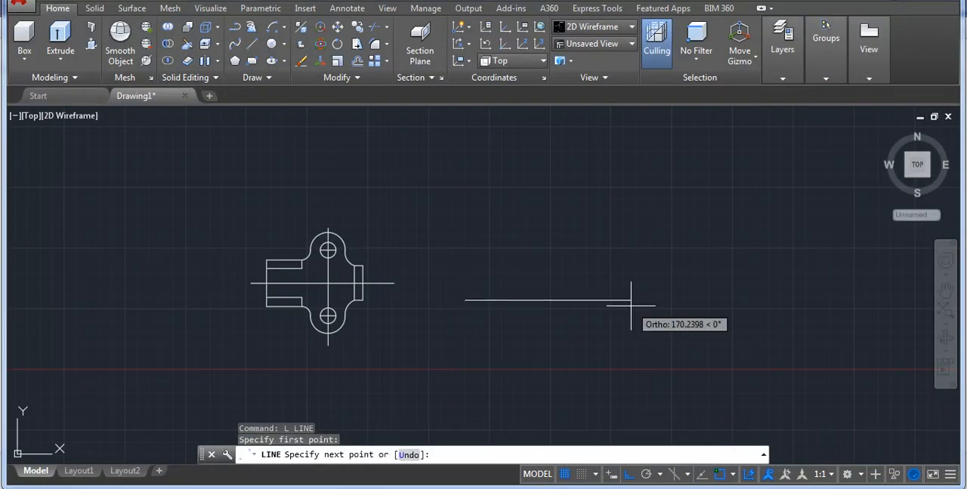
{"action": "type", "text": "36"}
{"action": "key", "text": "Return"}
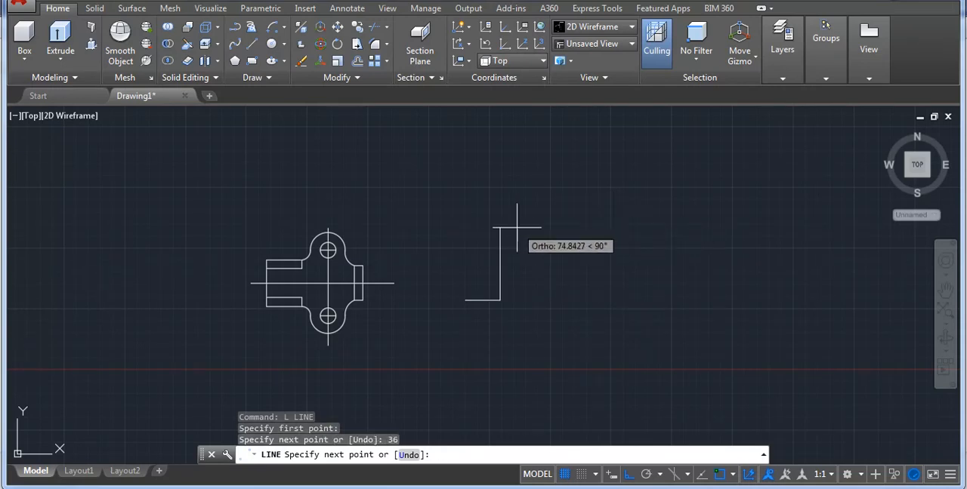
{"action": "type", "text": "30"}
{"action": "key", "text": "Return"}
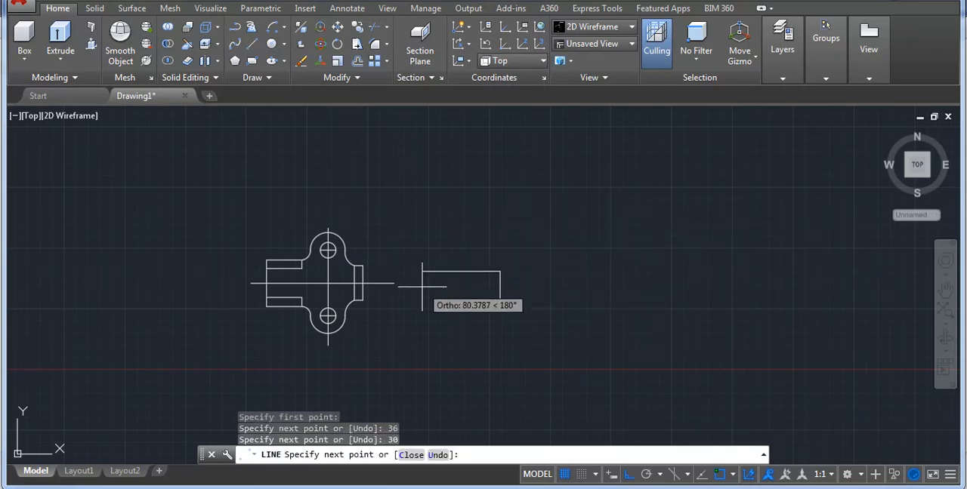
{"action": "type", "text": "30"}
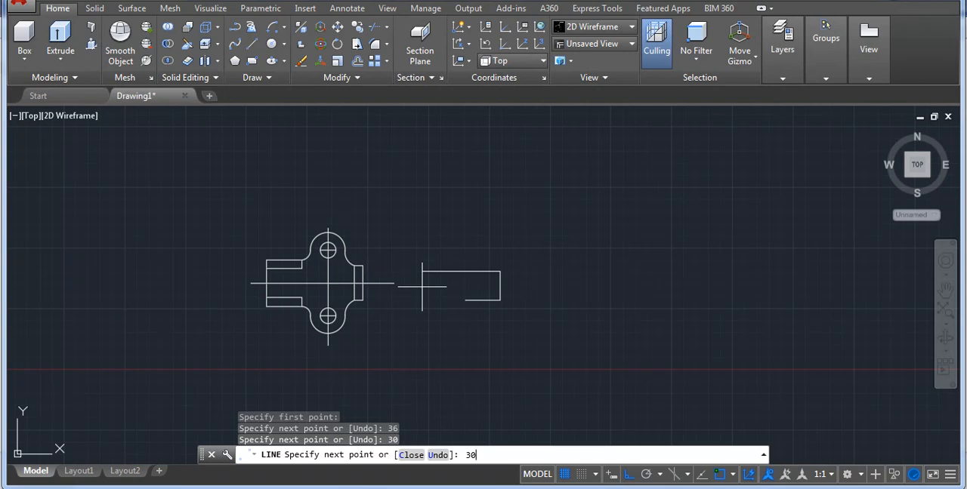
{"action": "type", "text": "6"}
{"action": "key", "text": "Return"}
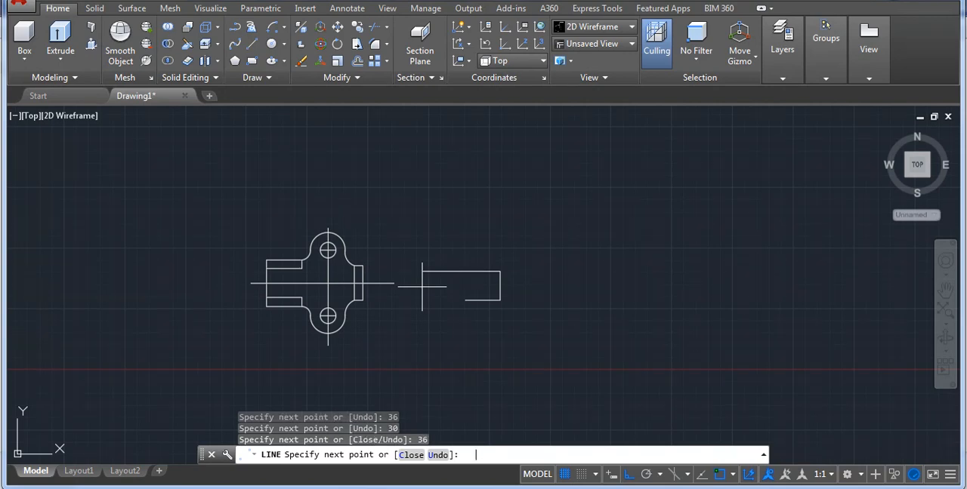
{"action": "left_click", "coordinate": [465, 301]}
{"action": "key", "text": "Return"}
Copy the upper semicircle, its hole and the hole's horizontal line from the hole centre to the midpoint of the new rectangle's top edge.
{"action": "scroll", "coordinate": [297, 242], "scroll_direction": "up", "scroll_amount": 8}
{"action": "left_click", "coordinate": [446, 240]}
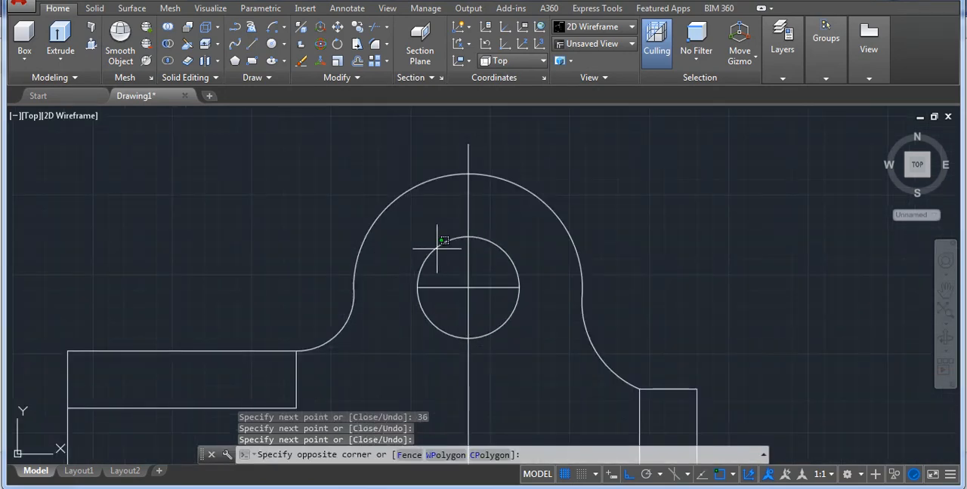
{"action": "left_click", "coordinate": [437, 248]}
{"action": "left_click", "coordinate": [442, 294]}
{"action": "left_click", "coordinate": [432, 273]}
{"action": "left_click", "coordinate": [439, 175]}
{"action": "left_click", "coordinate": [439, 173]}
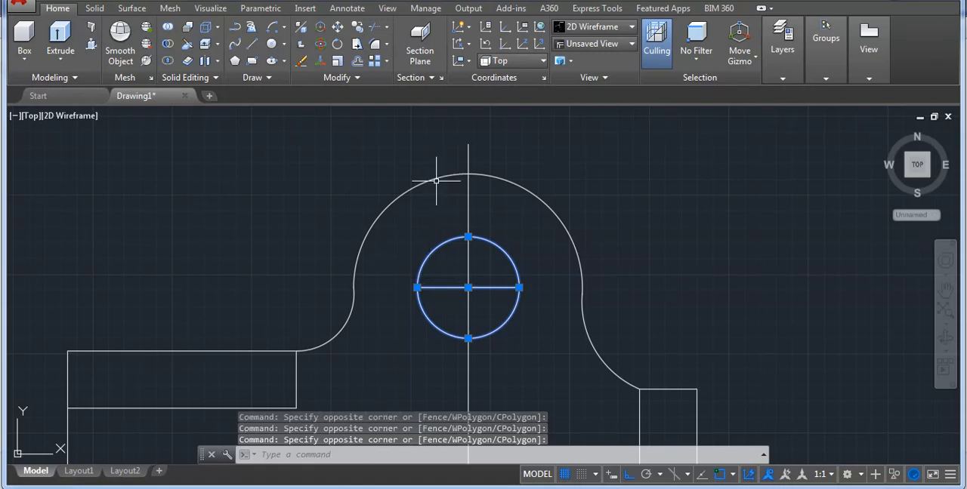
{"action": "left_click", "coordinate": [418, 180]}
{"action": "type", "text": "co"}
{"action": "key", "text": "Return"}
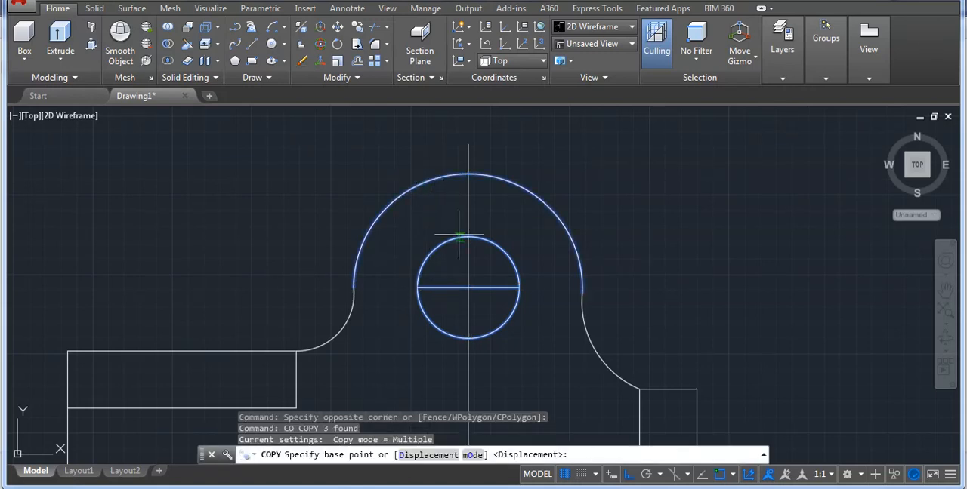
{"action": "left_click", "coordinate": [468, 289]}
{"action": "scroll", "coordinate": [325, 253], "scroll_direction": "down", "scroll_amount": 5}
{"action": "scroll", "coordinate": [449, 270], "scroll_direction": "up", "scroll_amount": 4}
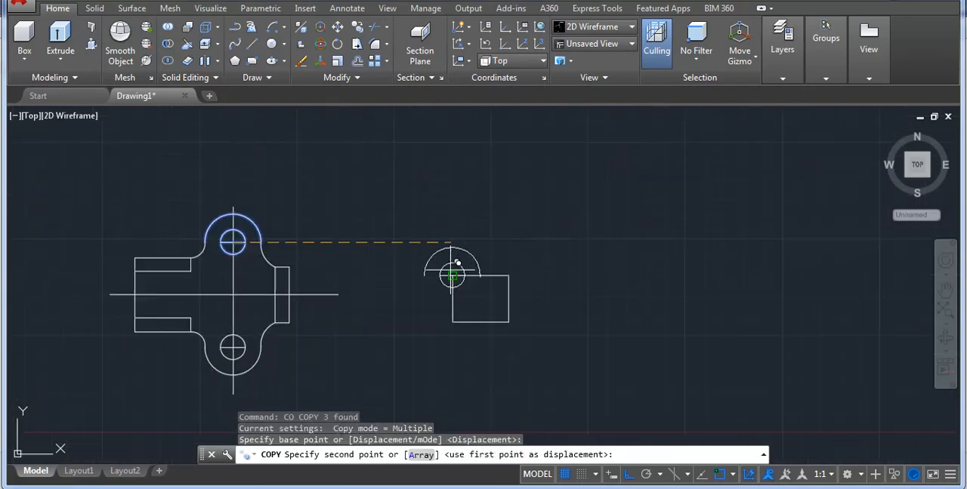
{"action": "left_click", "coordinate": [525, 285]}
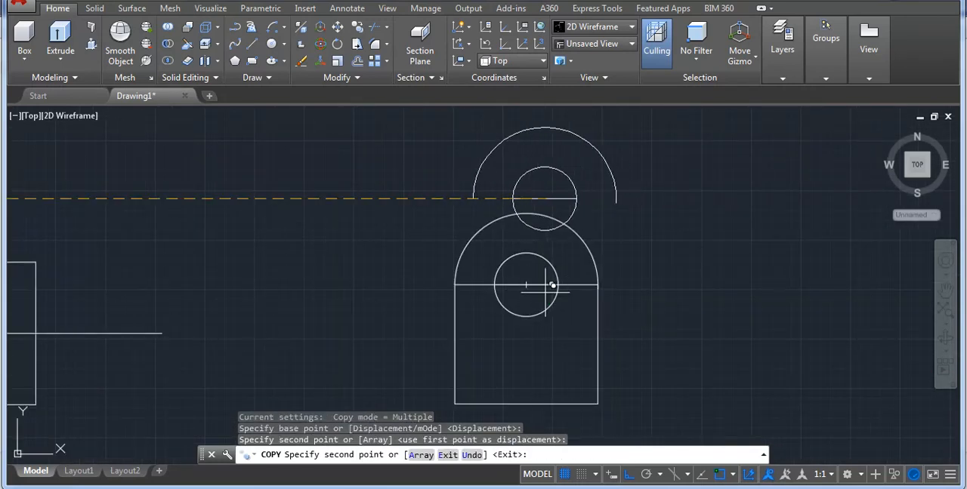
{"action": "key", "text": "Return"}
{"action": "scroll", "coordinate": [522, 239], "scroll_direction": "down", "scroll_amount": 2}
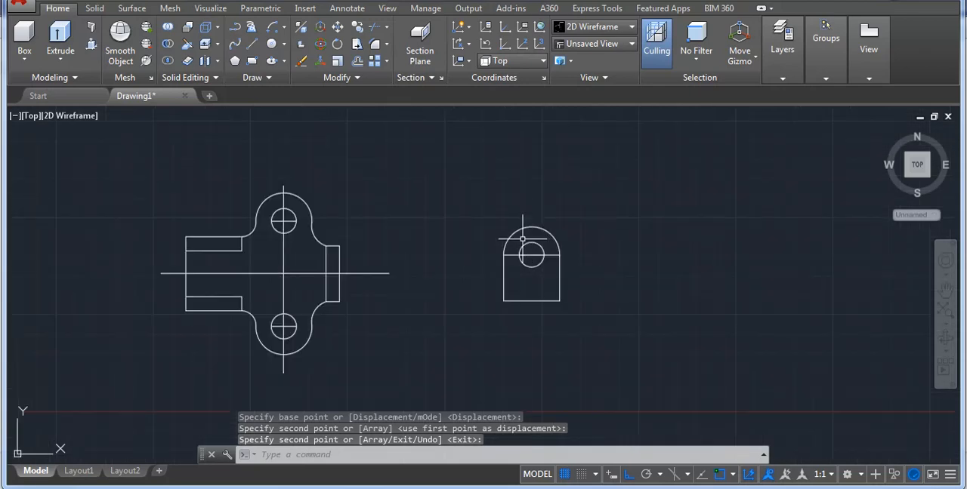
Create closed boundary polylines around the hole in the upper and lower parts of the lug profile.
{"action": "type", "text": "b"}
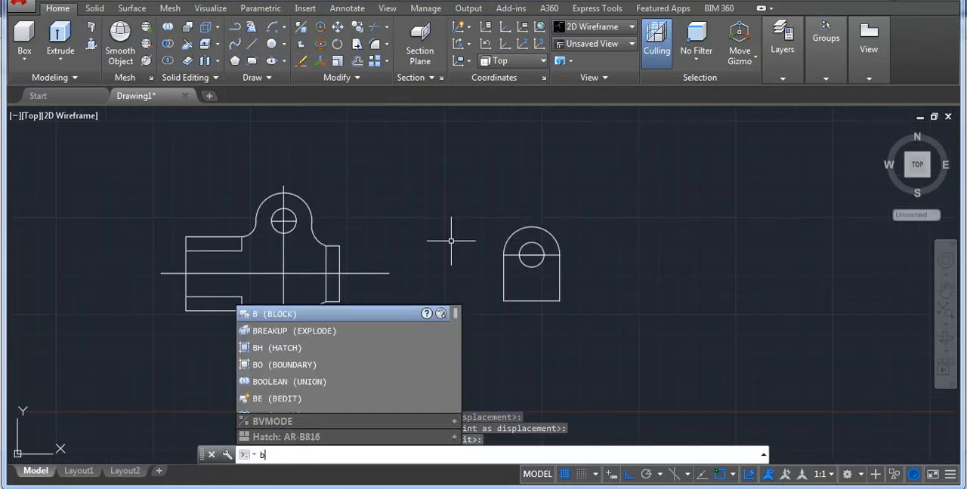
{"action": "type", "text": "o"}
{"action": "key", "text": "Return"}
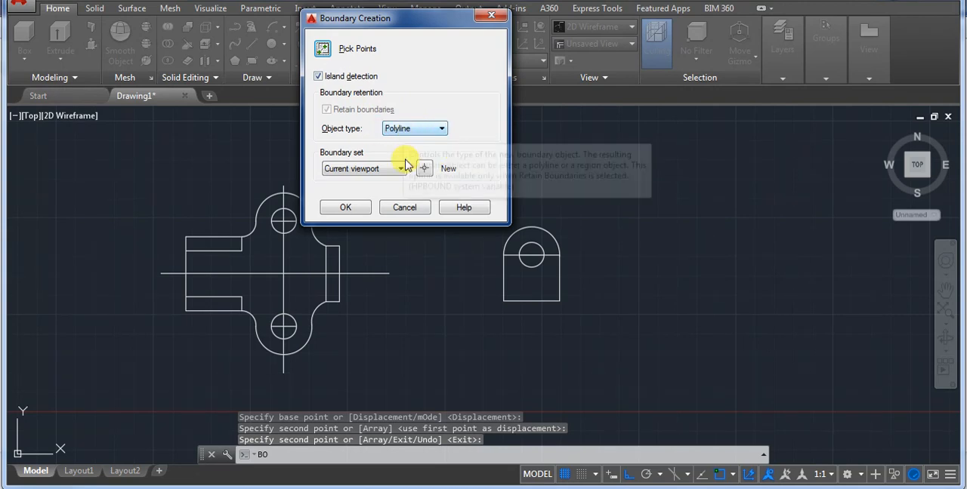
{"action": "left_click", "coordinate": [323, 49]}
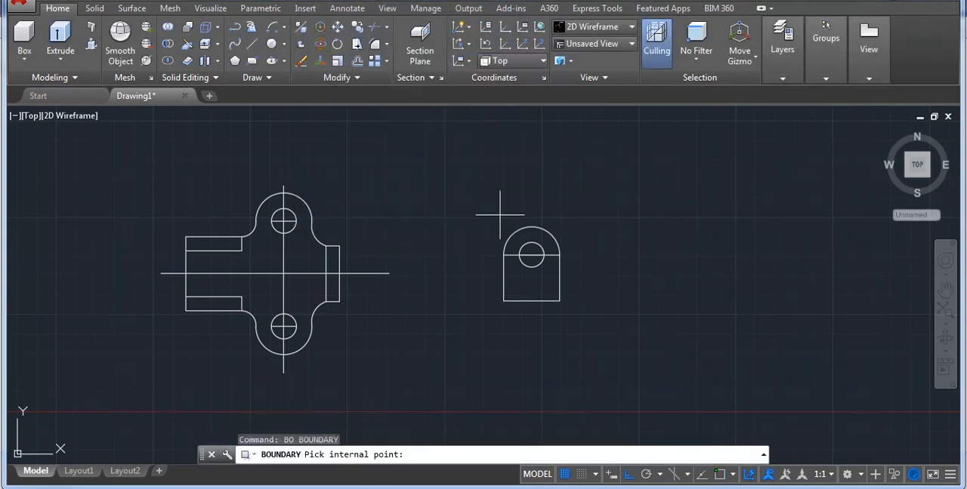
{"action": "left_click", "coordinate": [534, 232]}
{"action": "key", "text": "Return"}
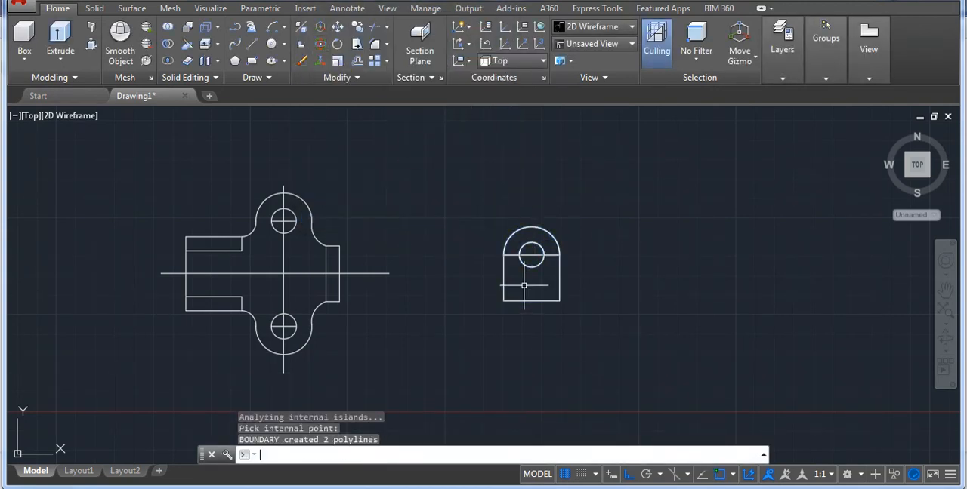
Create closed boundary polylines in the four quarters of the plan view's base plate, divided by the centrelines.
{"action": "key", "text": "Return"}
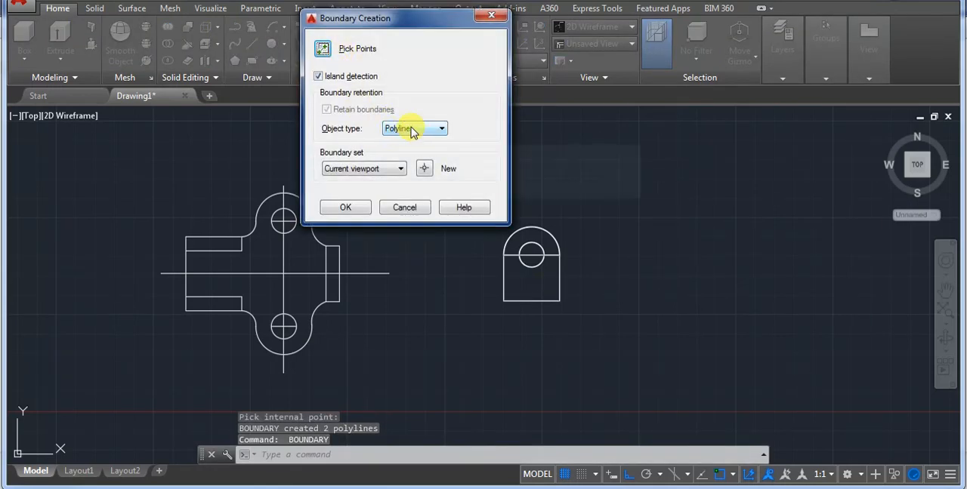
{"action": "left_click", "coordinate": [321, 49]}
{"action": "left_click", "coordinate": [278, 258]}
{"action": "left_click", "coordinate": [267, 292]}
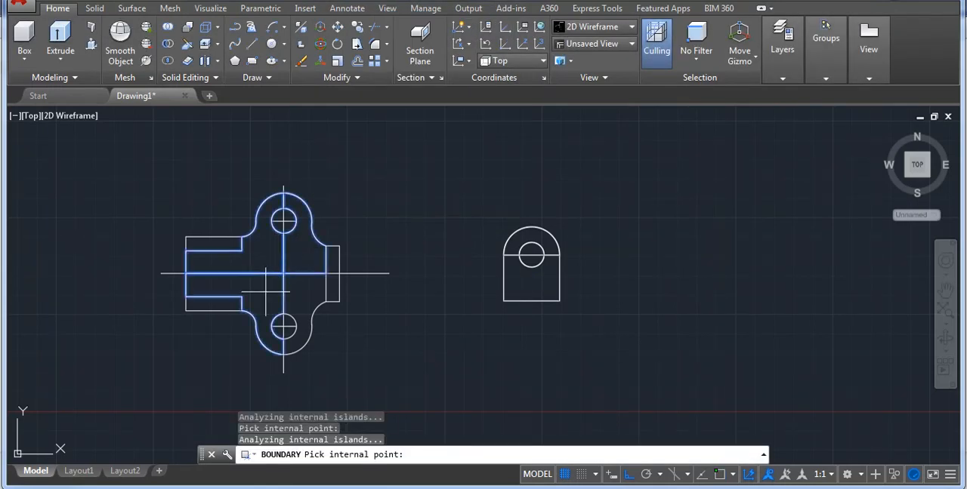
{"action": "key", "text": "Return"}
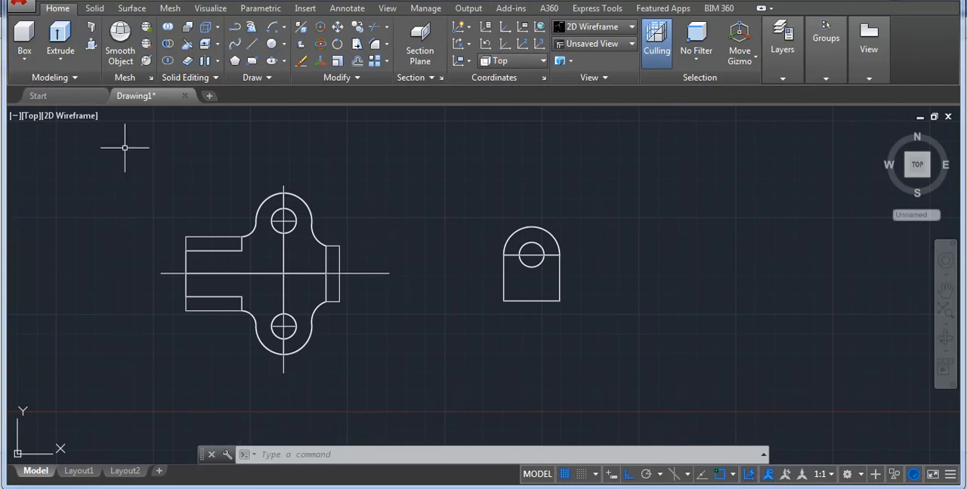
Switch the viewport to the SW Isometric view.
{"action": "left_click", "coordinate": [34, 118]}
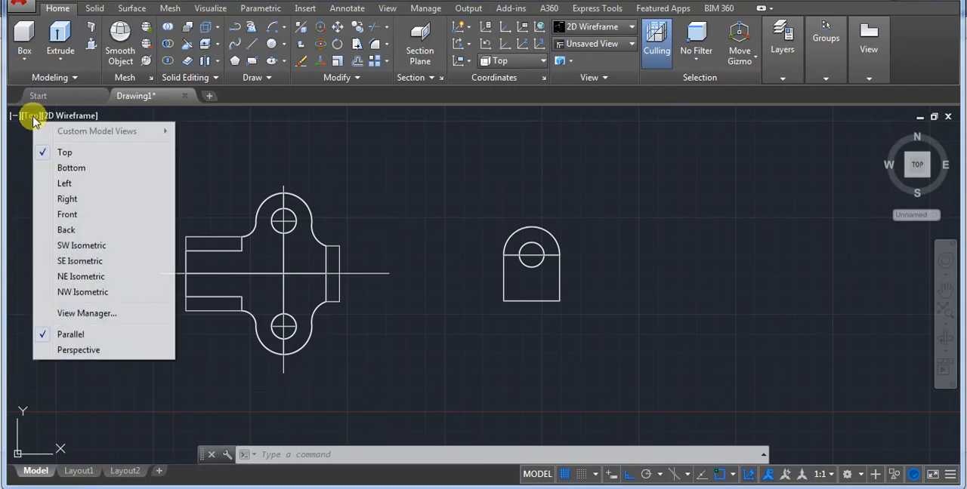
{"action": "left_click", "coordinate": [56, 245]}
{"action": "scroll", "coordinate": [410, 303], "scroll_direction": "down", "scroll_amount": 2}
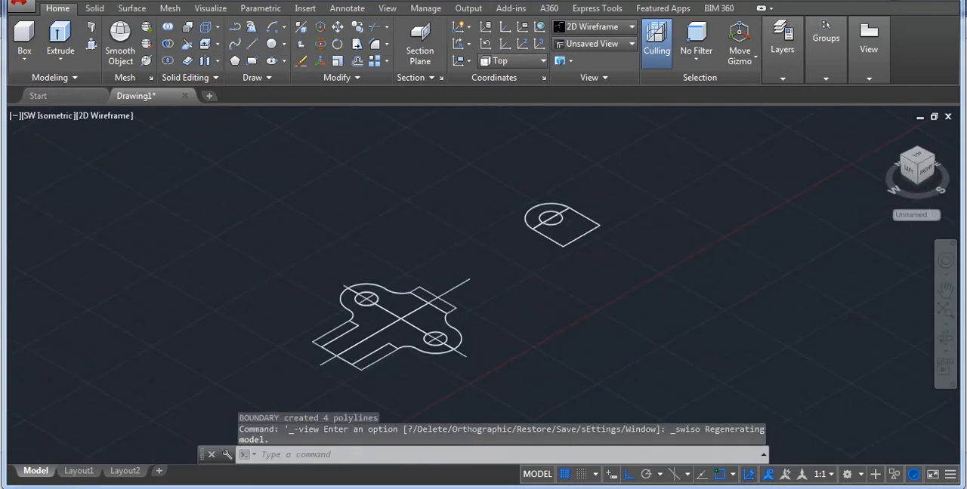
{"action": "scroll", "coordinate": [513, 239], "scroll_direction": "up", "scroll_amount": 3}
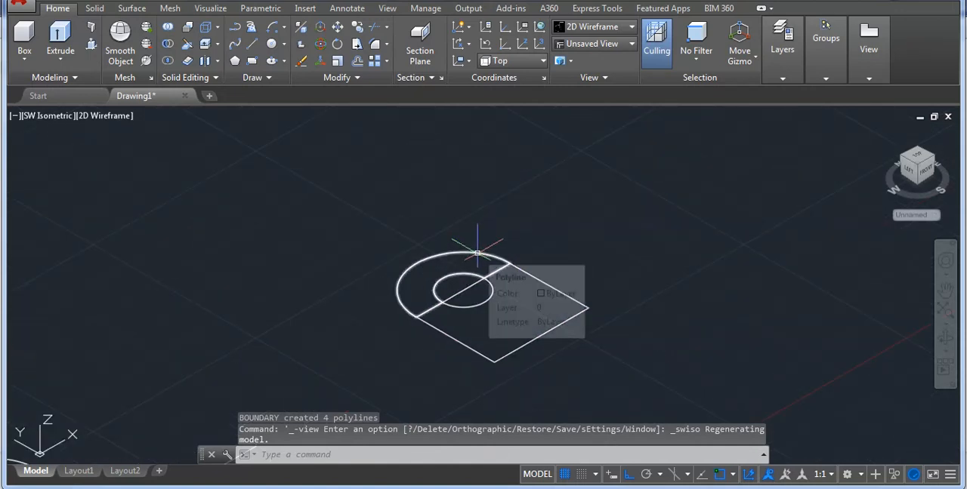
Extrude the rounded half-ring part of the lug profile to a height of 9.
{"action": "type", "text": "ext"}
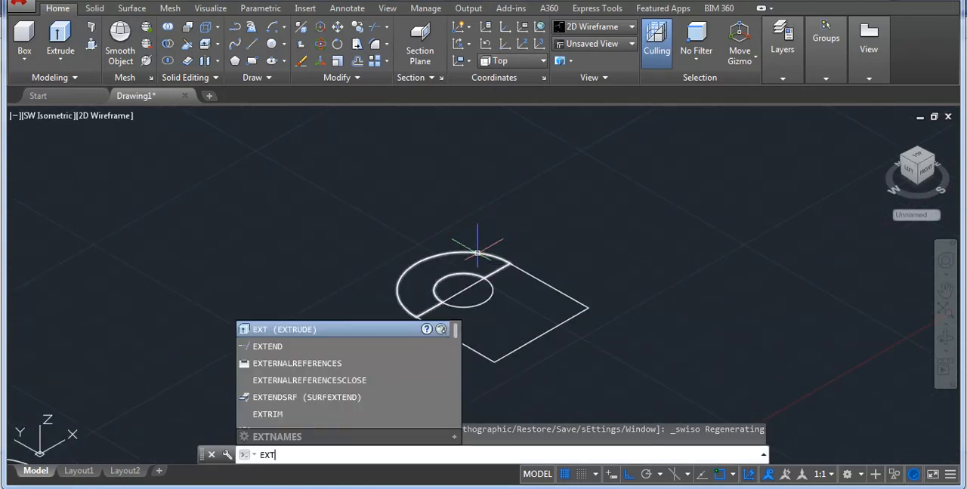
{"action": "key", "text": "Return"}
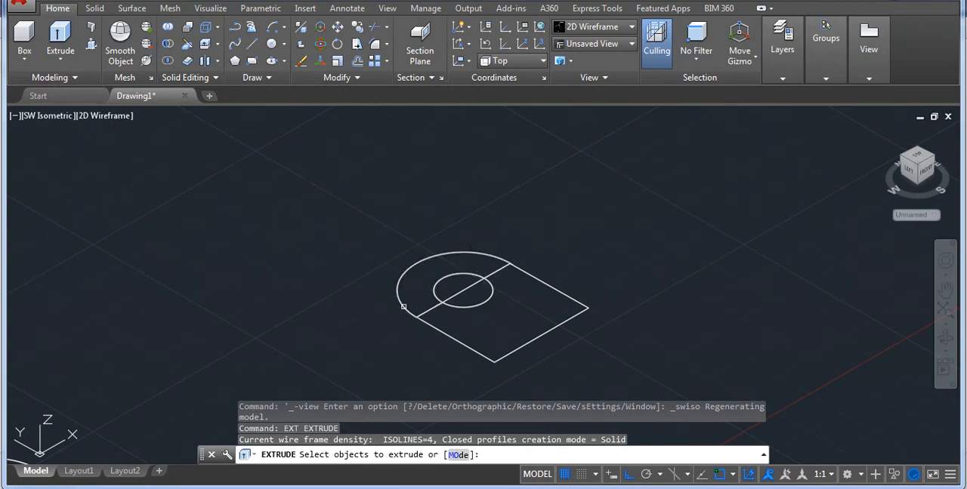
{"action": "scroll", "coordinate": [435, 310], "scroll_direction": "up", "scroll_amount": 2}
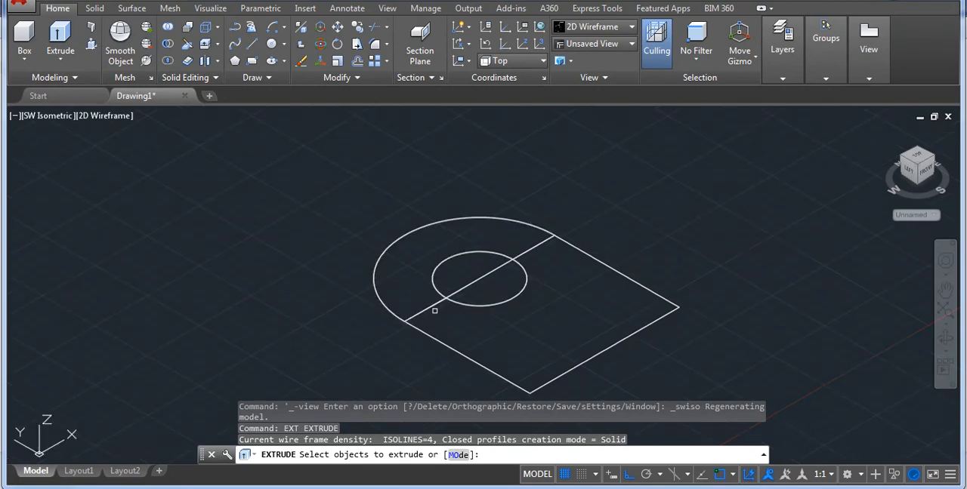
{"action": "scroll", "coordinate": [387, 309], "scroll_direction": "down", "scroll_amount": 2}
{"action": "scroll", "coordinate": [434, 277], "scroll_direction": "up", "scroll_amount": 2}
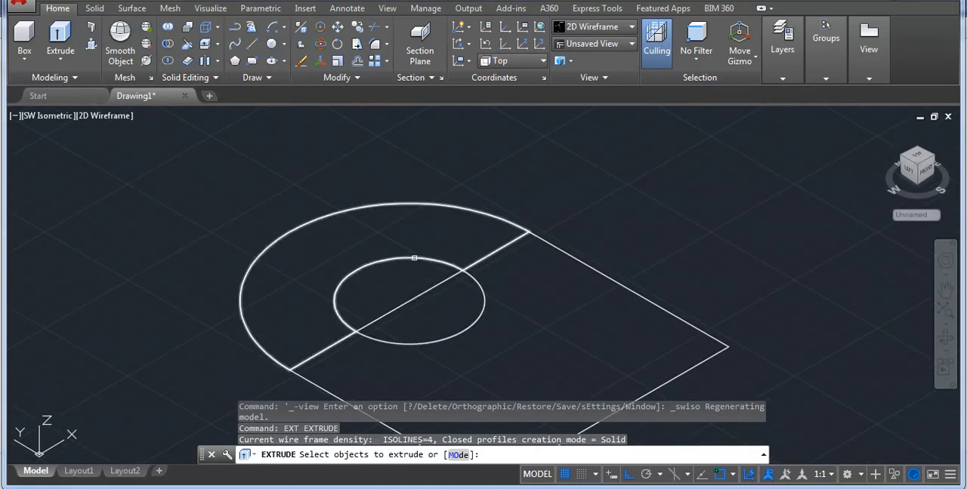
{"action": "left_click", "coordinate": [414, 258]}
{"action": "key", "text": "Return"}
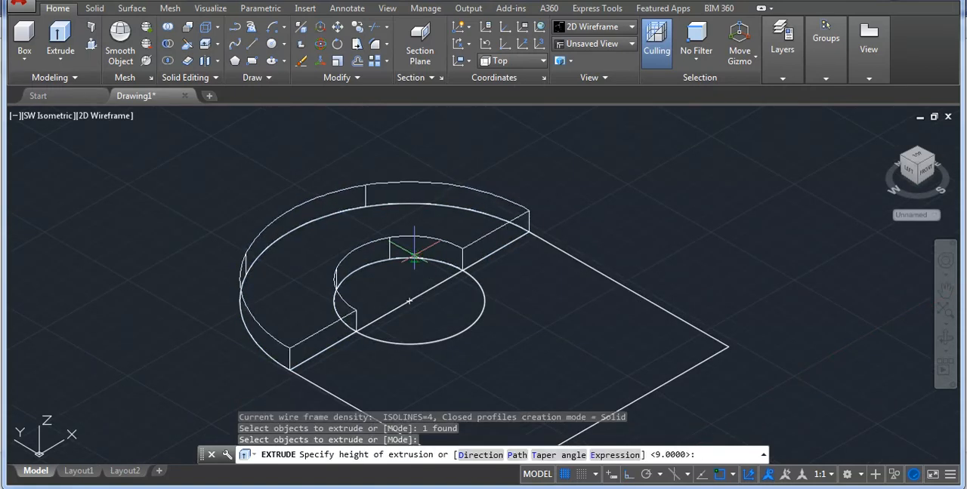
{"action": "key", "text": "Return"}
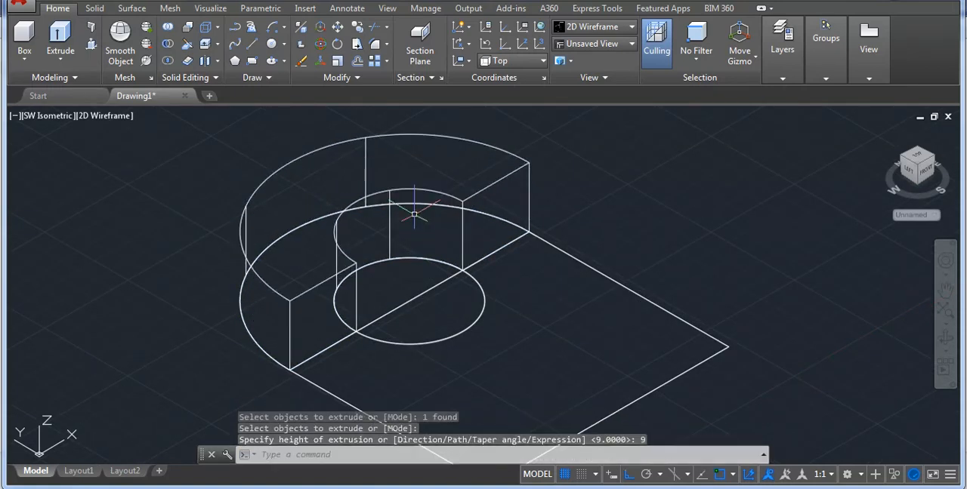
Check the lug thickness in the reference drawing and set the viewport's visual style to Shaded.
{"action": "key", "text": "alt+Tab"}
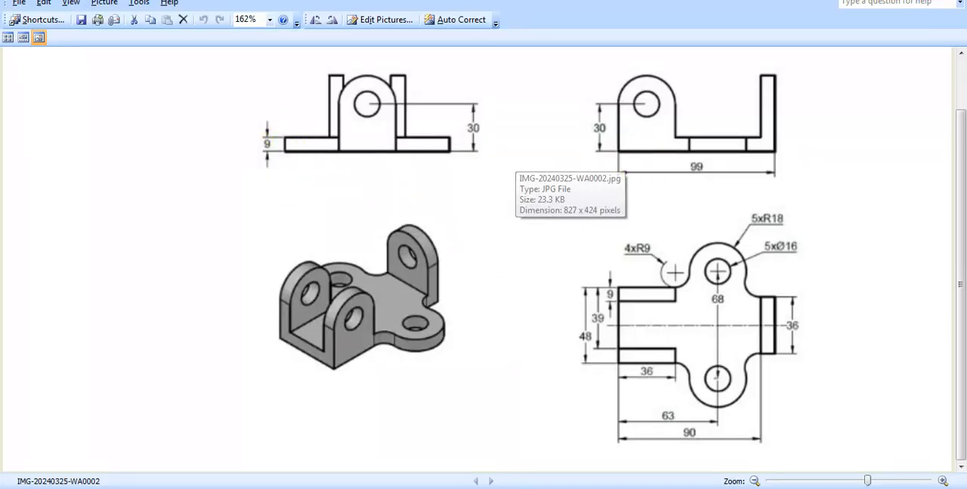
{"action": "key", "text": "alt+Tab"}
{"action": "scroll", "coordinate": [379, 278], "scroll_direction": "up", "scroll_amount": 2}
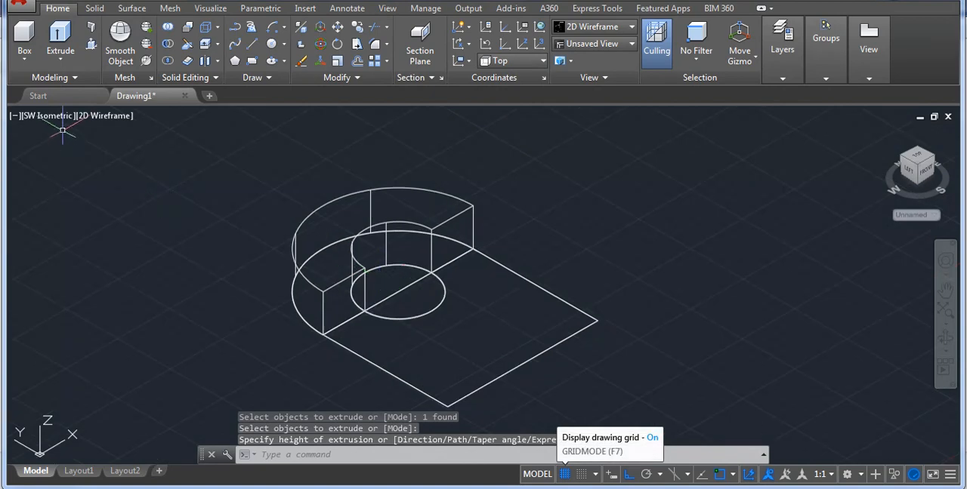
{"action": "left_click", "coordinate": [102, 117]}
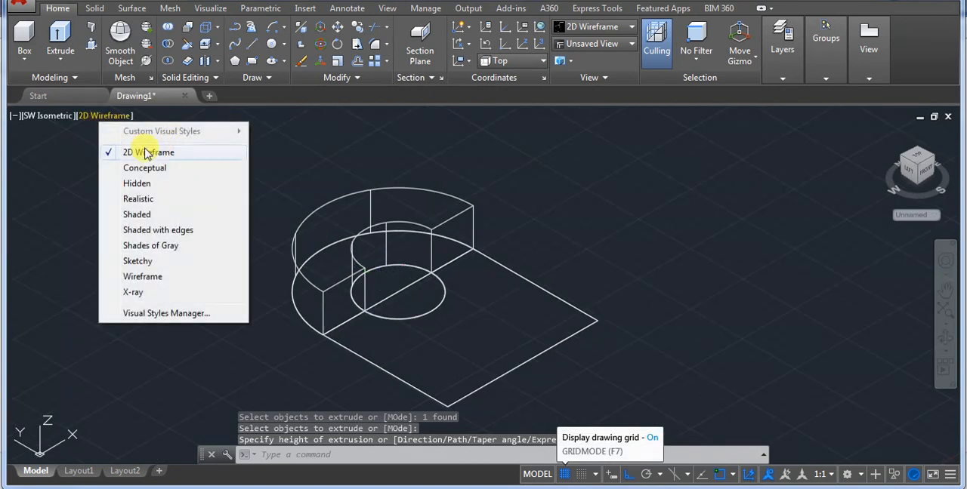
{"action": "left_click", "coordinate": [138, 214]}
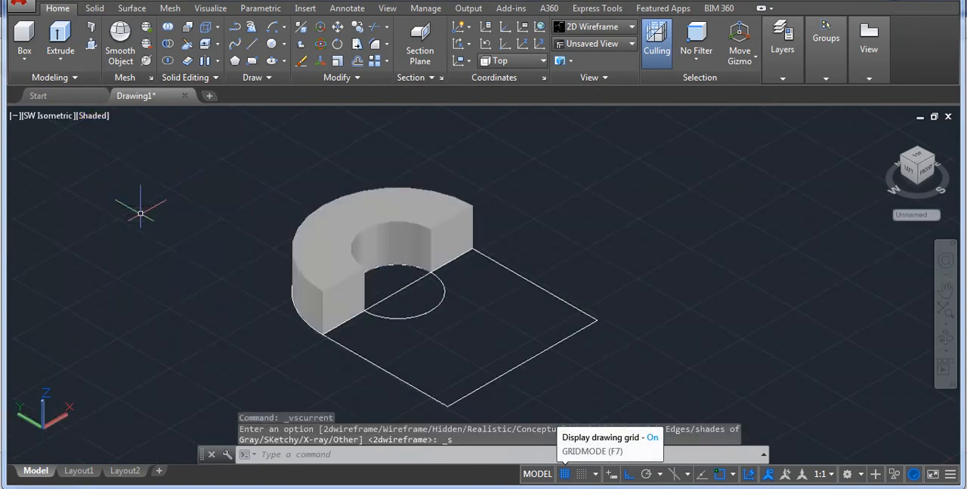
Extrude the rectangular part of the lug profile, with its half-round cutout, to a height of 9.
{"action": "type", "text": "ex"}
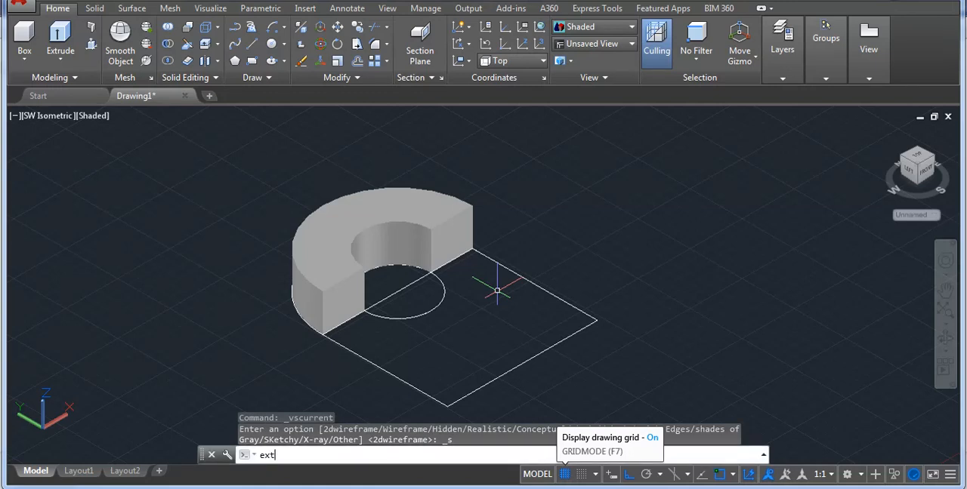
{"action": "type", "text": "t"}
{"action": "key", "text": "Return"}
{"action": "left_click", "coordinate": [504, 266]}
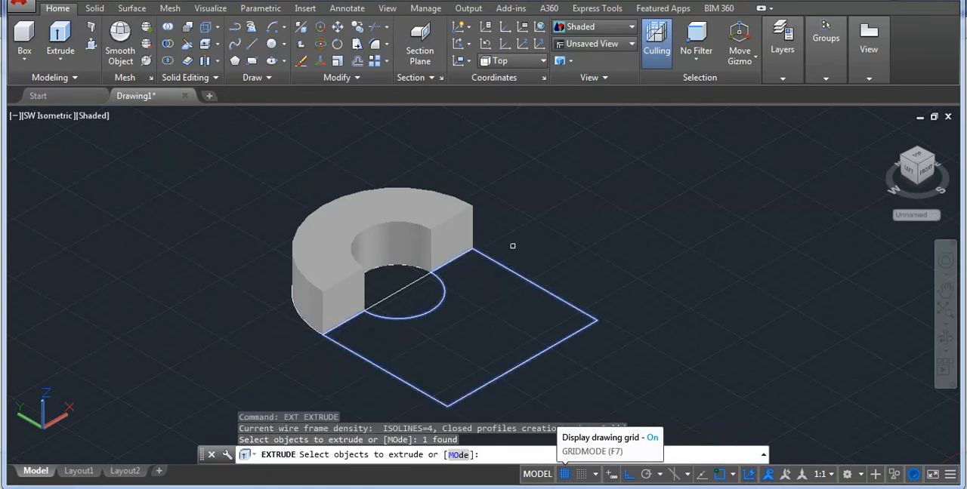
{"action": "key", "text": "Return"}
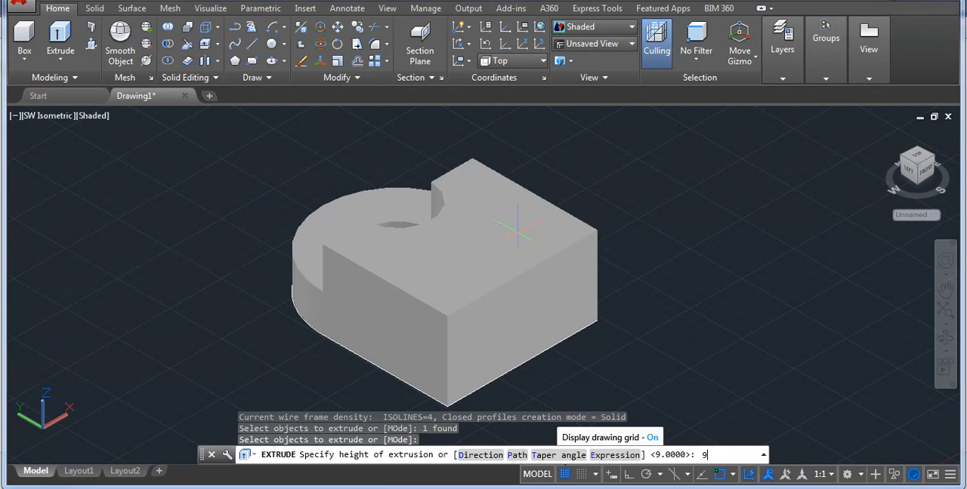
{"action": "key", "text": "Return"}
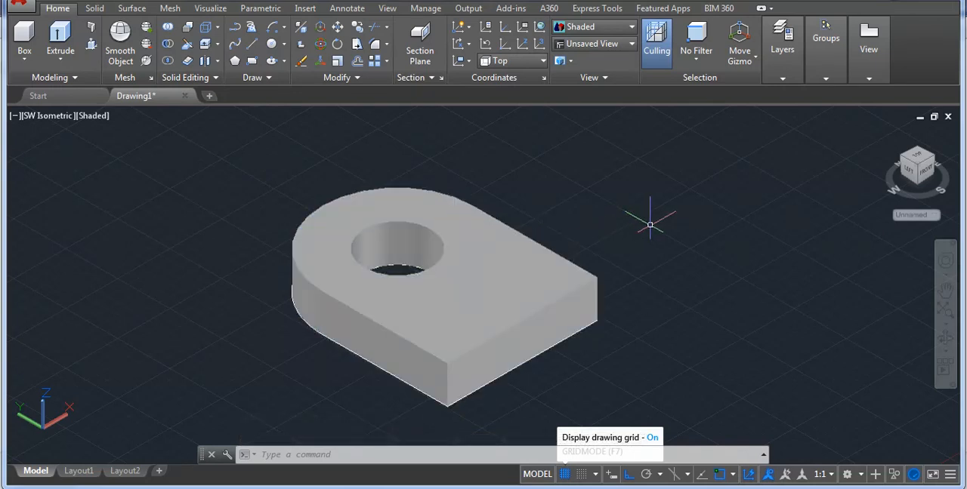
Union the rounded and rectangular solids of the lug into one body.
{"action": "type", "text": "uni"}
{"action": "key", "text": "Return"}
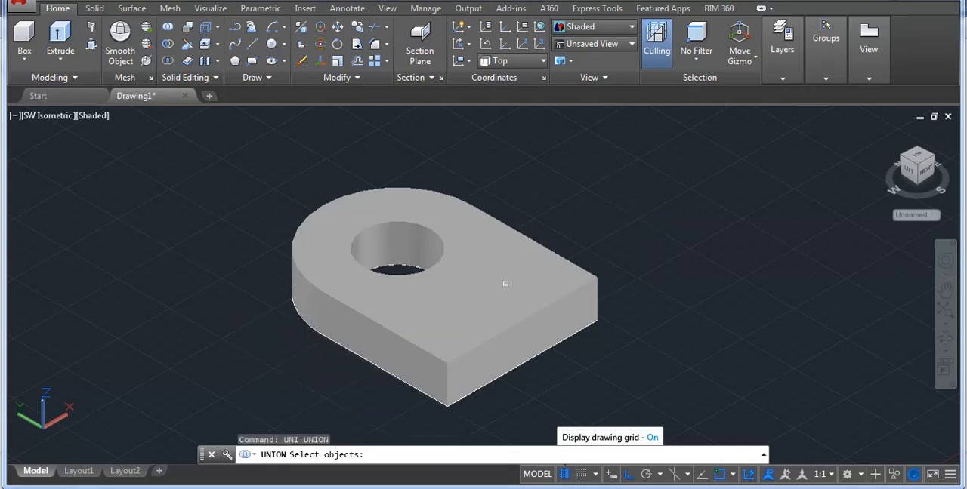
{"action": "left_click", "coordinate": [497, 288]}
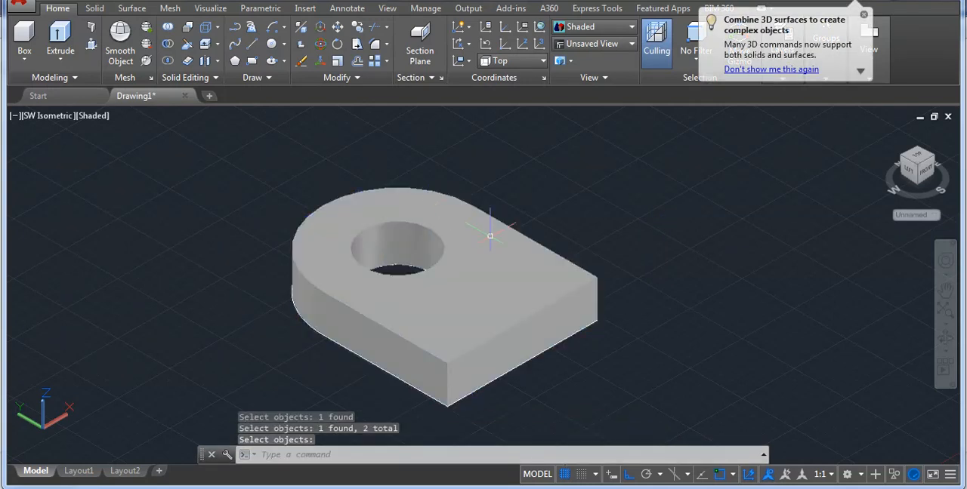
Extrude the plan view's joining arc between the upper semicircle and the 36-wide end lug to a freehand height.
{"action": "scroll", "coordinate": [475, 223], "scroll_direction": "down", "scroll_amount": 6}
{"action": "scroll", "coordinate": [305, 312], "scroll_direction": "up", "scroll_amount": 1}
{"action": "scroll", "coordinate": [435, 263], "scroll_direction": "up", "scroll_amount": 3}
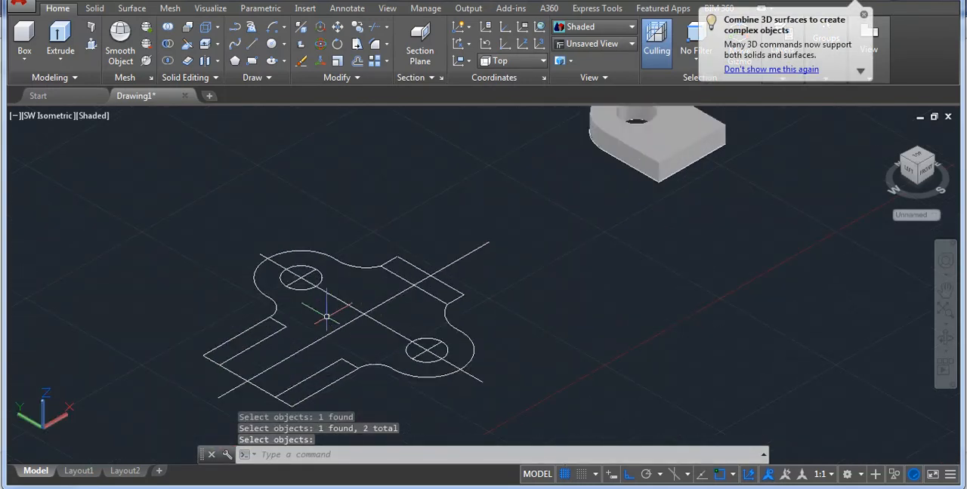
{"action": "type", "text": "ext"}
{"action": "key", "text": "Return"}
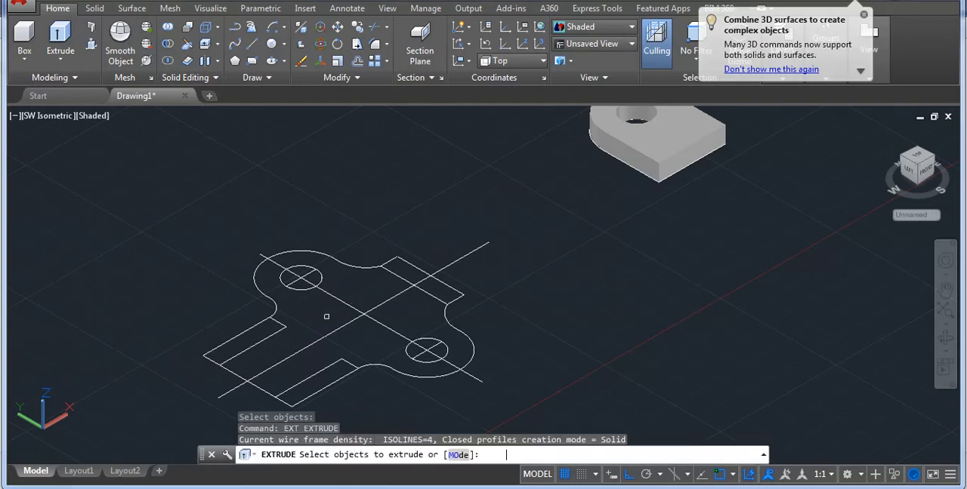
{"action": "left_click", "coordinate": [336, 260]}
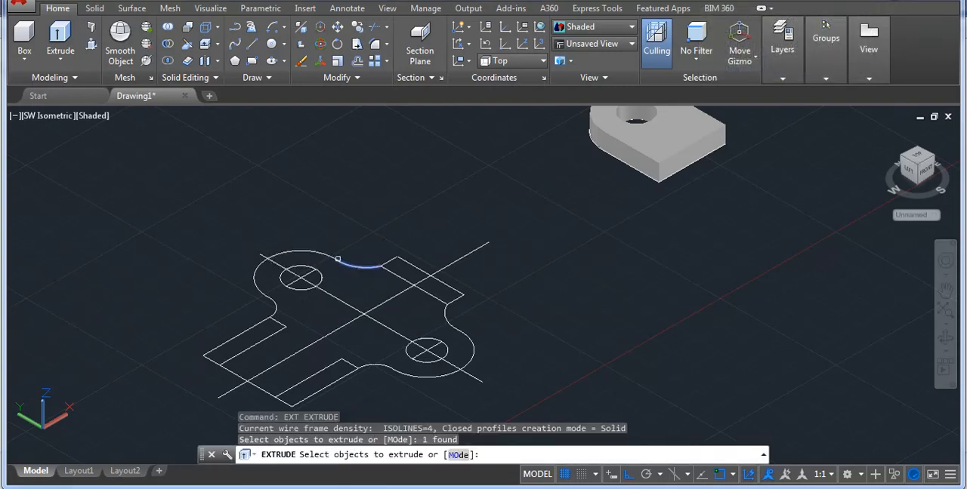
{"action": "scroll", "coordinate": [345, 257], "scroll_direction": "up", "scroll_amount": 4}
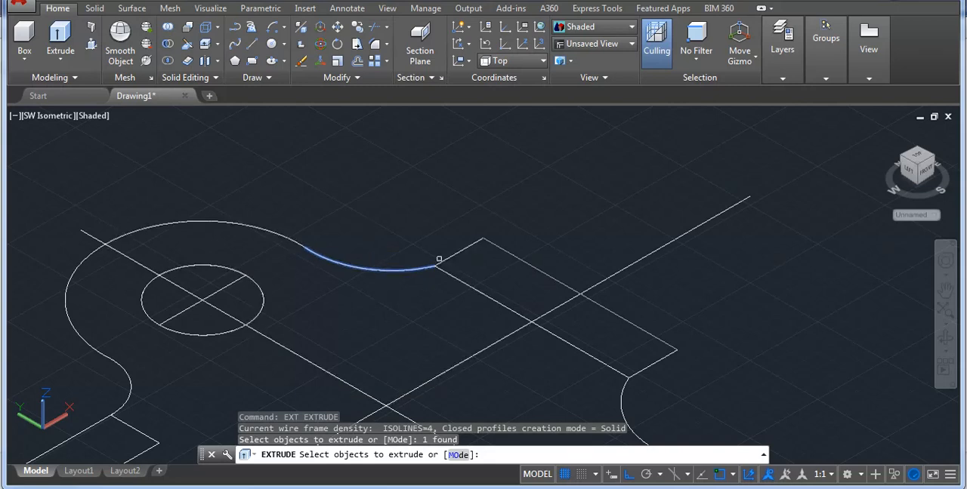
{"action": "key", "text": "Return"}
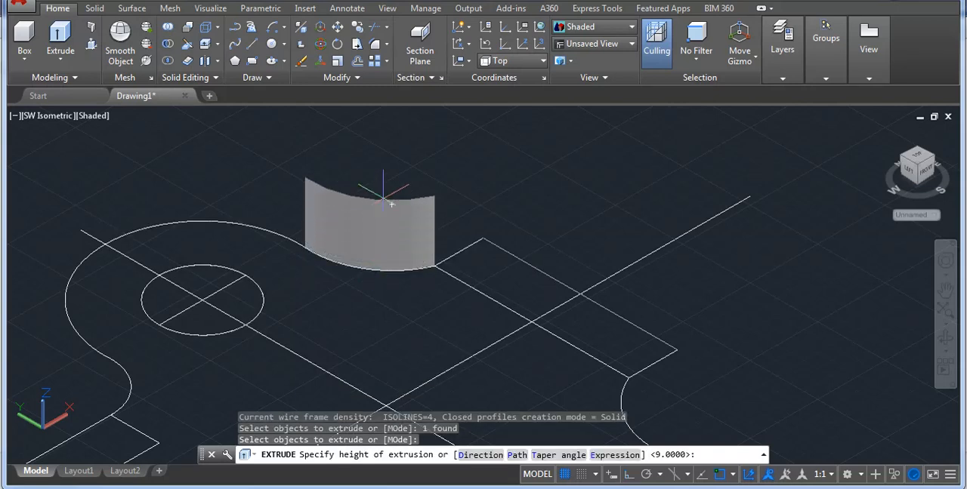
{"action": "left_click", "coordinate": [391, 204]}
Delete the curved surface extruded from the plan view's joining arc.
{"action": "scroll", "coordinate": [438, 219], "scroll_direction": "down", "scroll_amount": 3}
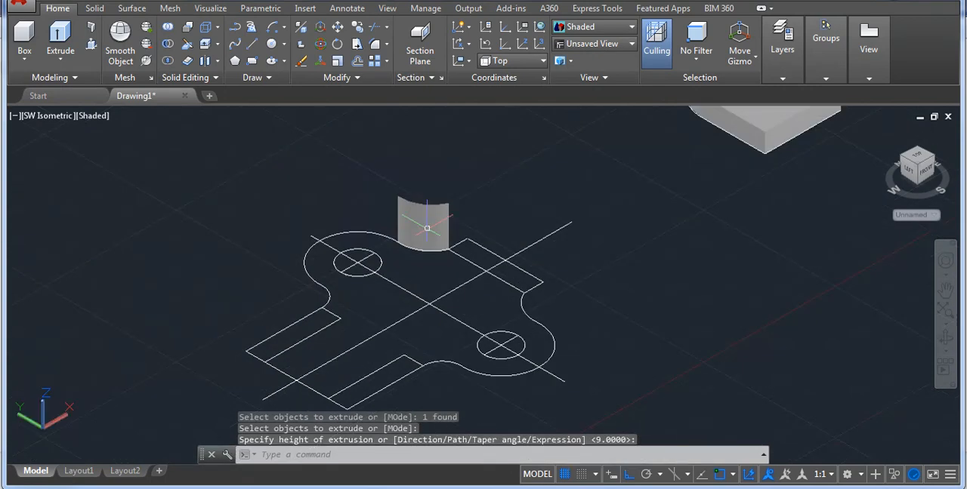
{"action": "scroll", "coordinate": [457, 229], "scroll_direction": "up", "scroll_amount": 2}
{"action": "left_click", "coordinate": [434, 217]}
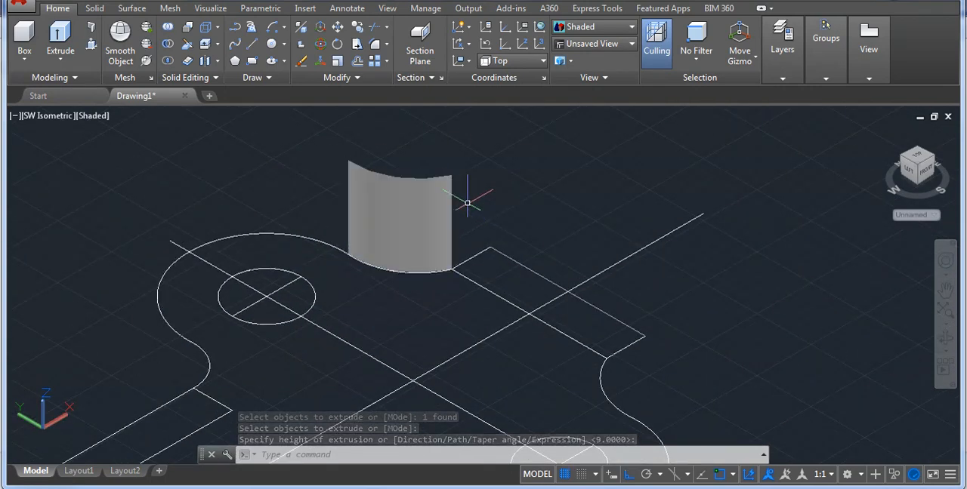
{"action": "scroll", "coordinate": [369, 249], "scroll_direction": "down", "scroll_amount": 3}
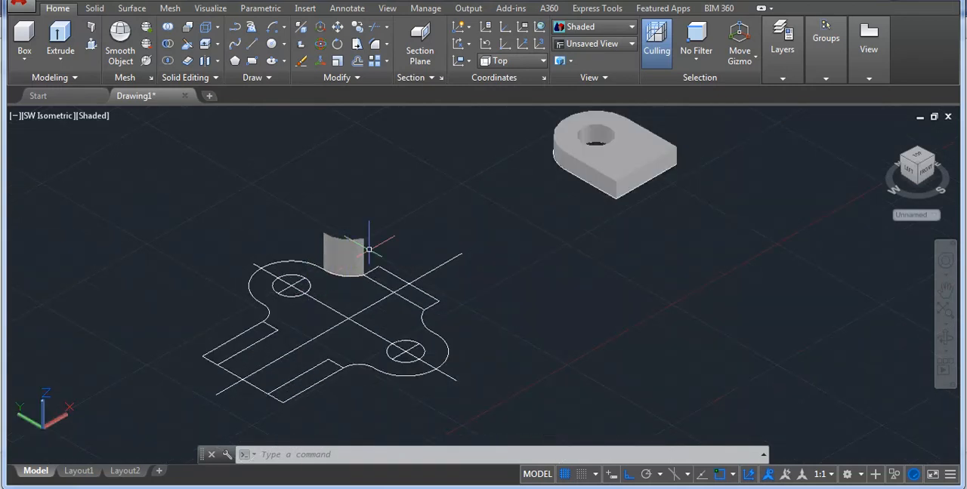
{"action": "scroll", "coordinate": [378, 242], "scroll_direction": "up", "scroll_amount": 3}
{"action": "left_click", "coordinate": [318, 254]}
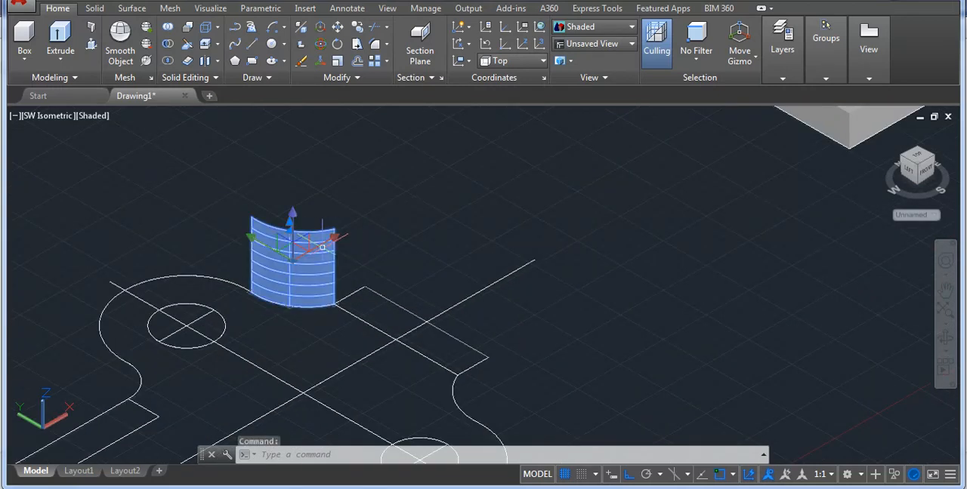
{"action": "key", "text": "Delete"}
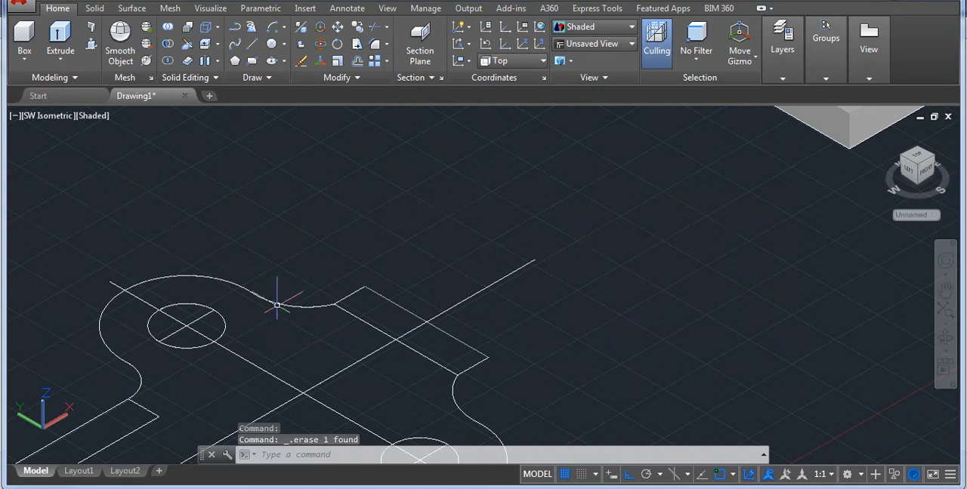
{"action": "left_click", "coordinate": [310, 304]}
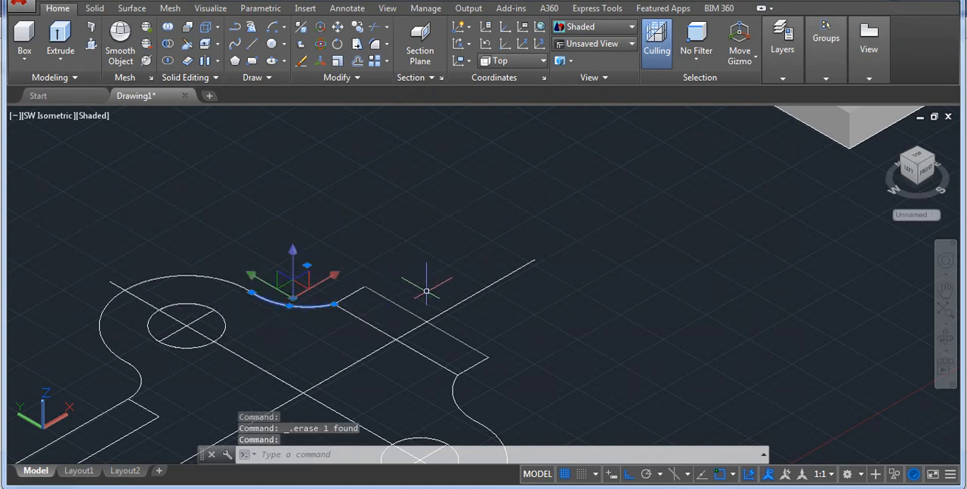
{"action": "scroll", "coordinate": [294, 308], "scroll_direction": "up", "scroll_amount": 3}
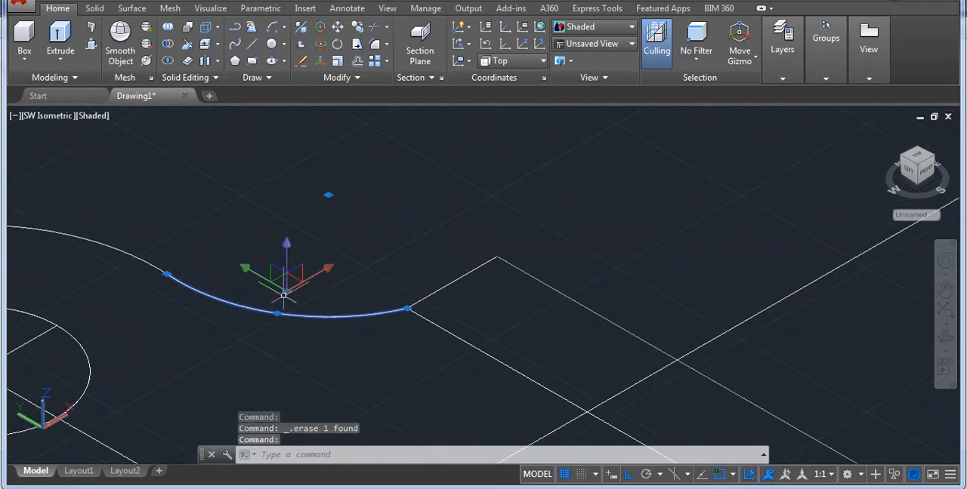
{"action": "key", "text": "Escape"}
{"action": "scroll", "coordinate": [312, 291], "scroll_direction": "down", "scroll_amount": 3}
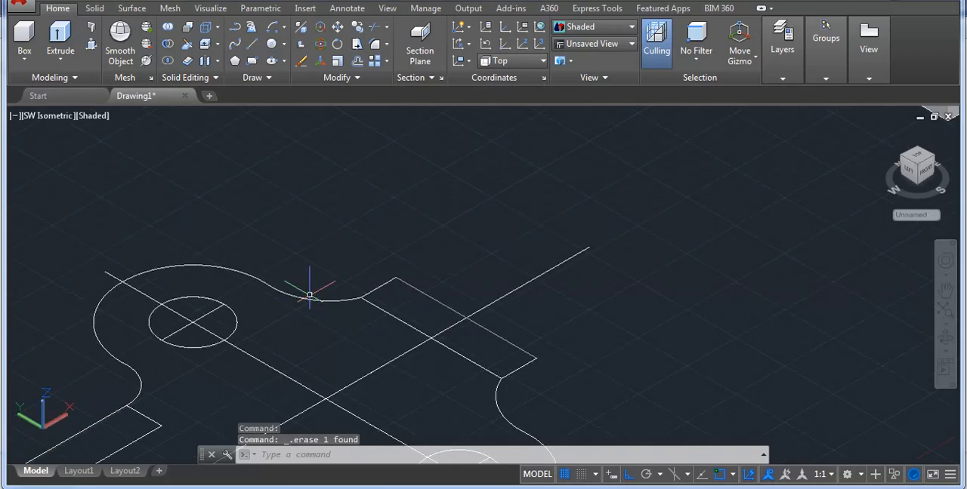
Extrude the closed plan-view quarter between the upper hole and the 36-wide lug end to a height of 9.
{"action": "type", "text": "ext"}
{"action": "key", "text": "Return"}
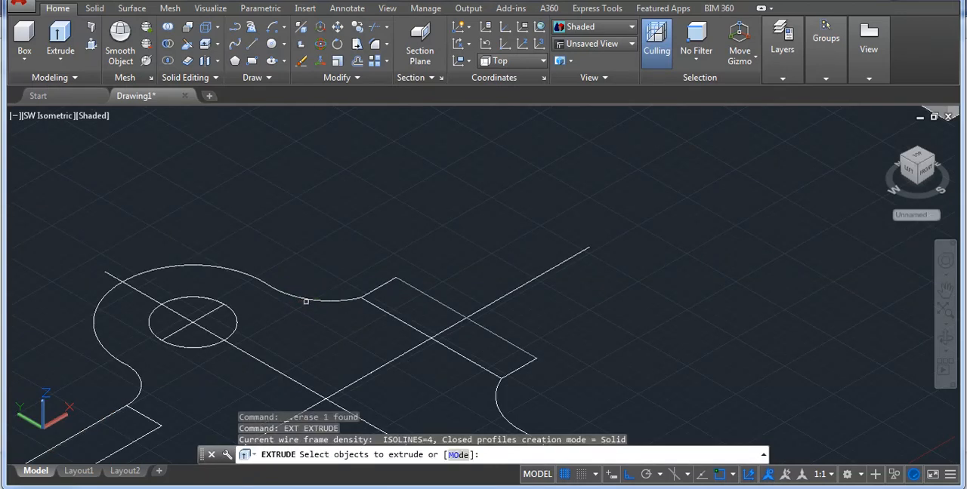
{"action": "left_click", "coordinate": [307, 300]}
{"action": "key", "text": "Return"}
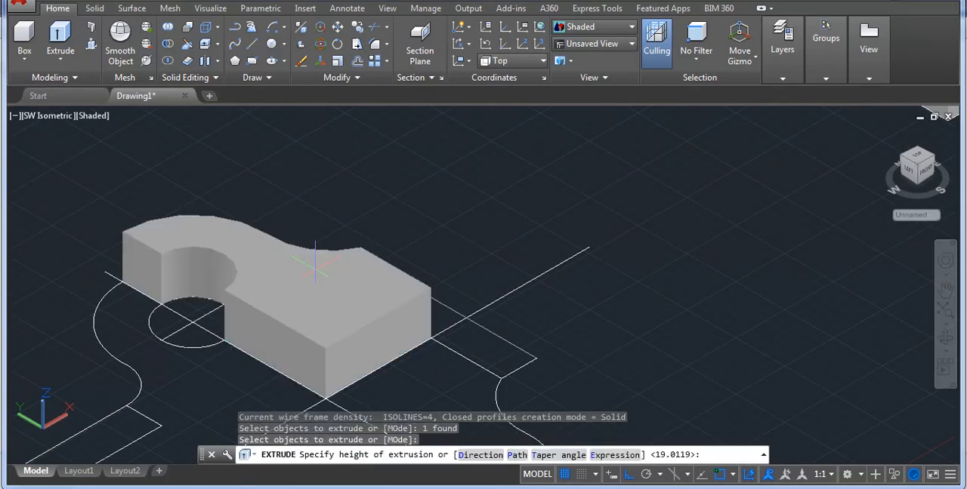
{"action": "type", "text": "9"}
{"action": "key", "text": "Return"}
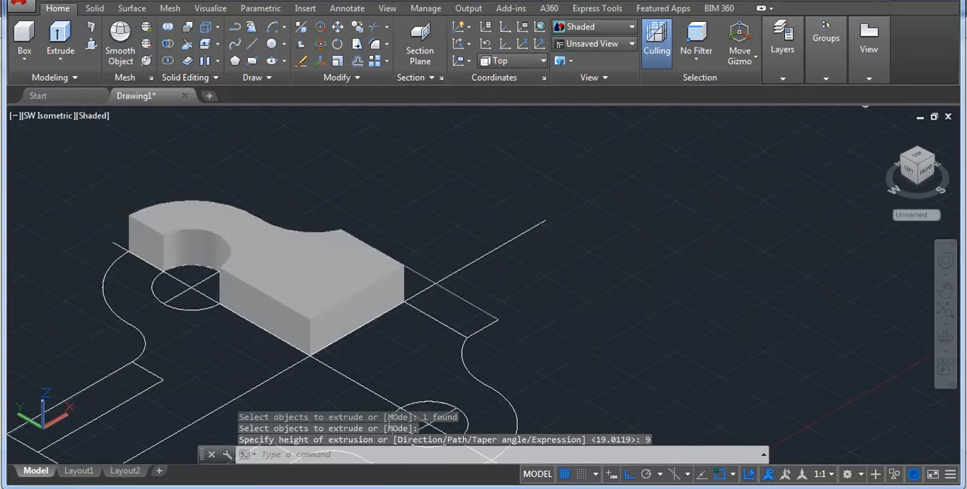
Extrude the adjoining plan-view quarter, from the upper hole towards the two-lug end, to a height of 9.
{"action": "type", "text": "ext"}
{"action": "key", "text": "Return"}
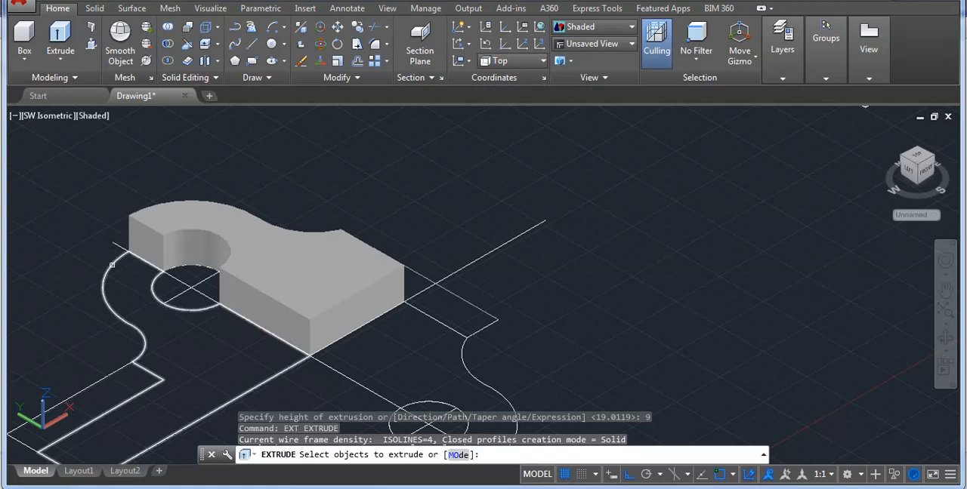
{"action": "left_click", "coordinate": [112, 264]}
{"action": "key", "text": "Return"}
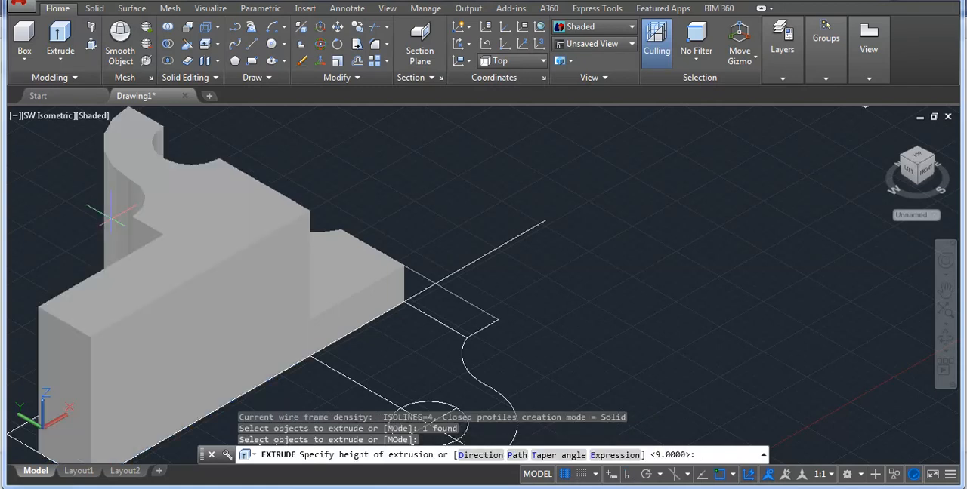
{"action": "type", "text": "9"}
{"action": "key", "text": "Return"}
{"action": "scroll", "coordinate": [189, 227], "scroll_direction": "down", "scroll_amount": 2}
{"action": "scroll", "coordinate": [189, 227], "scroll_direction": "up", "scroll_amount": 3}
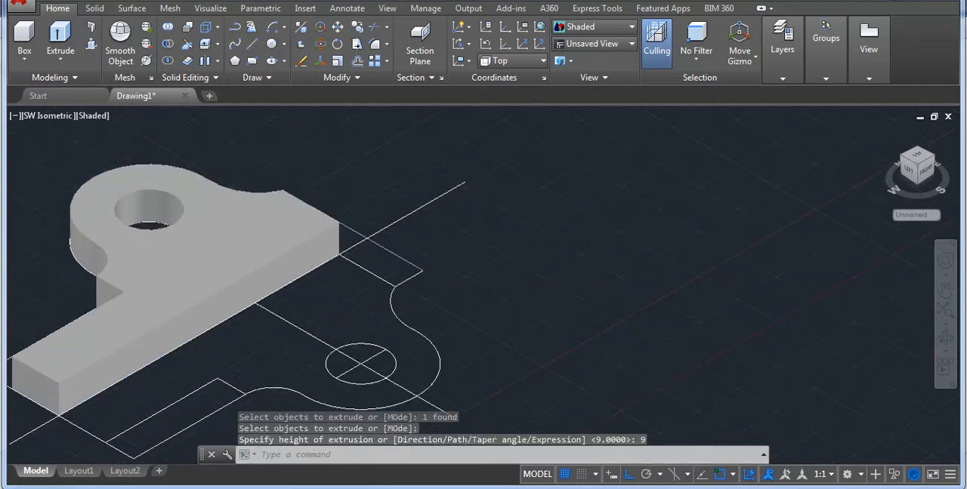
Extrude the plan-view quarter between the lower hole and the 36-wide lug end to a height of 9.
{"action": "key", "text": "Return"}
{"action": "left_click", "coordinate": [394, 310]}
{"action": "key", "text": "Return"}
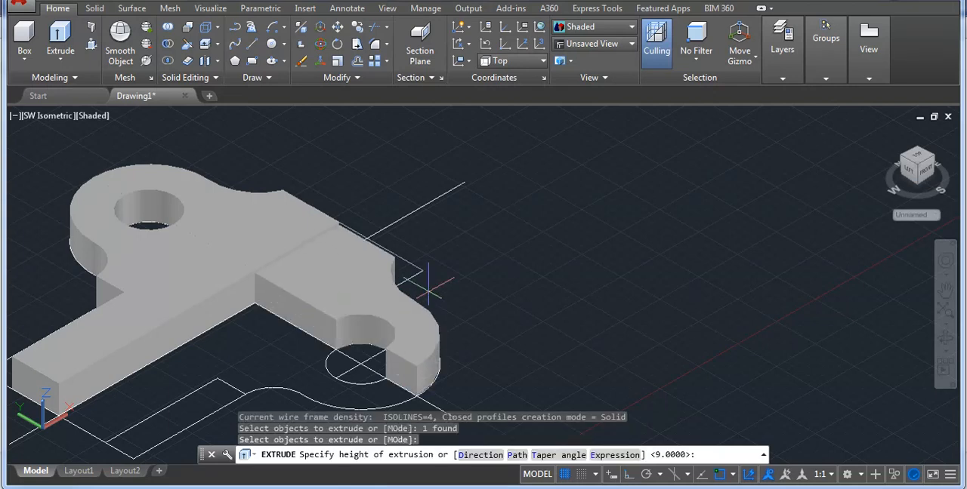
{"action": "scroll", "coordinate": [423, 295], "scroll_direction": "down", "scroll_amount": 3}
{"action": "scroll", "coordinate": [403, 333], "scroll_direction": "up", "scroll_amount": 3}
{"action": "key", "text": "Return"}
{"action": "key", "text": "Return"}
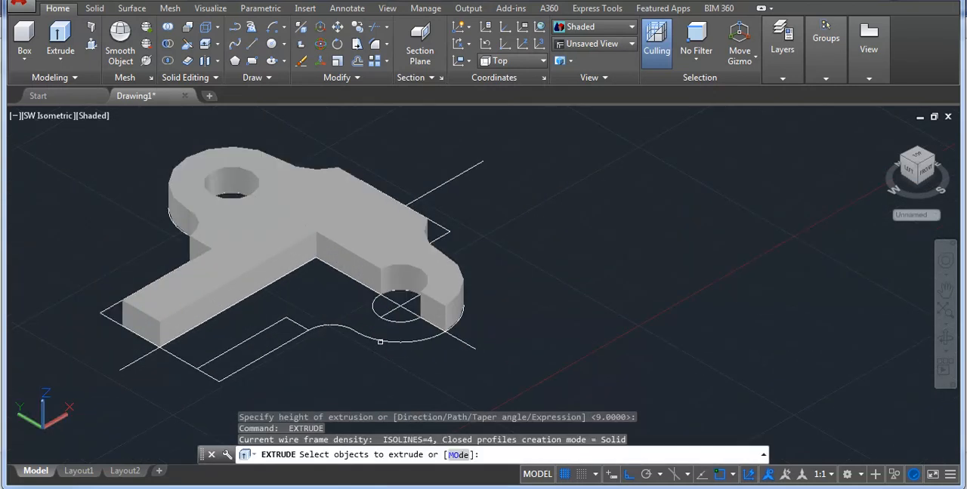
Extrude the remaining plan-view quarter, from the lower hole towards the two-lug end, to a height of 9.
{"action": "left_click", "coordinate": [383, 331]}
{"action": "key", "text": "Return"}
Union the four extruded quarters of the base plate into one solid.
{"action": "type", "text": "u"}
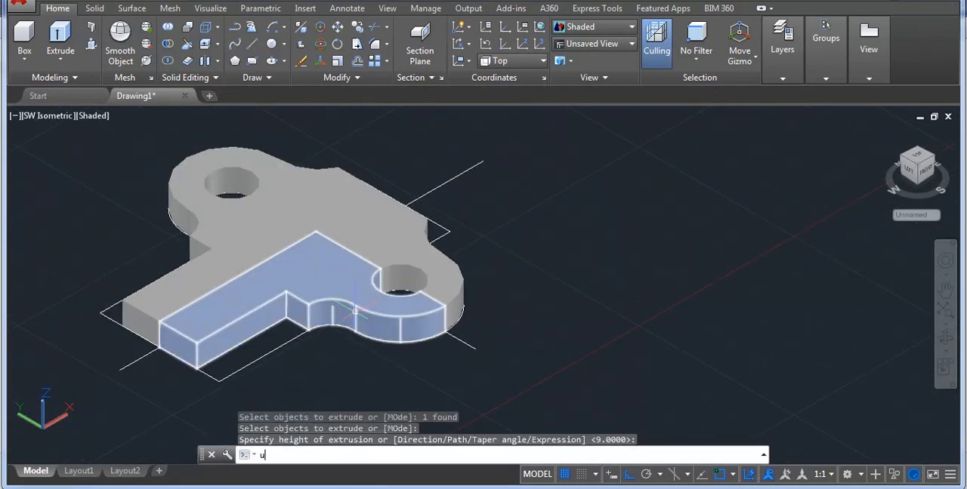
{"action": "key", "text": "Return"}
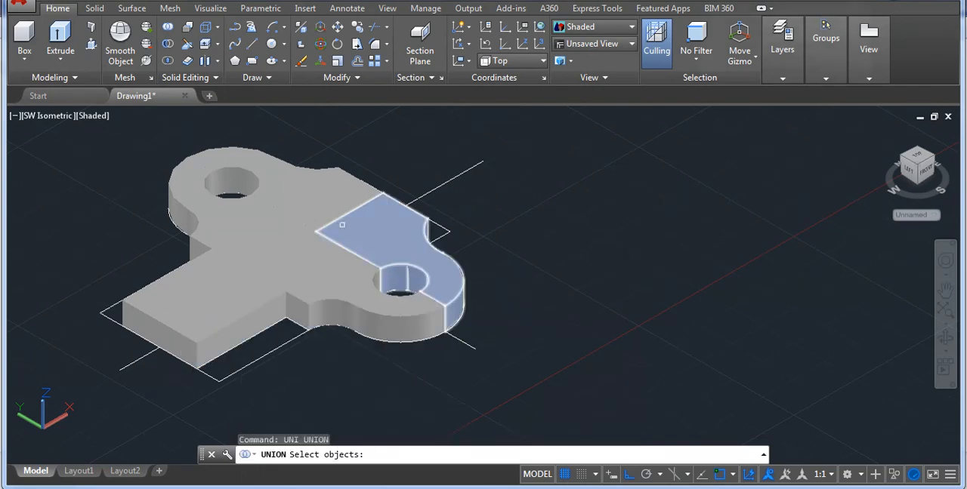
{"action": "left_click", "coordinate": [316, 204]}
{"action": "left_click", "coordinate": [281, 223]}
{"action": "left_click", "coordinate": [302, 255]}
{"action": "left_click", "coordinate": [320, 256]}
{"action": "key", "text": "Return"}
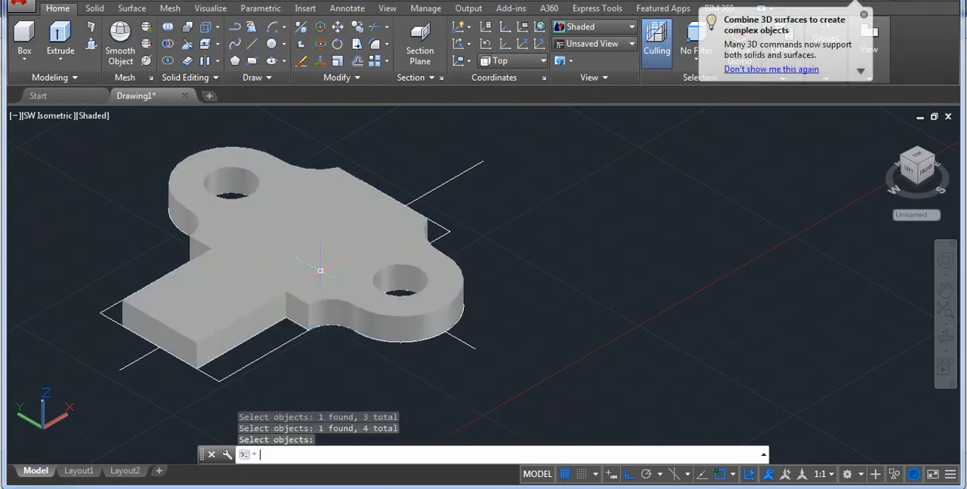
Compare the base plate and the separate lug with the reference drawing to see how the lugs stand on the plate.
{"action": "scroll", "coordinate": [322, 255], "scroll_direction": "down", "scroll_amount": 3}
{"action": "scroll", "coordinate": [340, 321], "scroll_direction": "down", "scroll_amount": 4}
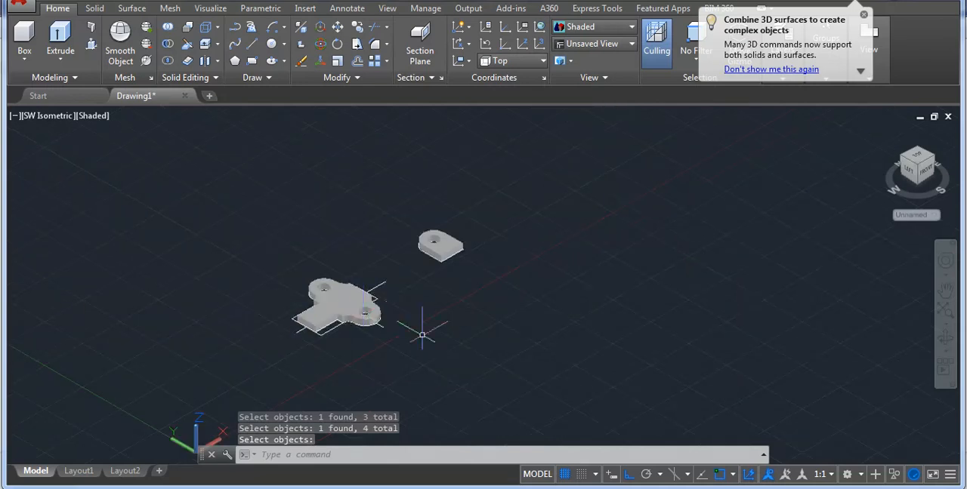
{"action": "scroll", "coordinate": [273, 301], "scroll_direction": "up", "scroll_amount": 2}
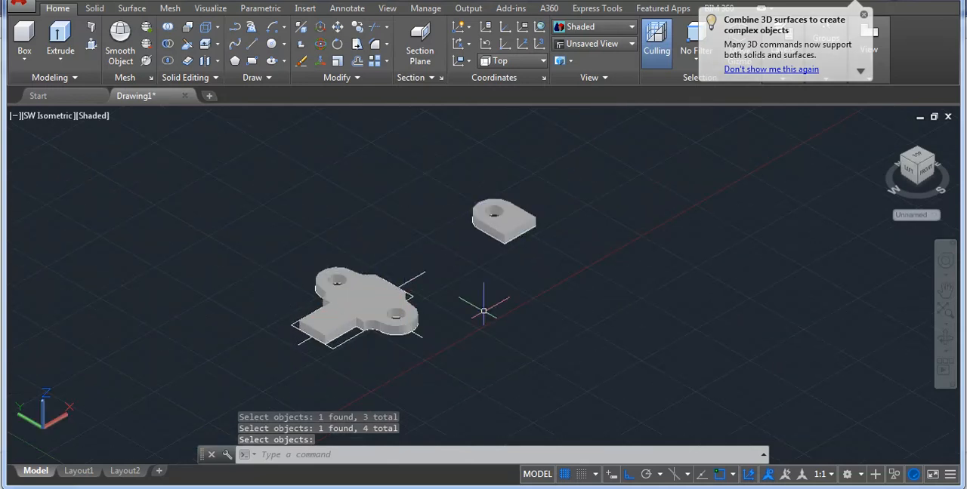
{"action": "left_click", "coordinate": [517, 488]}
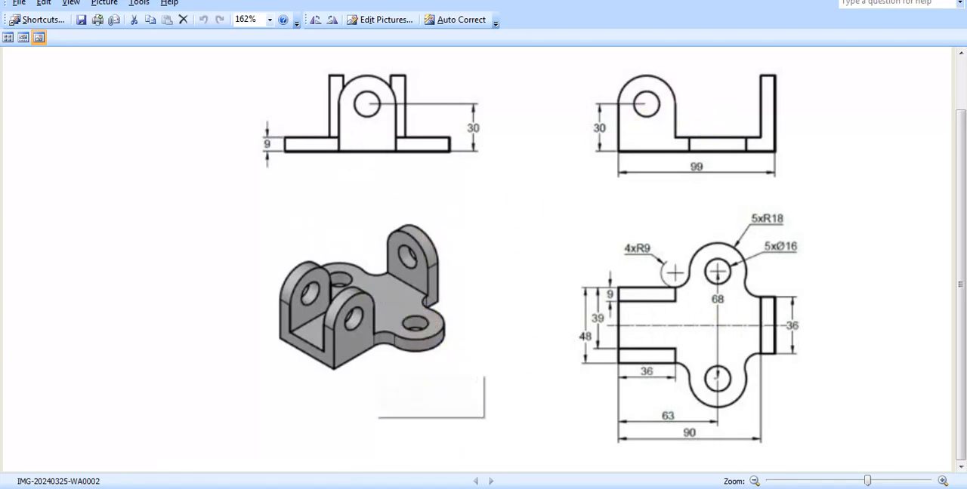
{"action": "left_click", "coordinate": [527, 488]}
{"action": "scroll", "coordinate": [467, 254], "scroll_direction": "up", "scroll_amount": 2}
{"action": "middle_click_drag", "start_coordinate": [511, 259], "coordinate": [566, 291]}
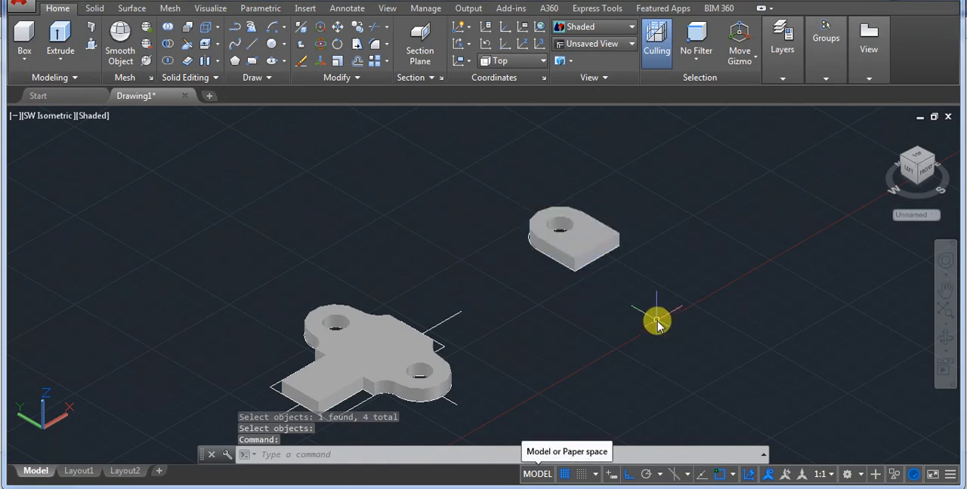
Rotate the lug solid 90 degrees about the X axis with 3DROTATE so that it stands upright.
{"action": "type", "text": "3de"}
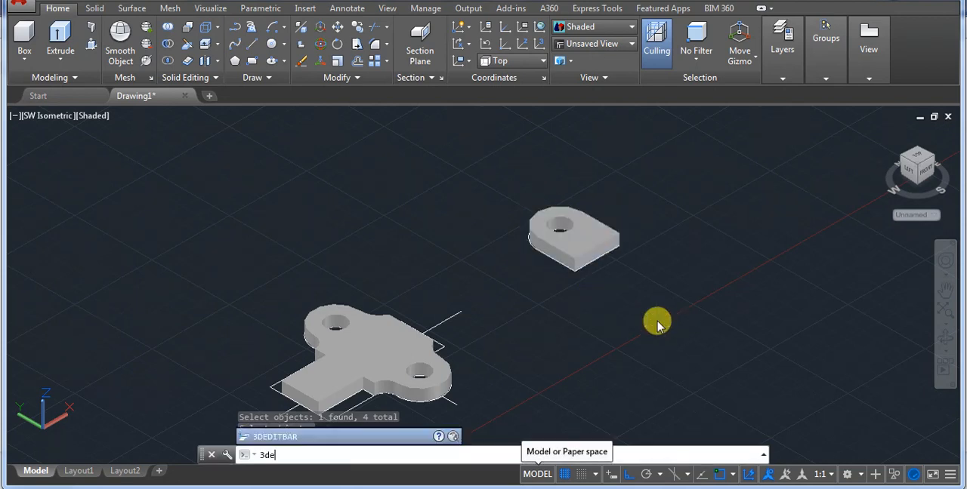
{"action": "type", "text": "ro"}
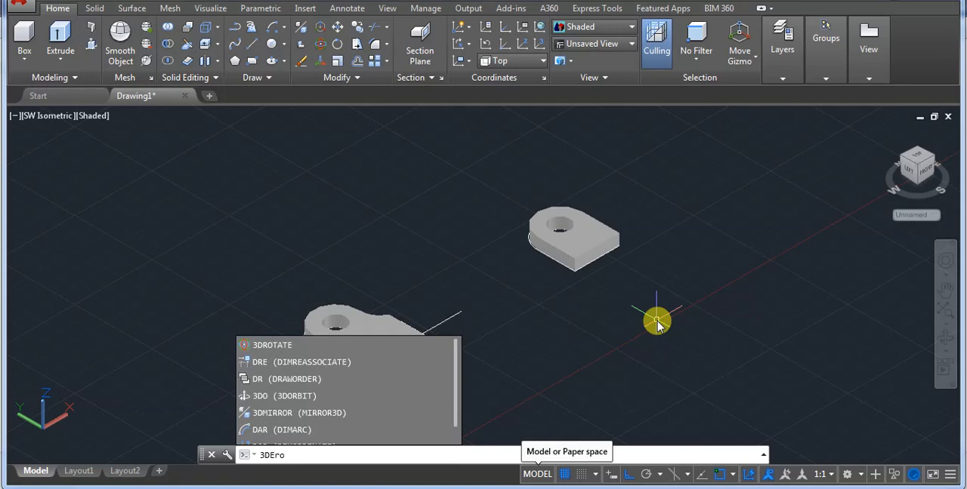
{"action": "type", "text": "ro"}
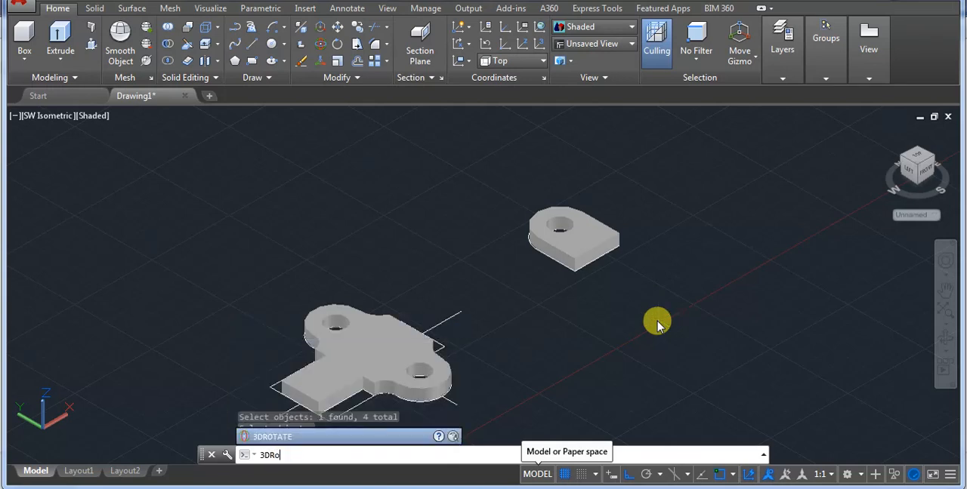
{"action": "key", "text": "Return"}
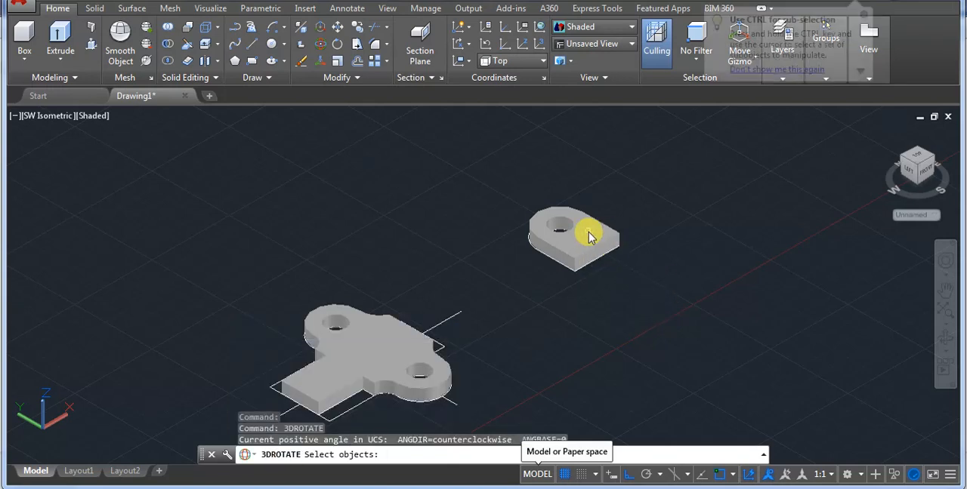
{"action": "left_click", "coordinate": [621, 246]}
{"action": "scroll", "coordinate": [621, 246], "scroll_direction": "up", "scroll_amount": 4}
{"action": "key", "text": "Return"}
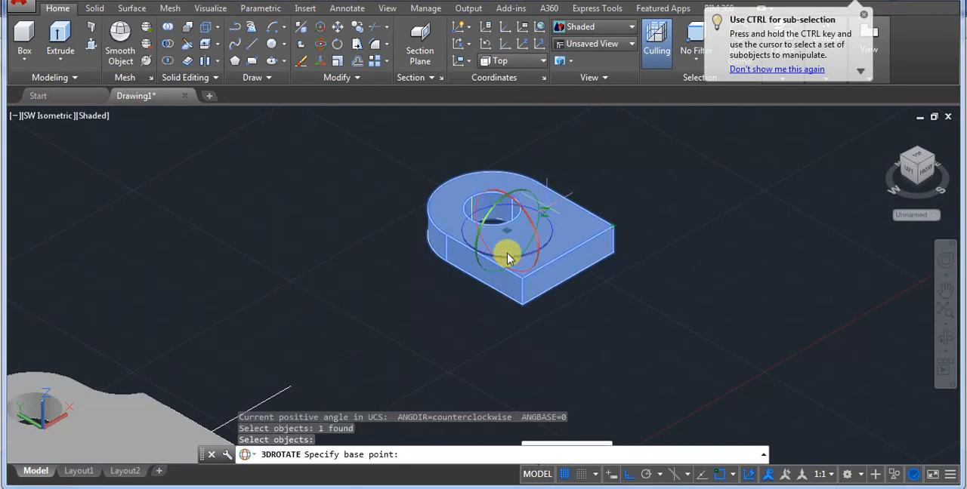
{"action": "scroll", "coordinate": [476, 227], "scroll_direction": "up", "scroll_amount": 3}
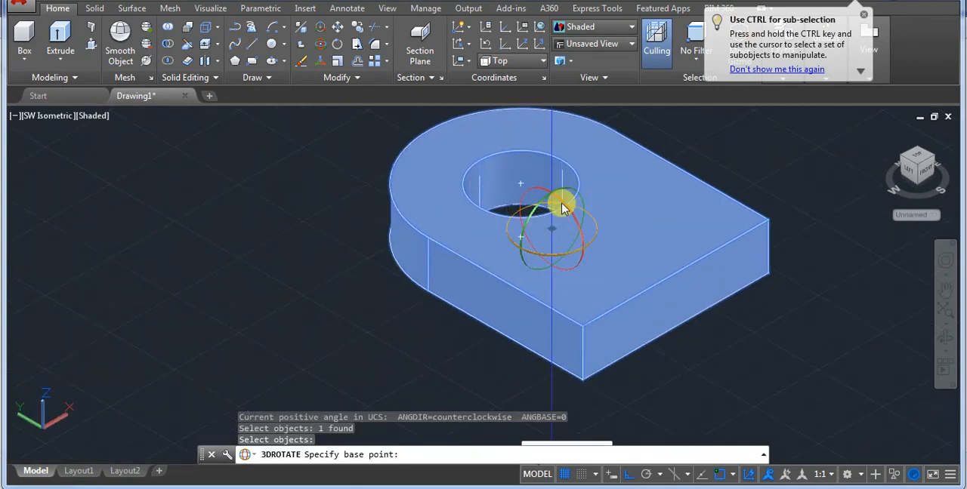
{"action": "left_click", "coordinate": [561, 205]}
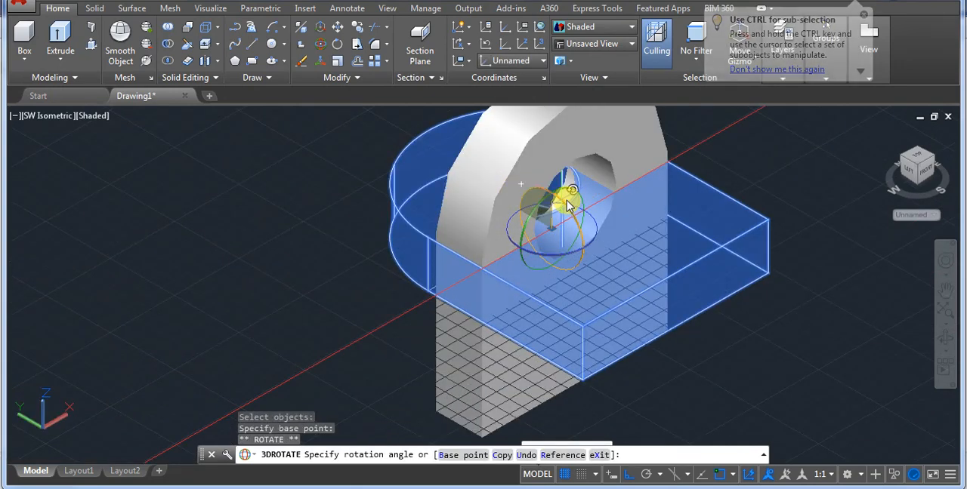
{"action": "type", "text": "90"}
{"action": "key", "text": "Return"}
{"action": "scroll", "coordinate": [513, 244], "scroll_direction": "down", "scroll_amount": 5}
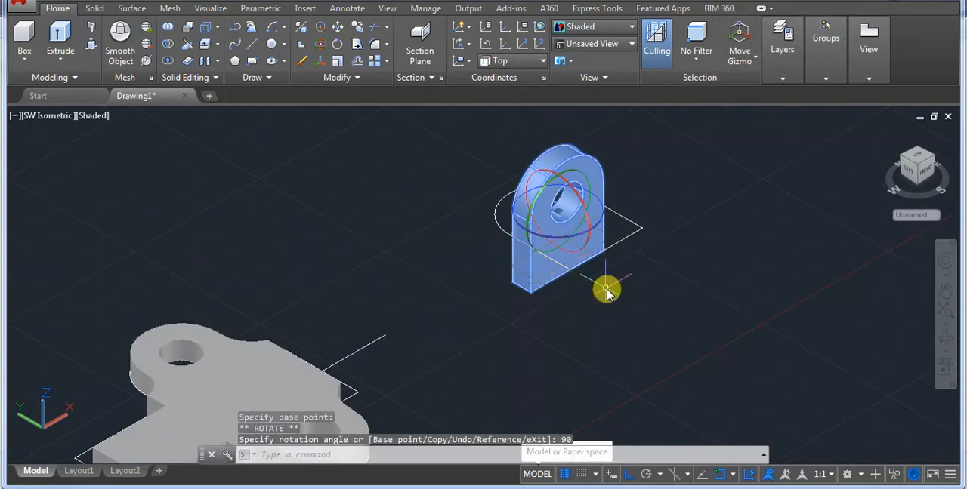
{"action": "left_click", "coordinate": [587, 296]}
{"action": "key", "text": "Escape"}
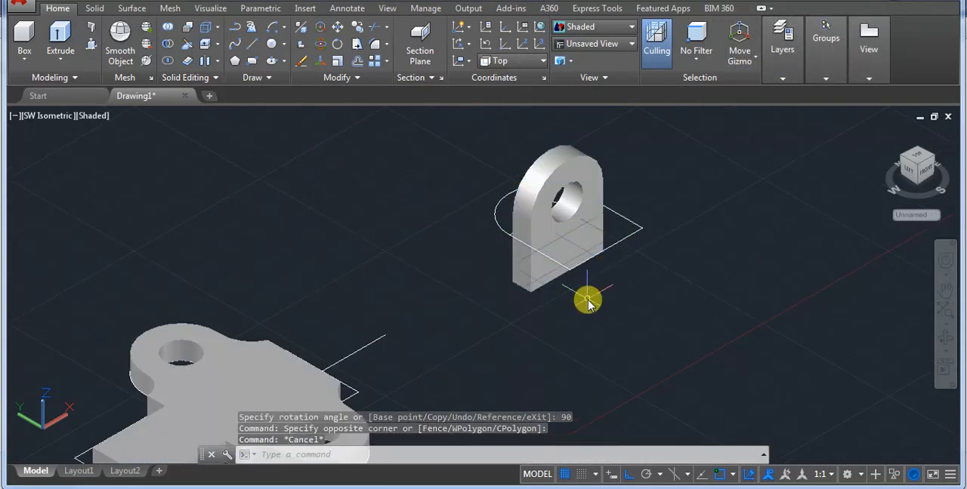
Move the upright lug by its bottom front corner to the base plate's bottom corner at the two-lug end, filling the 9-wide side strip.
{"action": "type", "text": "m"}
{"action": "key", "text": "Return"}
{"action": "left_click", "coordinate": [549, 189]}
{"action": "key", "text": "Return"}
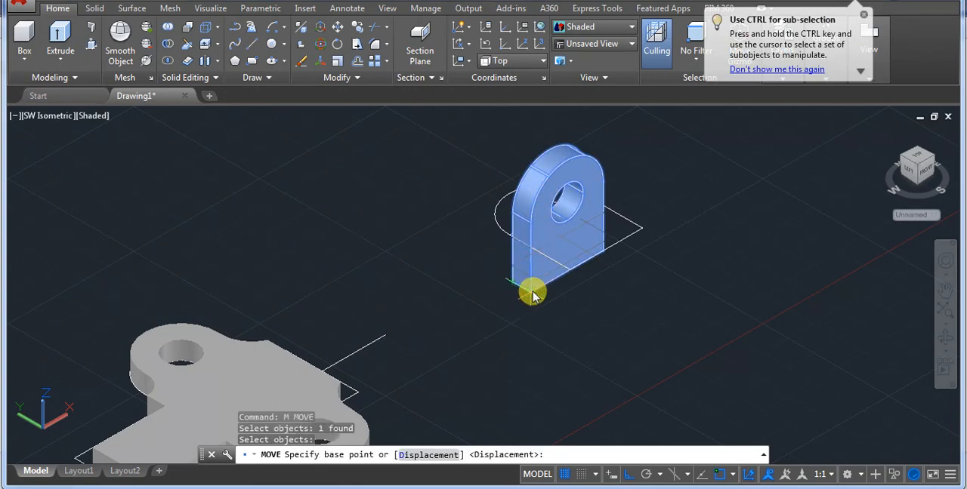
{"action": "left_click", "coordinate": [531, 295]}
{"action": "scroll", "coordinate": [544, 295], "scroll_direction": "down", "scroll_amount": 4}
{"action": "scroll", "coordinate": [390, 341], "scroll_direction": "up", "scroll_amount": 8}
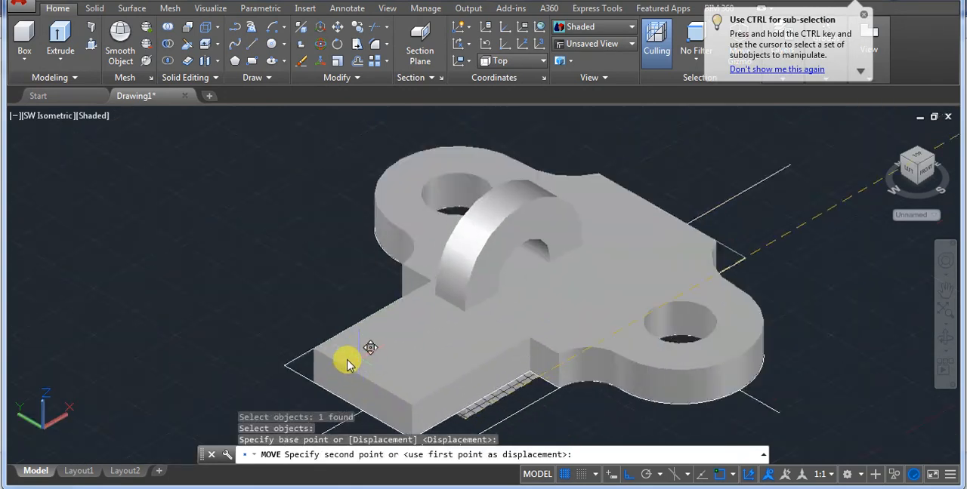
{"action": "left_click", "coordinate": [286, 401]}
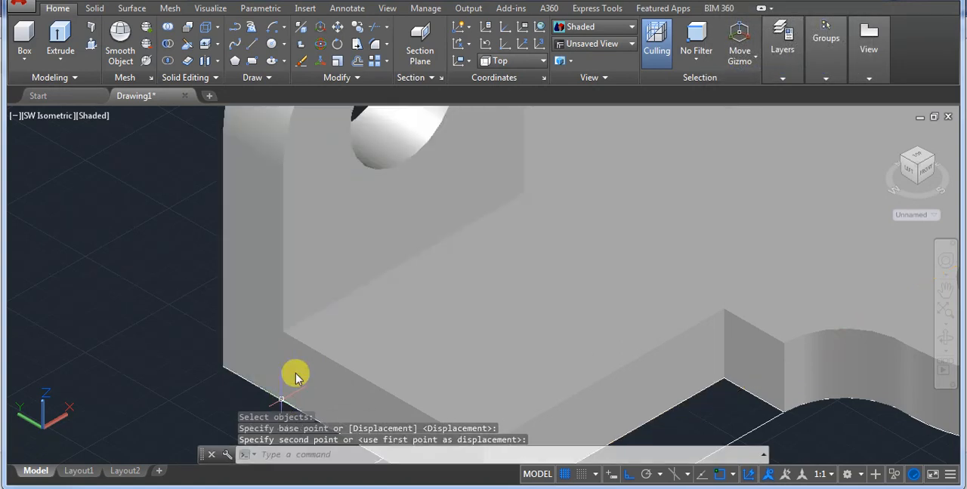
Copy the upright lug to the opposite side strip at the two-lug end, and place a spare copy beyond the plate's other end.
{"action": "scroll", "coordinate": [317, 259], "scroll_direction": "down", "scroll_amount": 2}
{"action": "left_click", "coordinate": [317, 259]}
{"action": "type", "text": "co"}
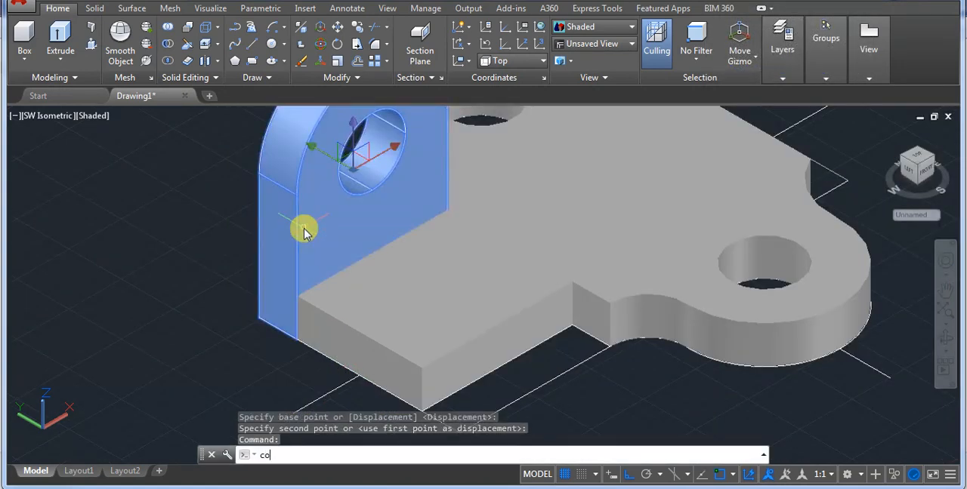
{"action": "key", "text": "Return"}
{"action": "left_click", "coordinate": [258, 321]}
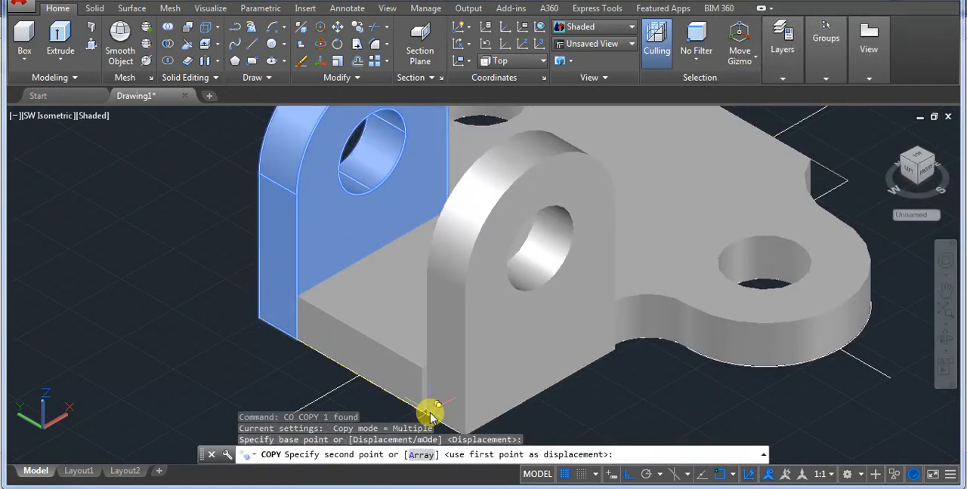
{"action": "scroll", "coordinate": [416, 417], "scroll_direction": "down", "scroll_amount": 2}
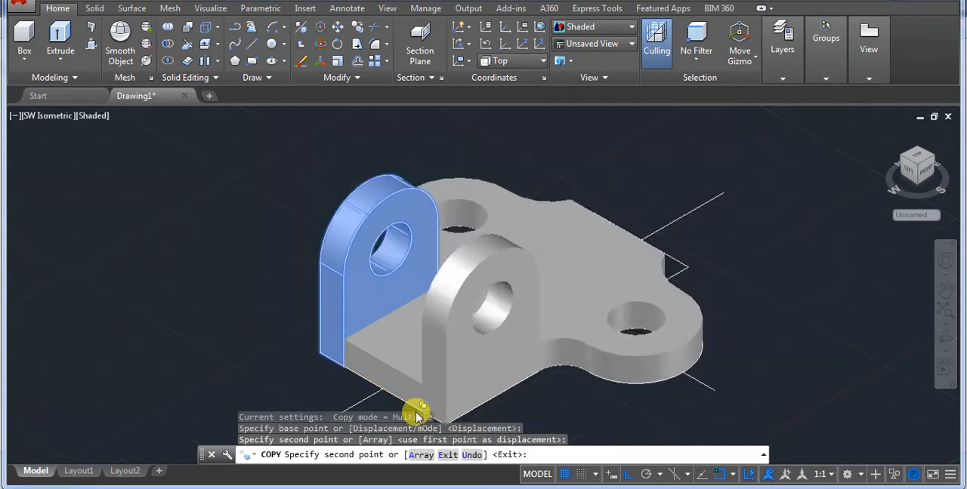
{"action": "left_click", "coordinate": [740, 237]}
{"action": "key", "text": "Return"}
Rotate the spare lug copy 90 degrees about the vertical Z axis with 3DROTATE.
{"action": "scroll", "coordinate": [610, 277], "scroll_direction": "down", "scroll_amount": 2}
{"action": "scroll", "coordinate": [611, 277], "scroll_direction": "up", "scroll_amount": 2}
{"action": "left_click", "coordinate": [646, 217]}
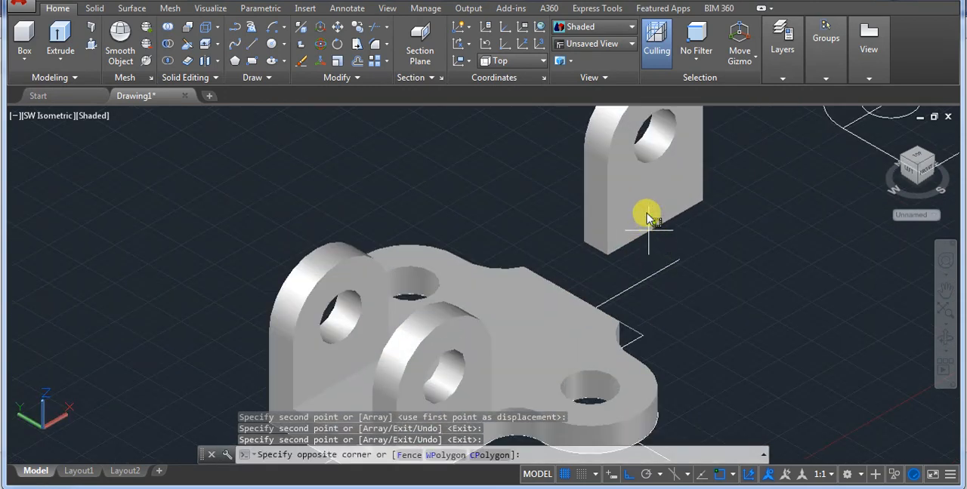
{"action": "type", "text": "3DROTATE"}
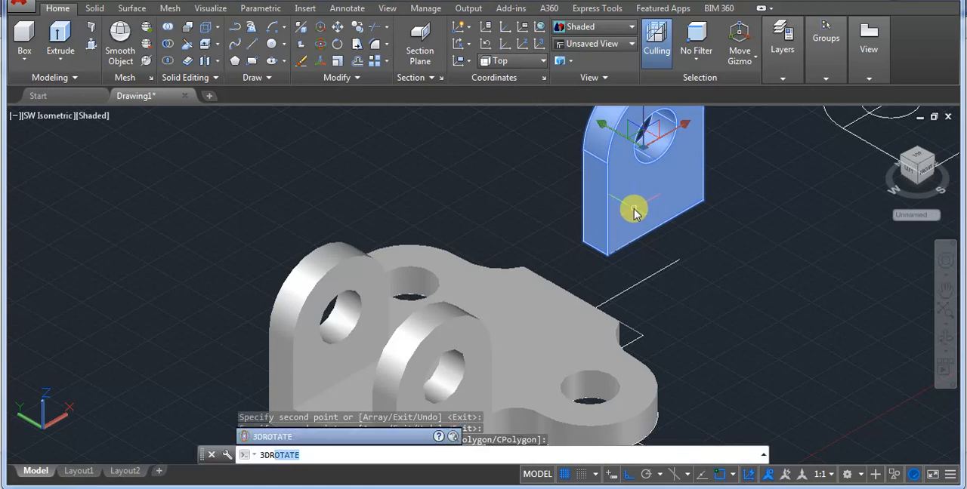
{"action": "key", "text": "Return"}
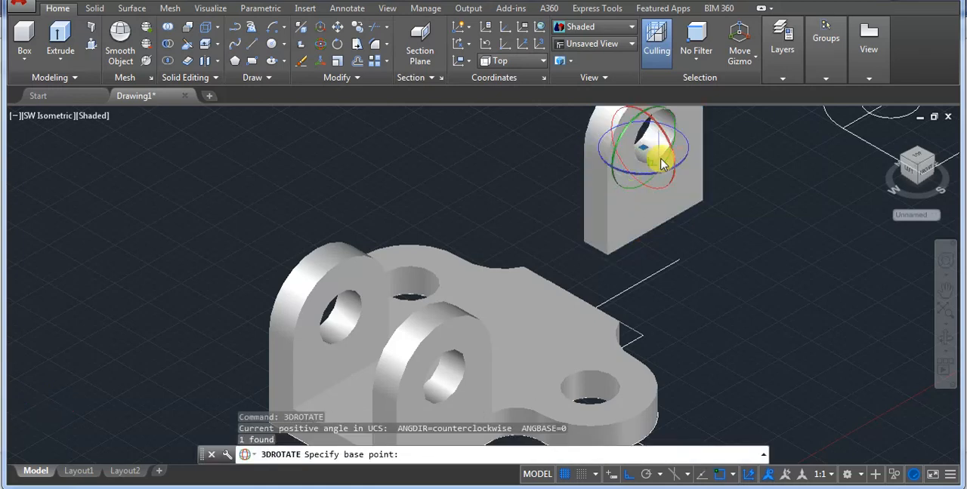
{"action": "left_click", "coordinate": [688, 151]}
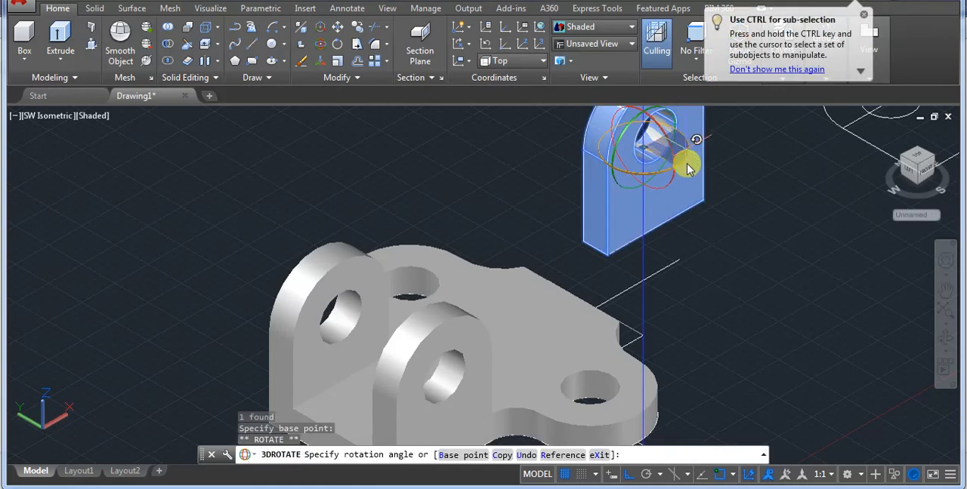
{"action": "type", "text": "90"}
{"action": "key", "text": "Return"}
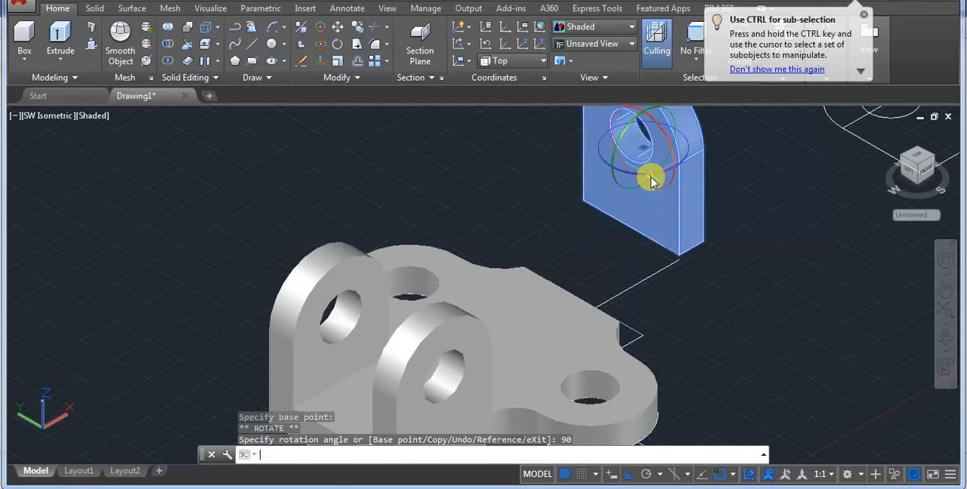
Move the rotated lug by its outer bottom corner to the outer corner of the outline at the plate's single-lug end.
{"action": "scroll", "coordinate": [639, 320], "scroll_direction": "down", "scroll_amount": 2}
{"action": "scroll", "coordinate": [686, 296], "scroll_direction": "up", "scroll_amount": 3}
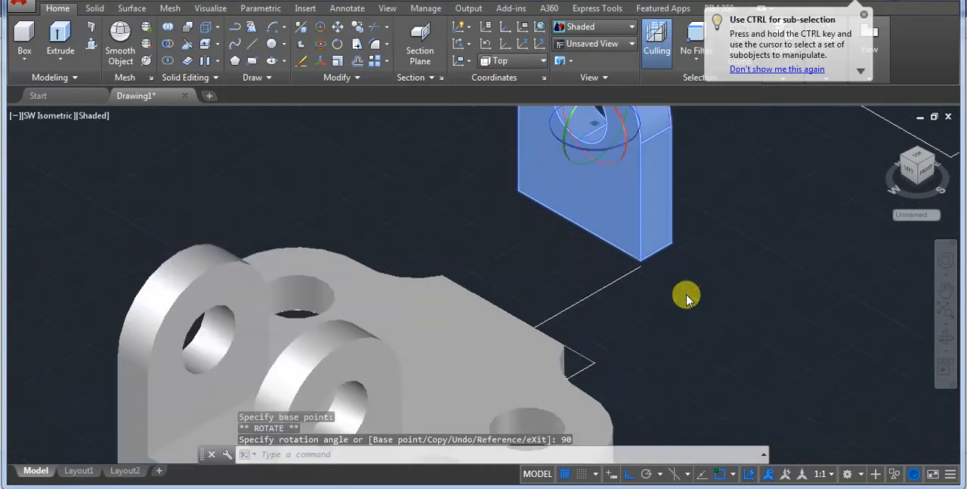
{"action": "scroll", "coordinate": [559, 309], "scroll_direction": "down", "scroll_amount": 2}
{"action": "scroll", "coordinate": [559, 308], "scroll_direction": "up", "scroll_amount": 3}
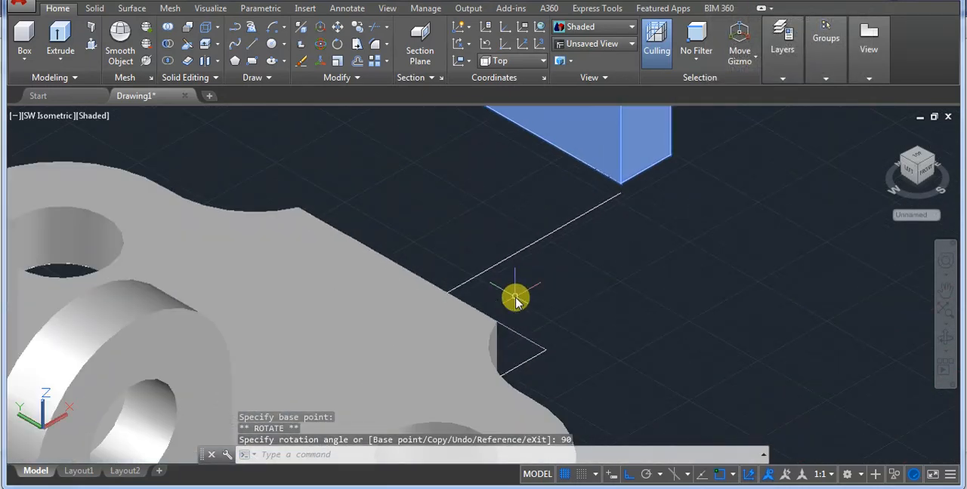
{"action": "type", "text": "m"}
{"action": "key", "text": "Return"}
{"action": "left_click", "coordinate": [673, 154]}
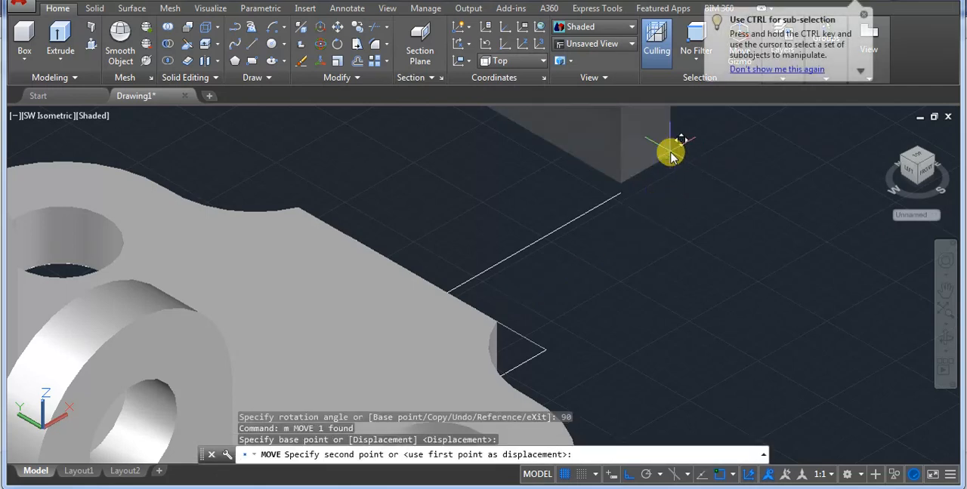
{"action": "left_click", "coordinate": [546, 355]}
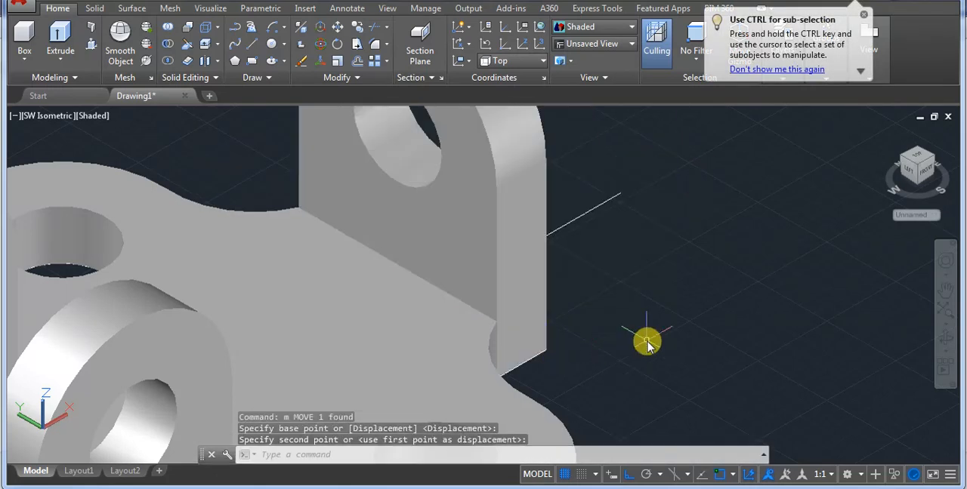
Union the base plate and the three upright lugs into one solid.
{"action": "scroll", "coordinate": [646, 342], "scroll_direction": "down", "scroll_amount": 5}
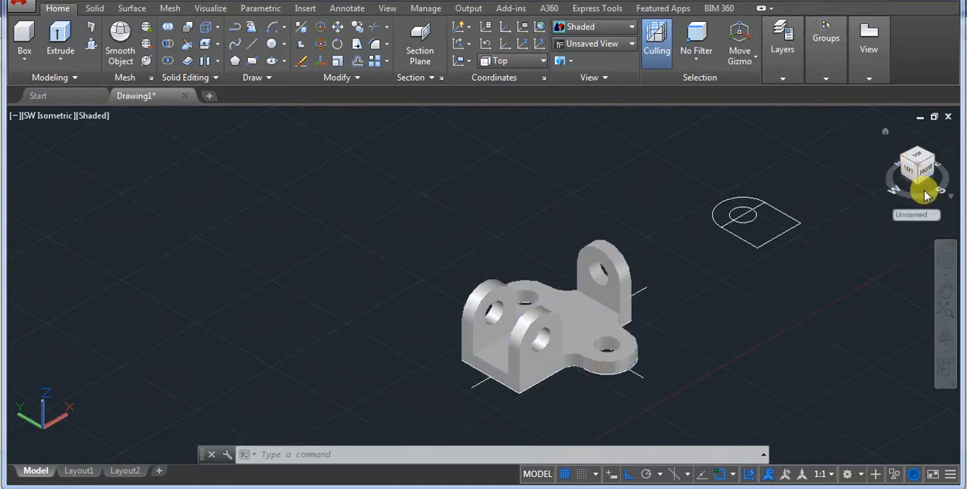
{"action": "left_click", "coordinate": [944, 337]}
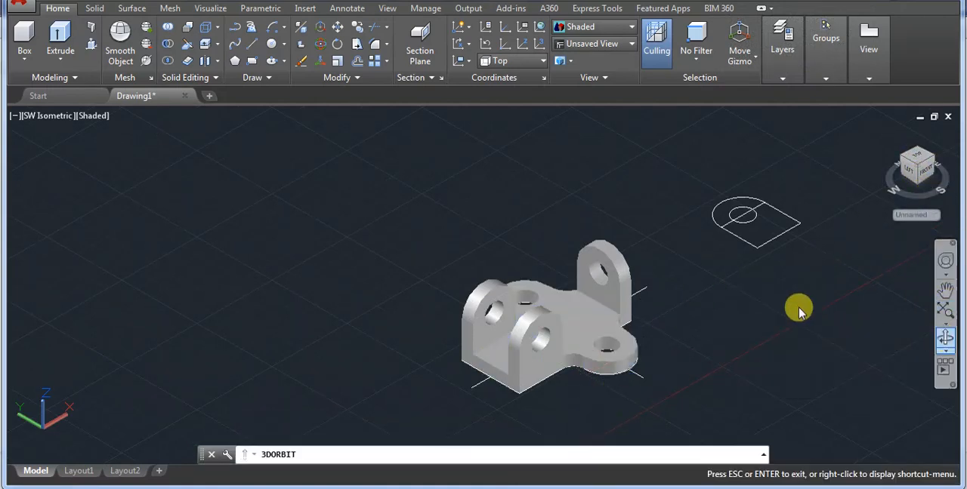
{"action": "left_click_drag", "start_coordinate": [826, 313], "coordinate": [793, 315]}
{"action": "key", "text": "Escape"}
{"action": "scroll", "coordinate": [547, 336], "scroll_direction": "up", "scroll_amount": 7}
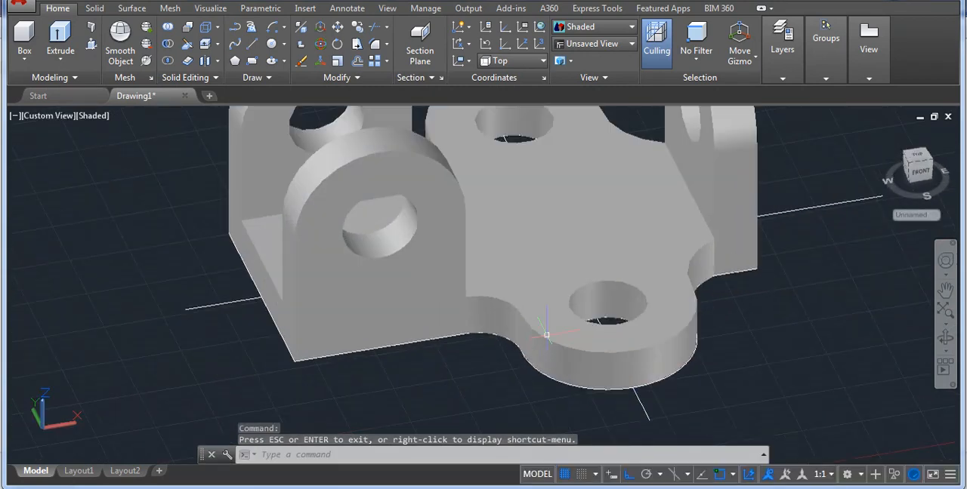
{"action": "scroll", "coordinate": [563, 325], "scroll_direction": "down", "scroll_amount": 6}
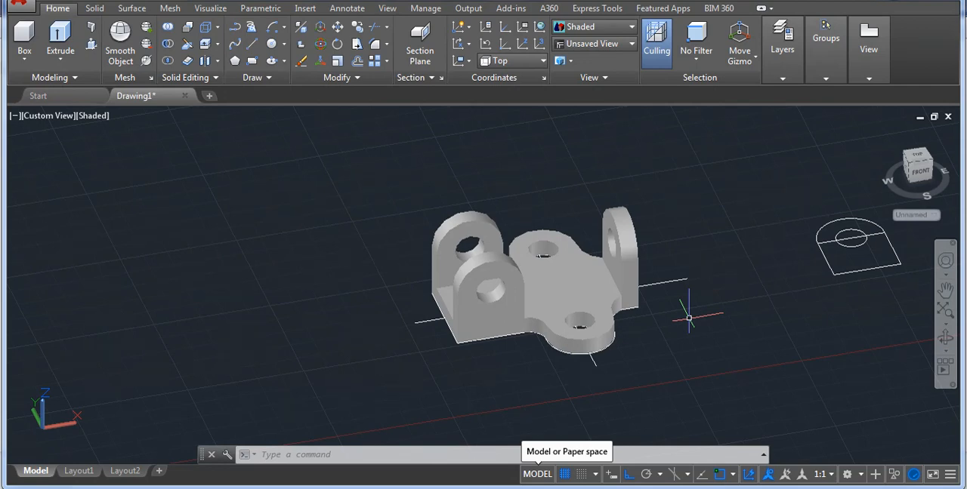
{"action": "key", "text": "Return"}
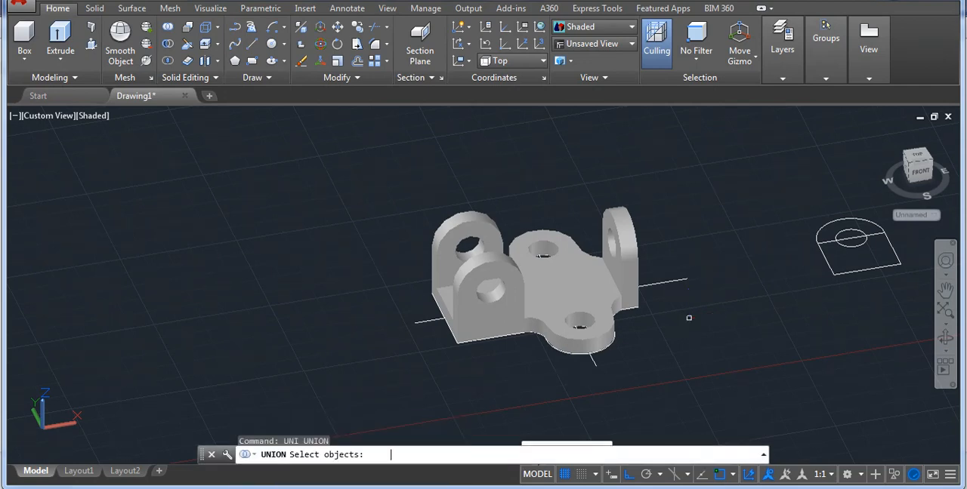
{"action": "left_click", "coordinate": [600, 273]}
{"action": "left_click", "coordinate": [639, 256]}
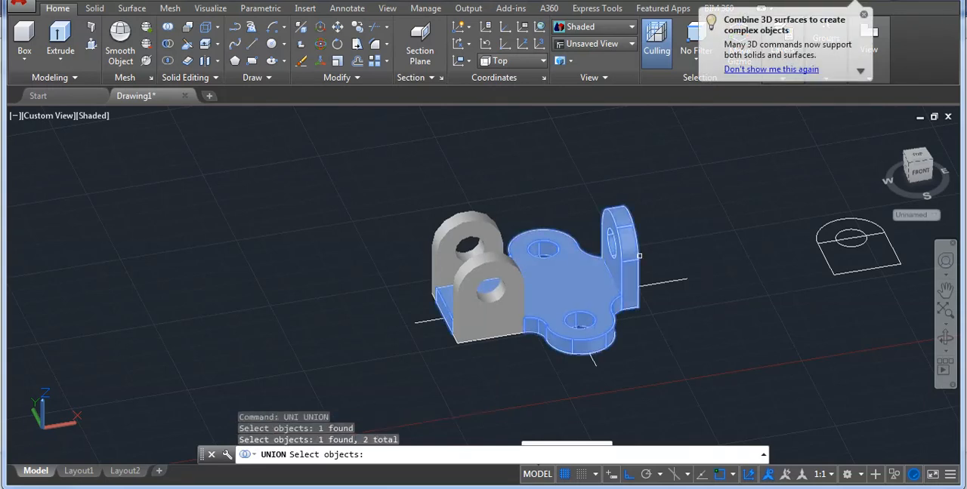
{"action": "left_click", "coordinate": [510, 289]}
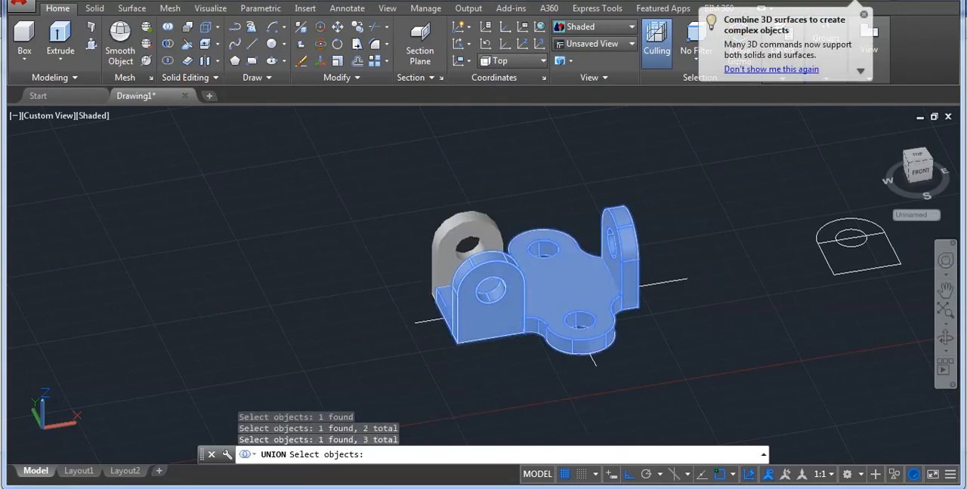
{"action": "left_click", "coordinate": [477, 228]}
{"action": "key", "text": "Return"}
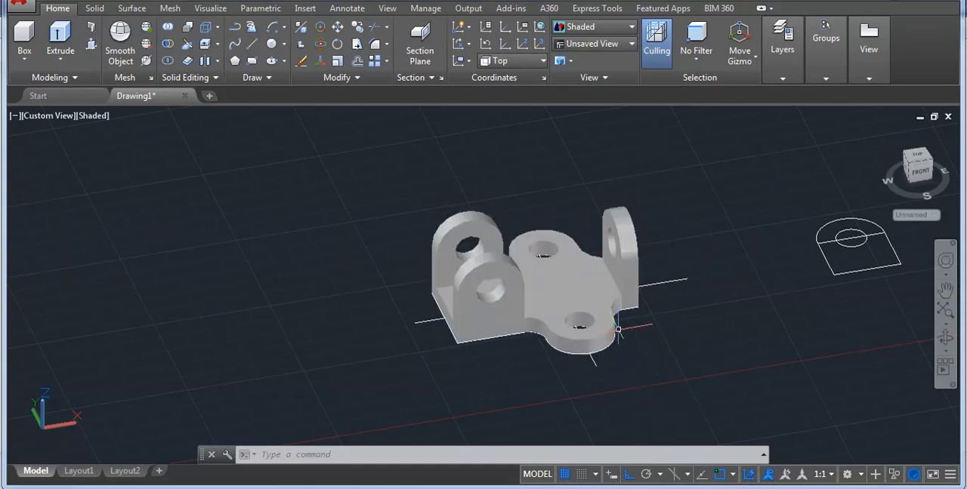
Restore the SW Isometric view and move the united bracket along the Y axis, clear of its 2D outline.
{"action": "left_click", "coordinate": [41, 116]}
{"action": "left_click", "coordinate": [97, 248]}
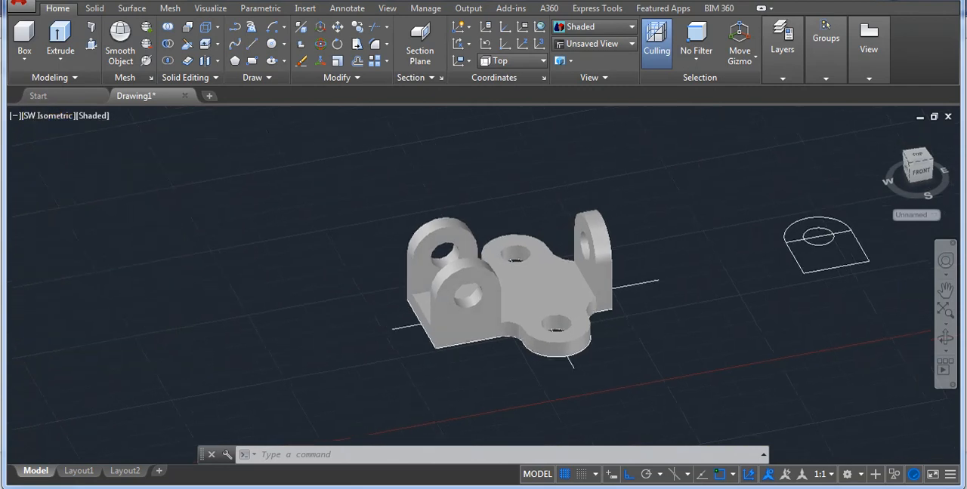
{"action": "left_click", "coordinate": [387, 276]}
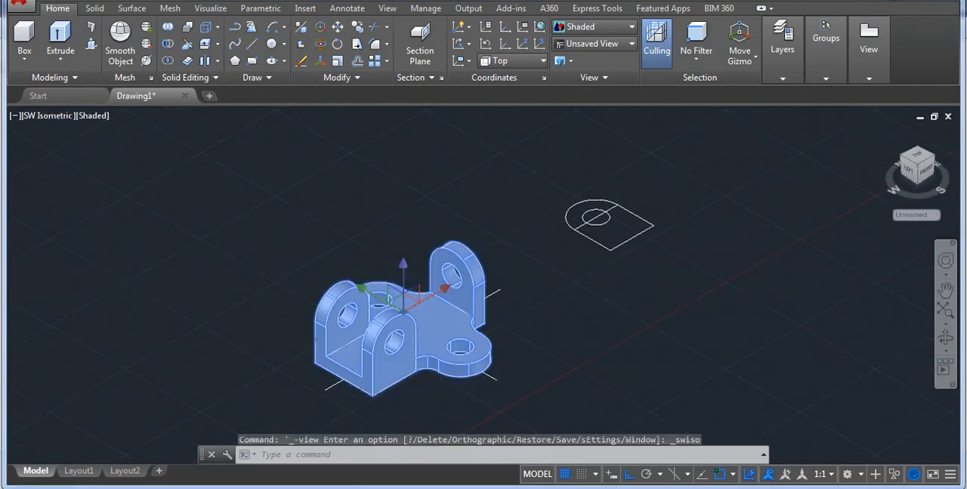
{"action": "type", "text": "m"}
{"action": "key", "text": "Return"}
{"action": "left_click", "coordinate": [459, 349]}
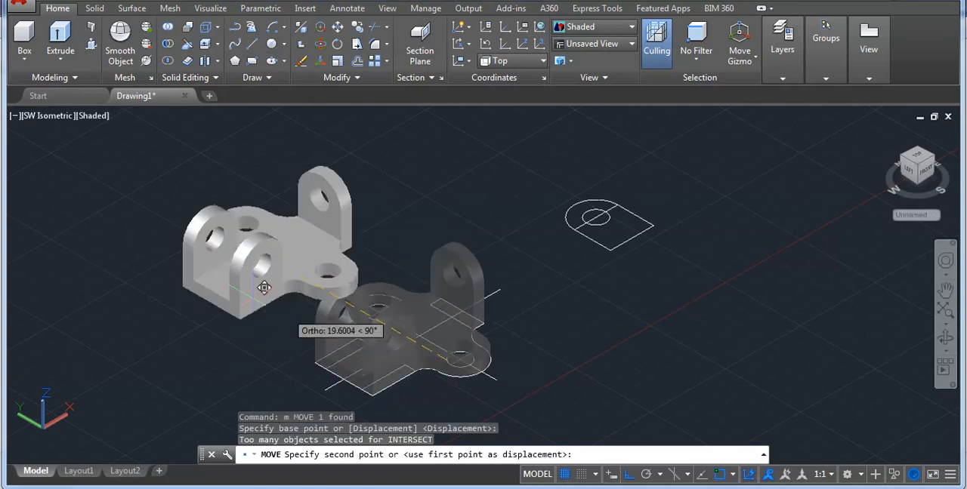
{"action": "left_click", "coordinate": [244, 224]}
Erase the leftover 2D outlines of the base plate and the lug.
{"action": "left_click", "coordinate": [574, 394]}
{"action": "left_click", "coordinate": [406, 292]}
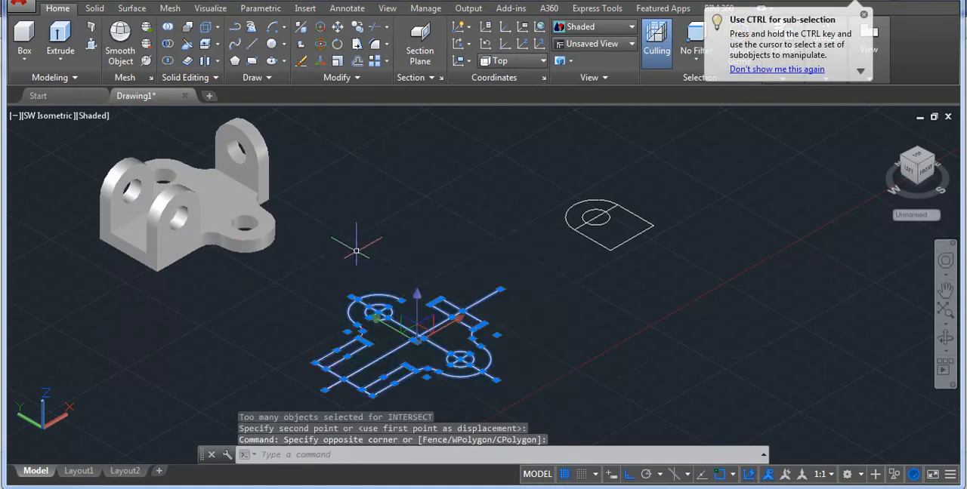
{"action": "type", "text": "e"}
{"action": "key", "text": "Return"}
{"action": "left_click", "coordinate": [710, 287]}
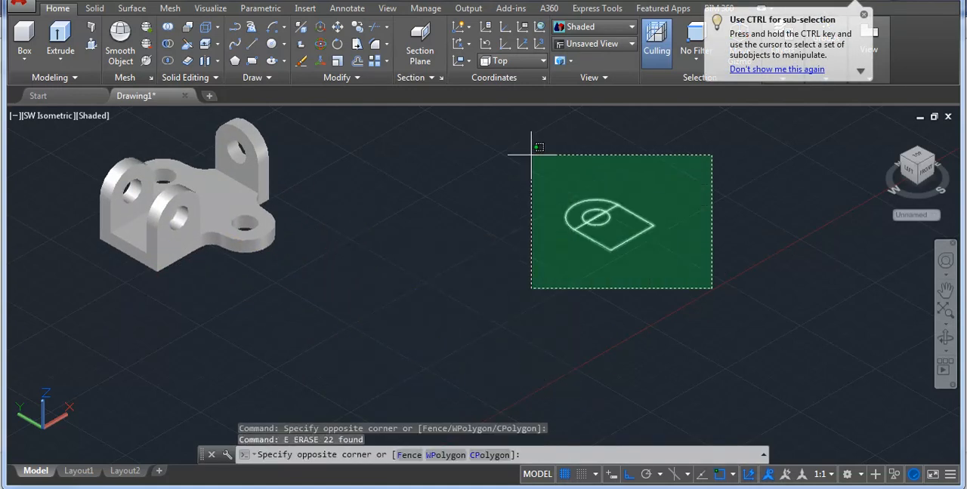
{"action": "left_click", "coordinate": [533, 149]}
{"action": "key", "text": "Delete"}
Move the finished bracket back to the middle of the drawing area.
{"action": "left_click", "coordinate": [219, 209]}
{"action": "type", "text": "m"}
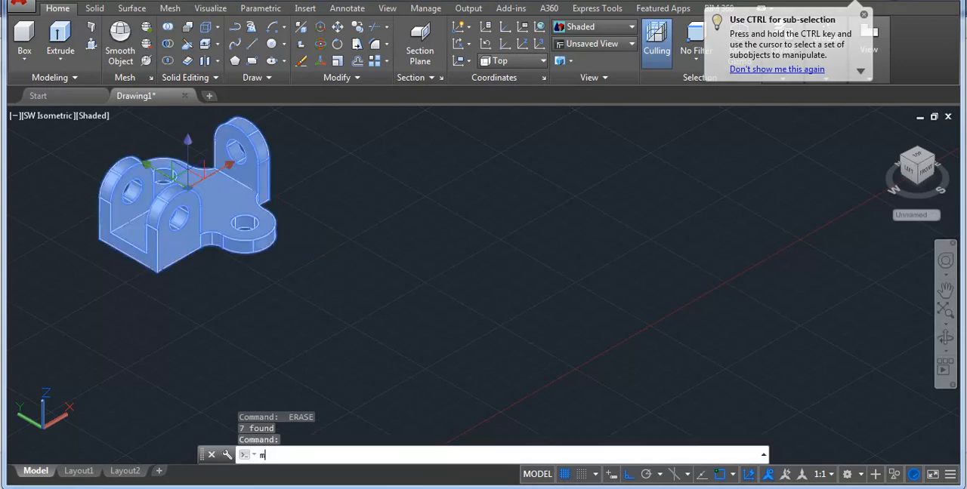
{"action": "key", "text": "Return"}
{"action": "left_click", "coordinate": [325, 237]}
{"action": "left_click", "coordinate": [541, 333]}
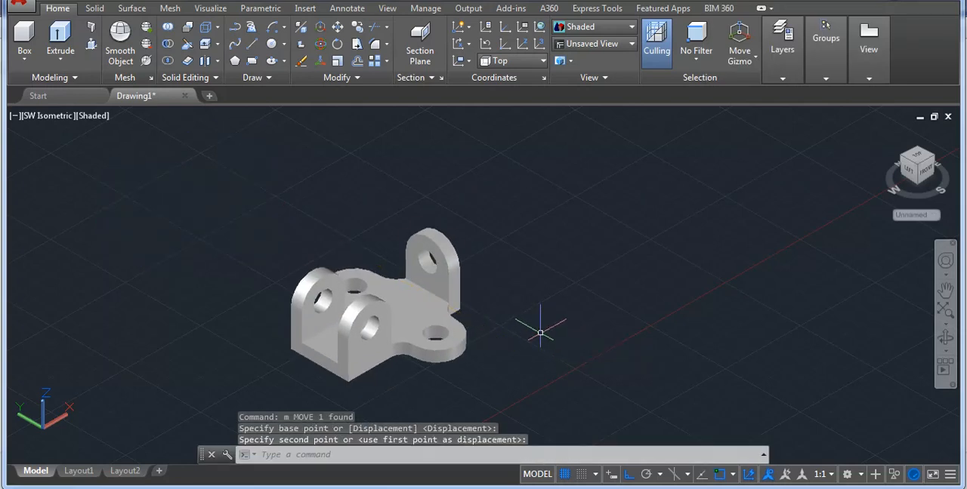
Inspect the finished bracket in the SE, NE and NW Isometric views.
{"action": "left_click", "coordinate": [28, 117]}
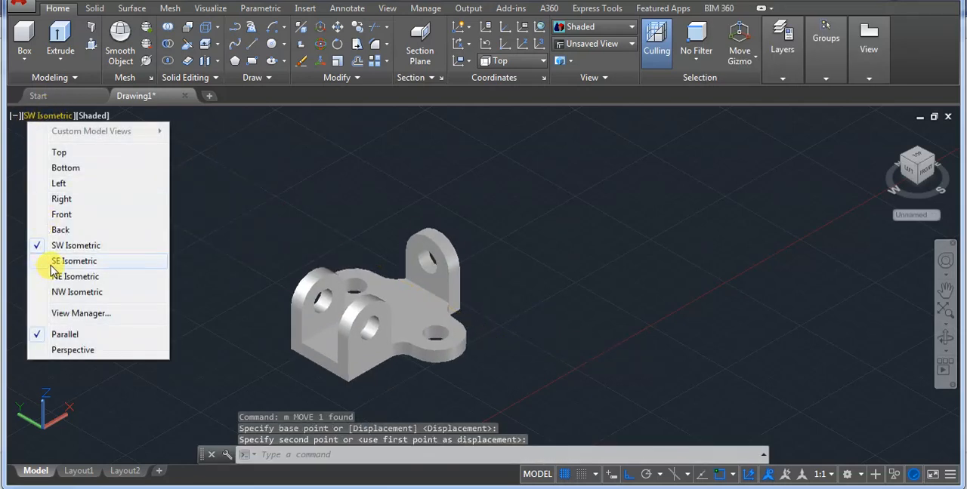
{"action": "left_click", "coordinate": [74, 261]}
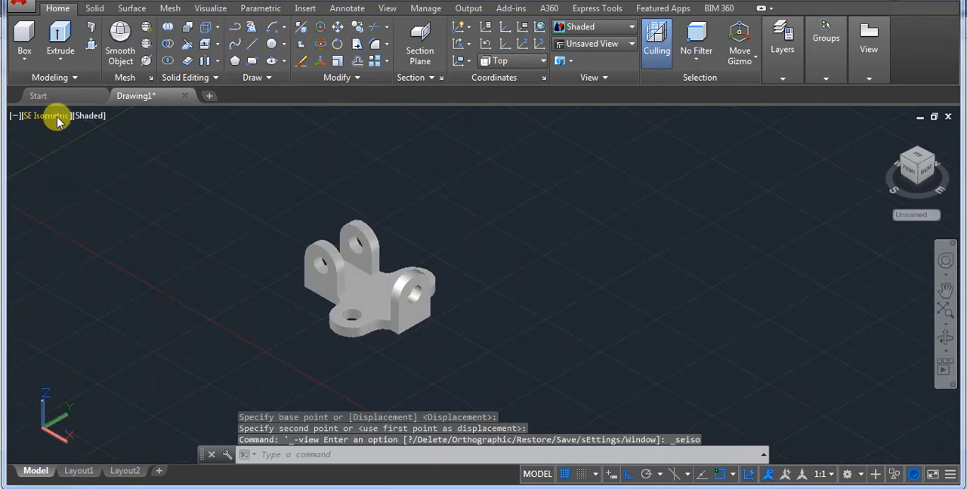
{"action": "left_click", "coordinate": [58, 117]}
{"action": "left_click", "coordinate": [84, 270]}
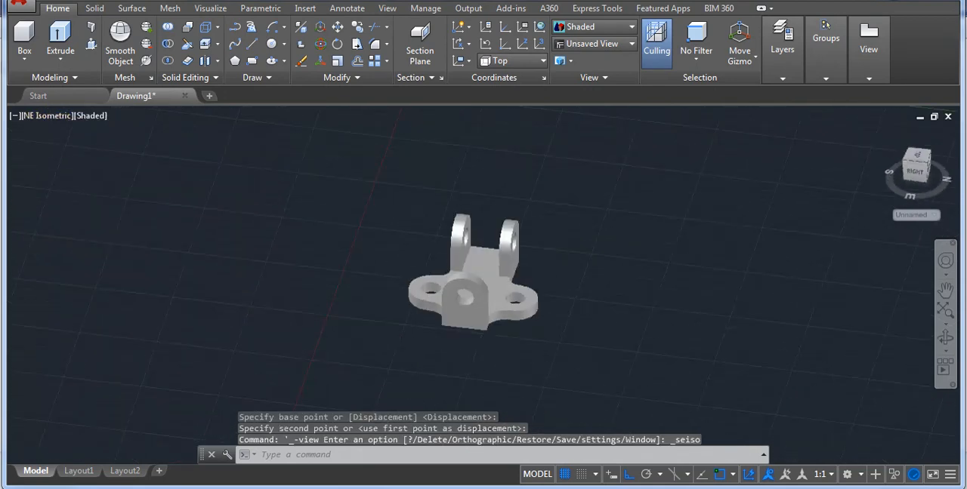
{"action": "left_click", "coordinate": [47, 115]}
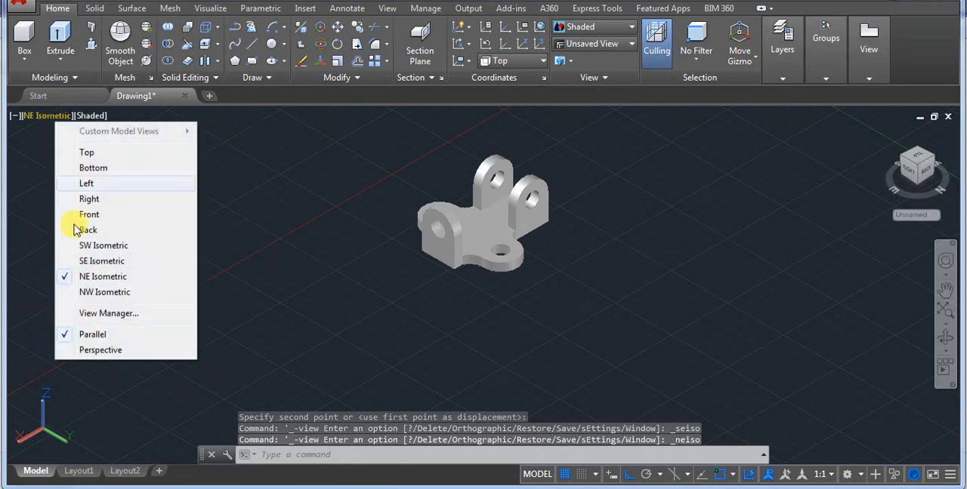
{"action": "left_click", "coordinate": [78, 293]}
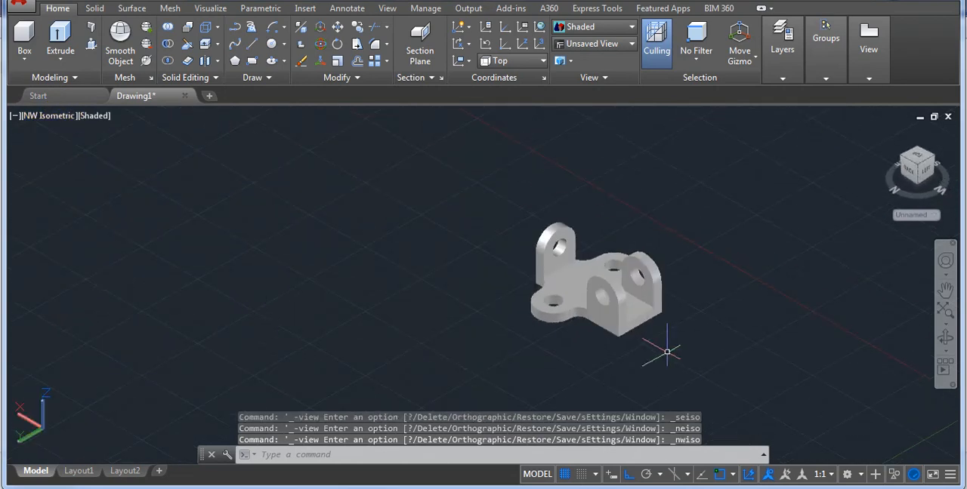
{"action": "scroll", "coordinate": [681, 296], "scroll_direction": "up", "scroll_amount": 3}
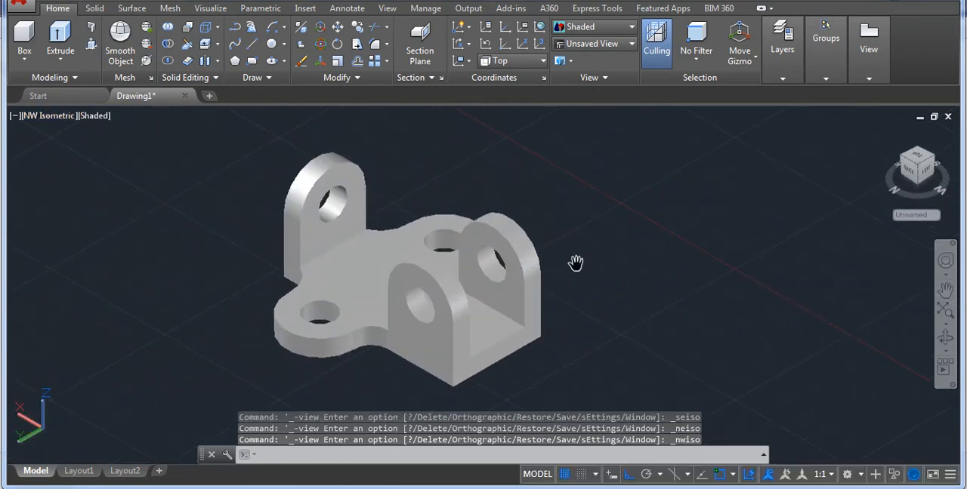